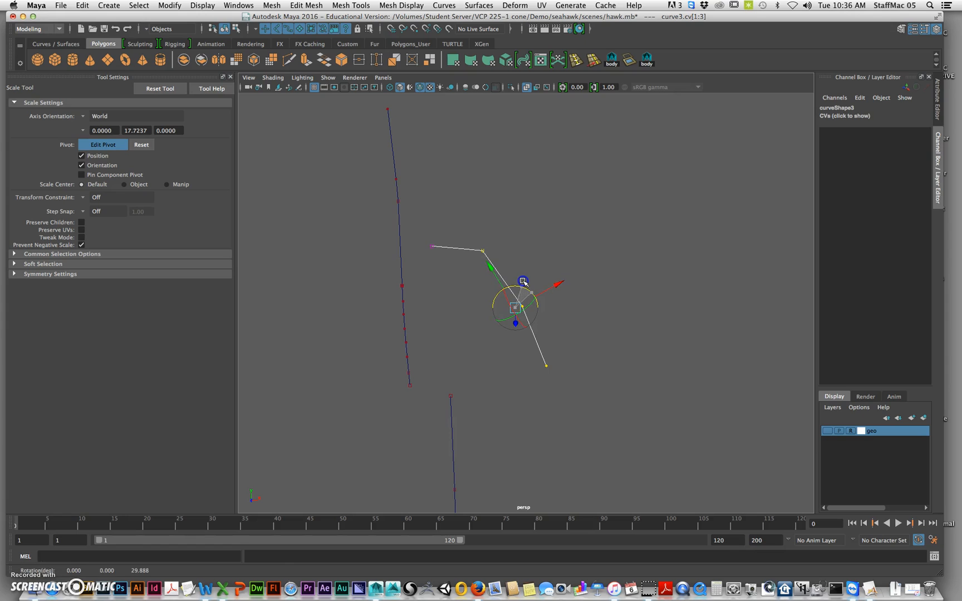
Flatten the three selected control points of the arm curve along the Scale tool's custom axis and deselect the curve
{"action": "left_click_drag", "start_coordinate": [532, 339], "coordinate": [595, 348], "text": "alt"}
{"action": "left_click_drag", "start_coordinate": [569, 283], "coordinate": [571, 283]}
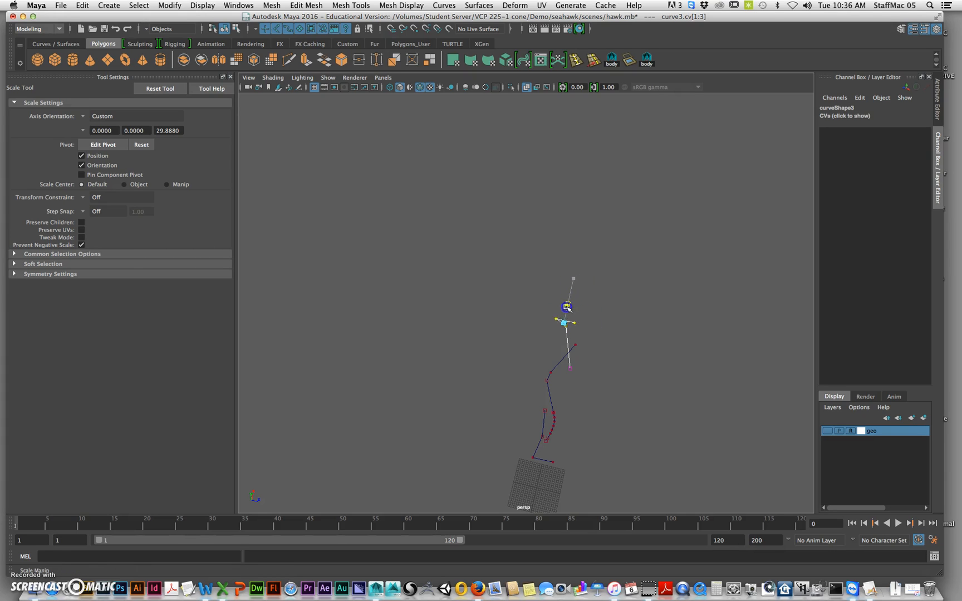
{"action": "left_click_drag", "start_coordinate": [635, 380], "coordinate": [540, 330], "text": "alt"}
{"action": "middle_click_drag", "start_coordinate": [540, 320], "coordinate": [587, 331], "text": "alt"}
{"action": "left_click_drag", "start_coordinate": [600, 362], "coordinate": [593, 359], "text": "alt"}
{"action": "right_click_drag", "start_coordinate": [561, 330], "coordinate": [600, 309]}
{"action": "left_click", "coordinate": [670, 312]}
{"action": "right_click_drag", "start_coordinate": [673, 346], "coordinate": [666, 342], "text": "alt"}
{"action": "middle_click_drag", "start_coordinate": [666, 342], "coordinate": [666, 299], "text": "alt"}
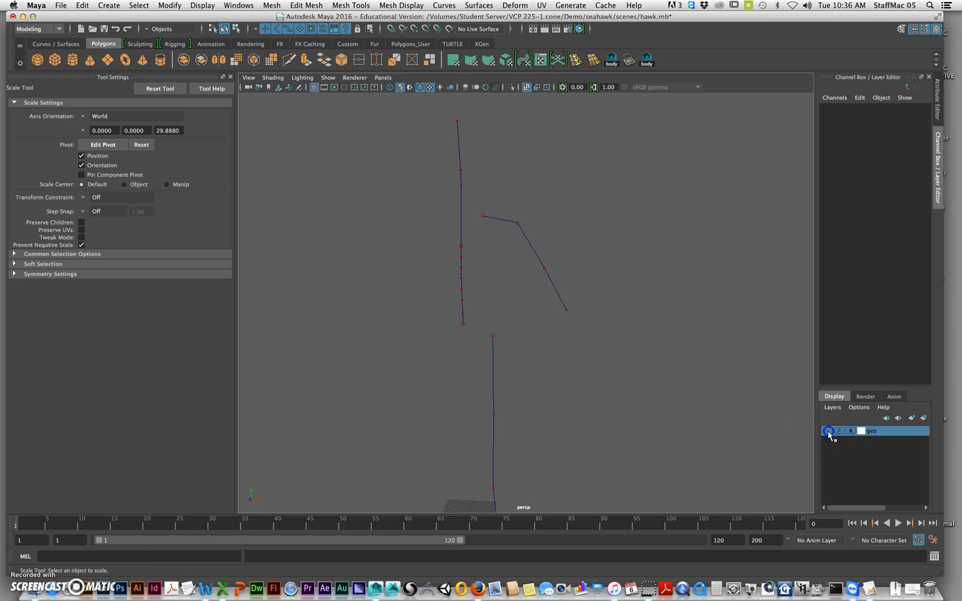
Turn on the geo layer's visibility to show the character mesh around the curves
{"action": "left_click", "coordinate": [829, 432]}
{"action": "left_click_drag", "start_coordinate": [575, 326], "coordinate": [550, 359], "text": "alt"}
{"action": "right_click_drag", "start_coordinate": [550, 359], "coordinate": [556, 355], "text": "alt"}
{"action": "middle_click_drag", "start_coordinate": [556, 355], "coordinate": [571, 307], "text": "alt"}
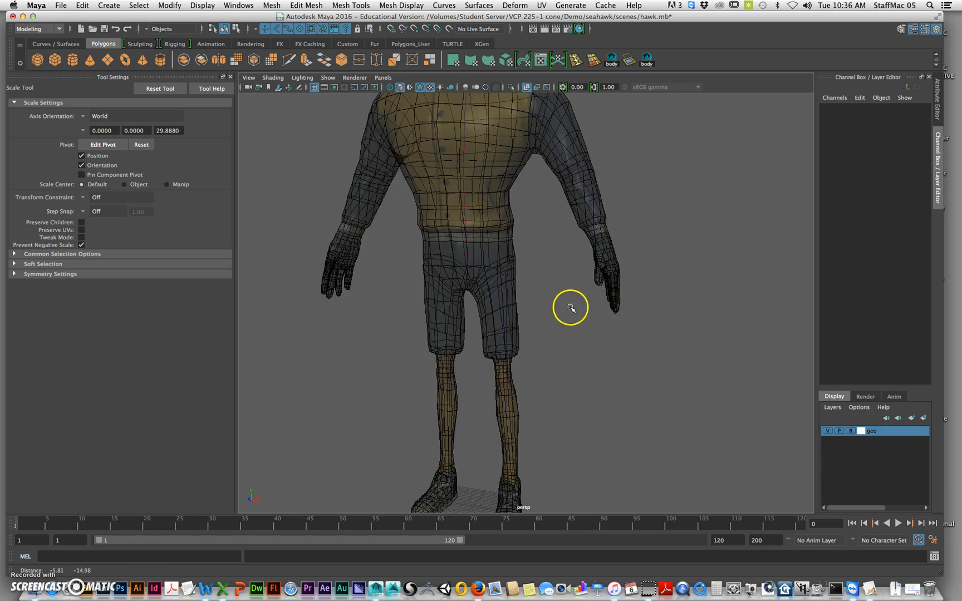
Rotate the leg curve about 2.6 degrees in Z and move it to fit inside the character's leg
{"action": "left_click", "coordinate": [512, 280]}
{"action": "left_click_drag", "start_coordinate": [524, 313], "coordinate": [518, 275], "text": "alt"}
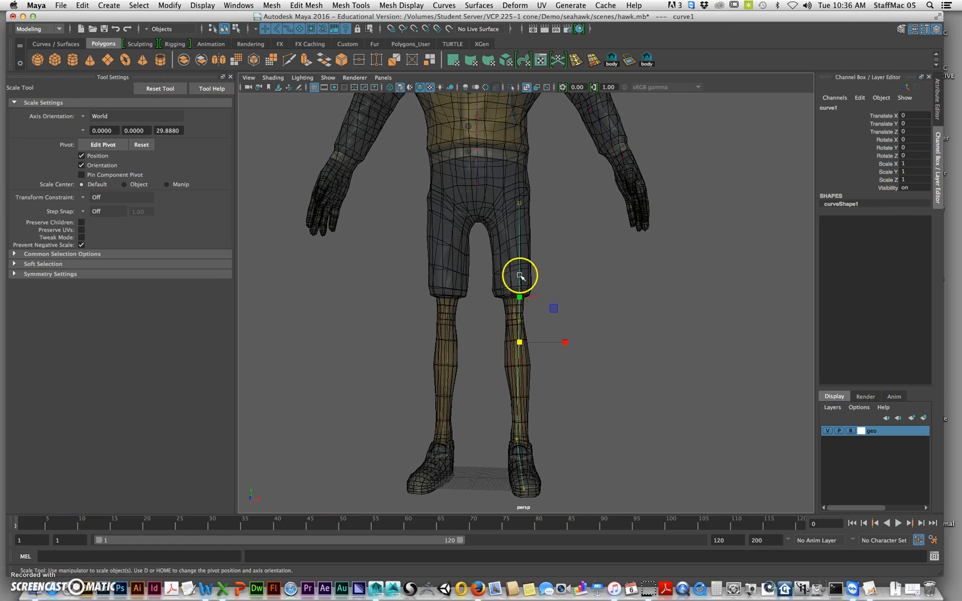
{"action": "left_click_drag", "start_coordinate": [544, 429], "coordinate": [536, 348], "text": "alt"}
{"action": "key", "text": "e"}
{"action": "left_click_drag", "start_coordinate": [551, 310], "coordinate": [552, 310]}
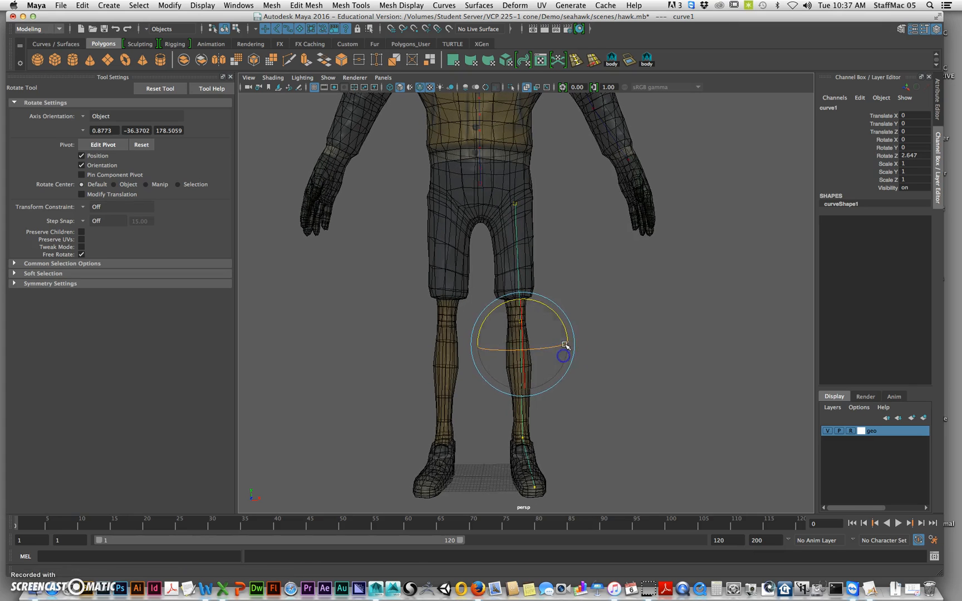
{"action": "key", "text": "w"}
{"action": "left_click_drag", "start_coordinate": [569, 339], "coordinate": [570, 341]}
{"action": "left_click_drag", "start_coordinate": [574, 384], "coordinate": [570, 361], "text": "alt"}
Select the arm curve's shoulder, elbow and wrist control points, then rotate and move them to centre them inside the arm
{"action": "left_click_drag", "start_coordinate": [577, 251], "coordinate": [597, 318], "text": "alt"}
{"action": "left_click", "coordinate": [594, 316]}
{"action": "right_click_drag", "start_coordinate": [571, 278], "coordinate": [511, 256]}
{"action": "left_click_drag", "start_coordinate": [616, 154], "coordinate": [524, 408]}
{"action": "left_click_drag", "start_coordinate": [586, 357], "coordinate": [568, 348], "text": "alt"}
{"action": "key", "text": "e"}
{"action": "left_click_drag", "start_coordinate": [579, 281], "coordinate": [582, 277], "text": "alt"}
{"action": "left_click", "coordinate": [582, 257]}
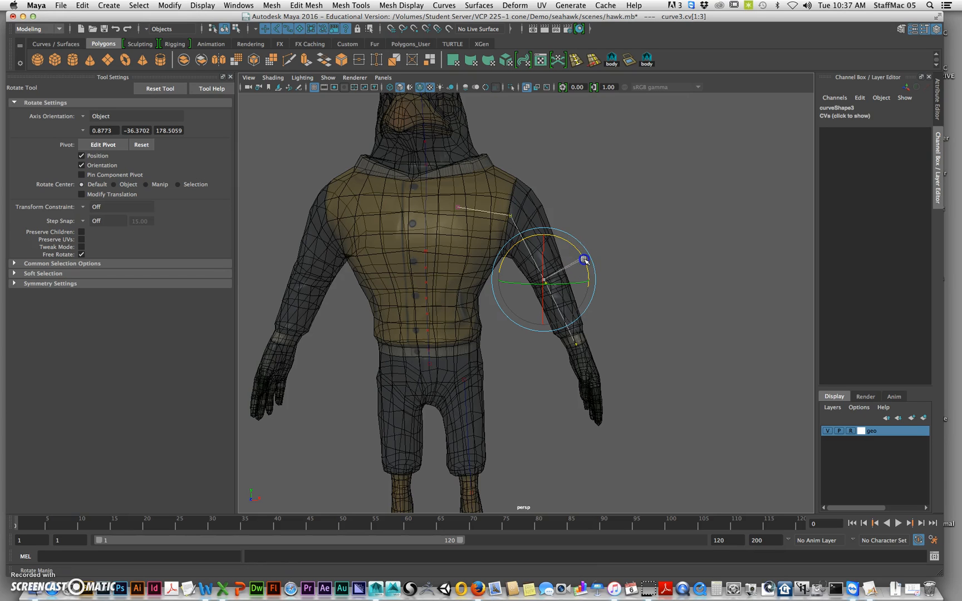
{"action": "key", "text": "w"}
{"action": "left_click_drag", "start_coordinate": [584, 260], "coordinate": [581, 247], "text": "alt"}
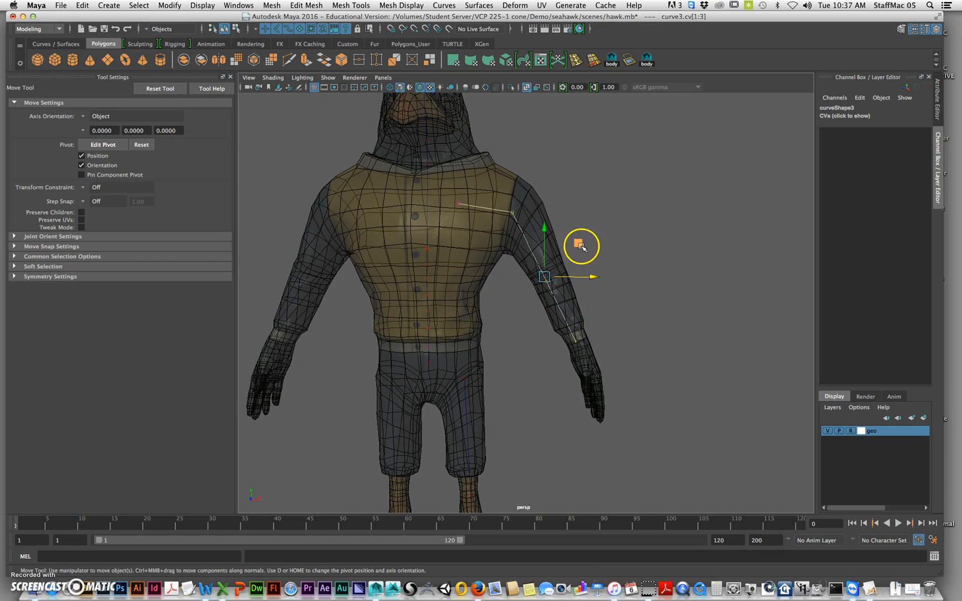
{"action": "middle_click_drag", "start_coordinate": [582, 244], "coordinate": [581, 243]}
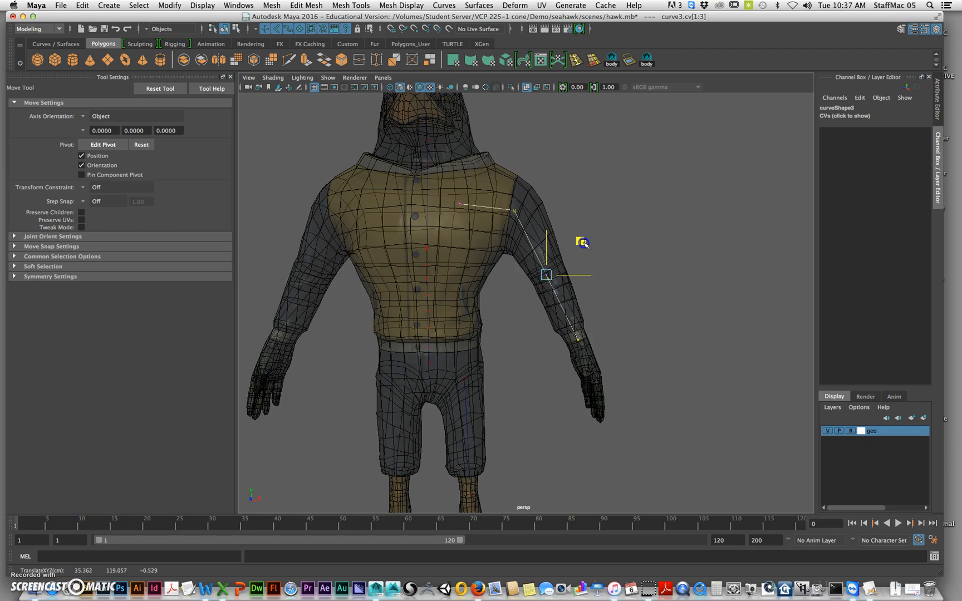
Deselect the arm curve and examine how the arm and leg curves fit inside the character mesh from several angles
{"action": "middle_click_drag", "start_coordinate": [476, 297], "coordinate": [546, 301], "text": "alt"}
{"action": "left_click_drag", "start_coordinate": [545, 300], "coordinate": [507, 338], "text": "alt"}
{"action": "left_click", "coordinate": [593, 372]}
{"action": "middle_click_drag", "start_coordinate": [508, 337], "coordinate": [531, 390], "text": "alt"}
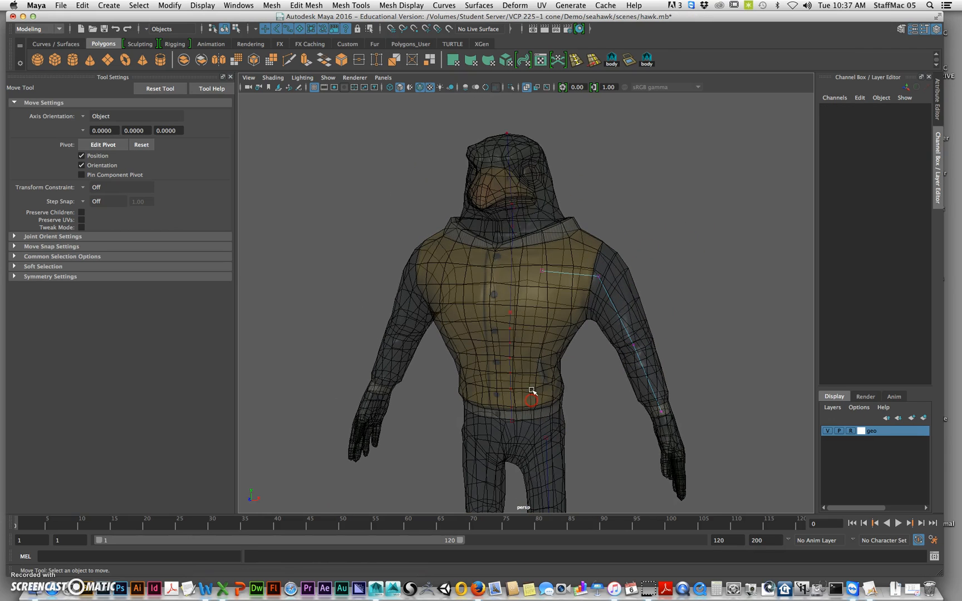
{"action": "left_click", "coordinate": [624, 432]}
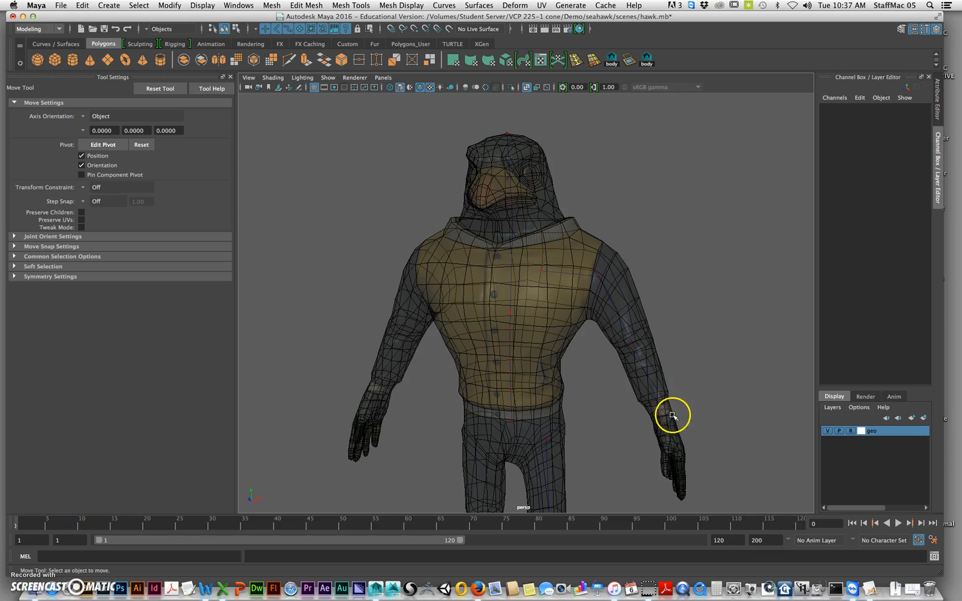
{"action": "middle_click_drag", "start_coordinate": [673, 415], "coordinate": [701, 407], "text": "alt"}
{"action": "middle_click_drag", "start_coordinate": [635, 407], "coordinate": [640, 385], "text": "alt"}
{"action": "left_click_drag", "start_coordinate": [640, 411], "coordinate": [618, 351], "text": "alt"}
{"action": "right_click_drag", "start_coordinate": [613, 419], "coordinate": [599, 434], "text": "alt"}
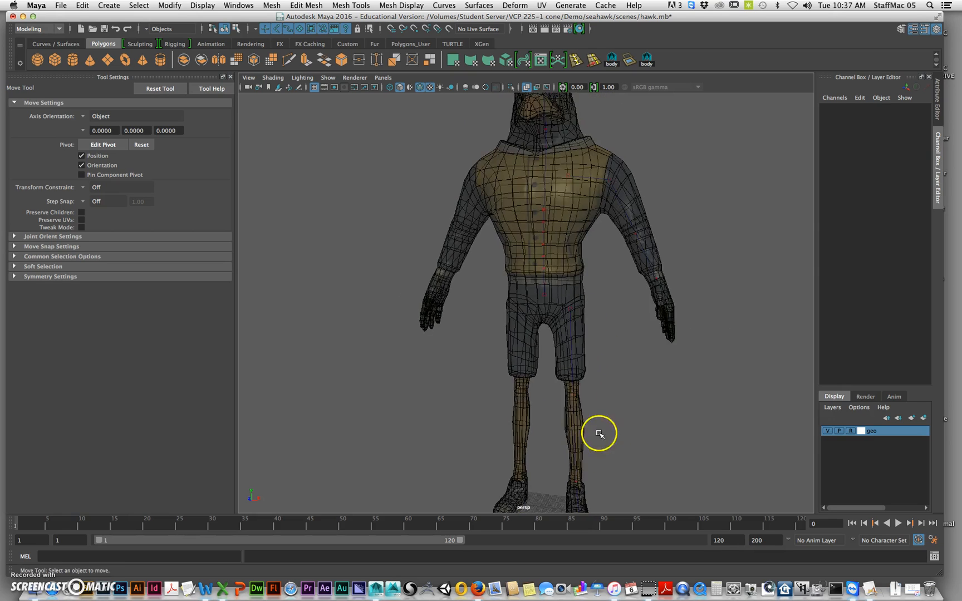
{"action": "middle_click_drag", "start_coordinate": [626, 430], "coordinate": [636, 403], "text": "alt"}
{"action": "left_click_drag", "start_coordinate": [635, 402], "coordinate": [591, 374], "text": "alt"}
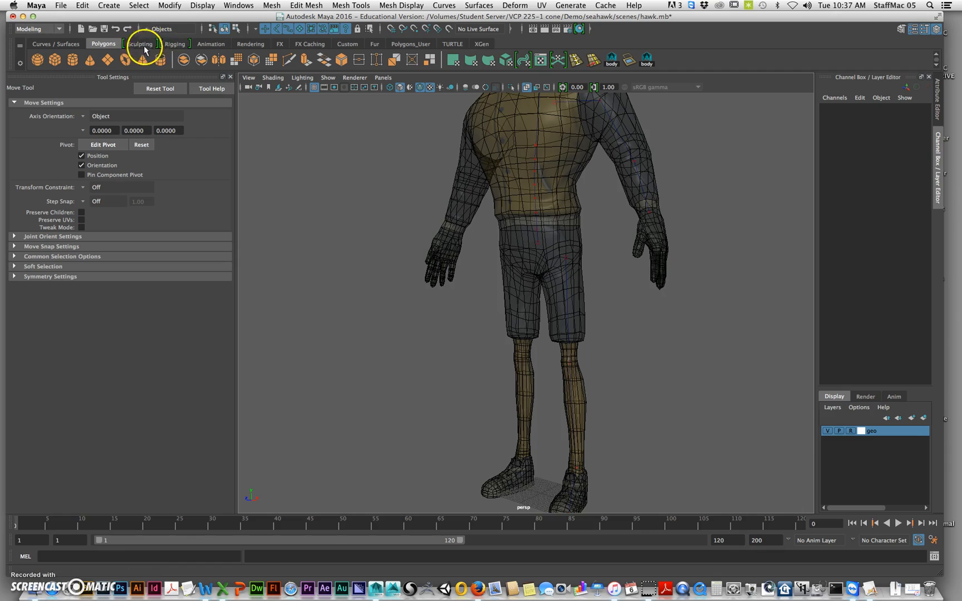
Switch to the Rigging shelf and menu set and activate the Joint tool
{"action": "left_click", "coordinate": [177, 45]}
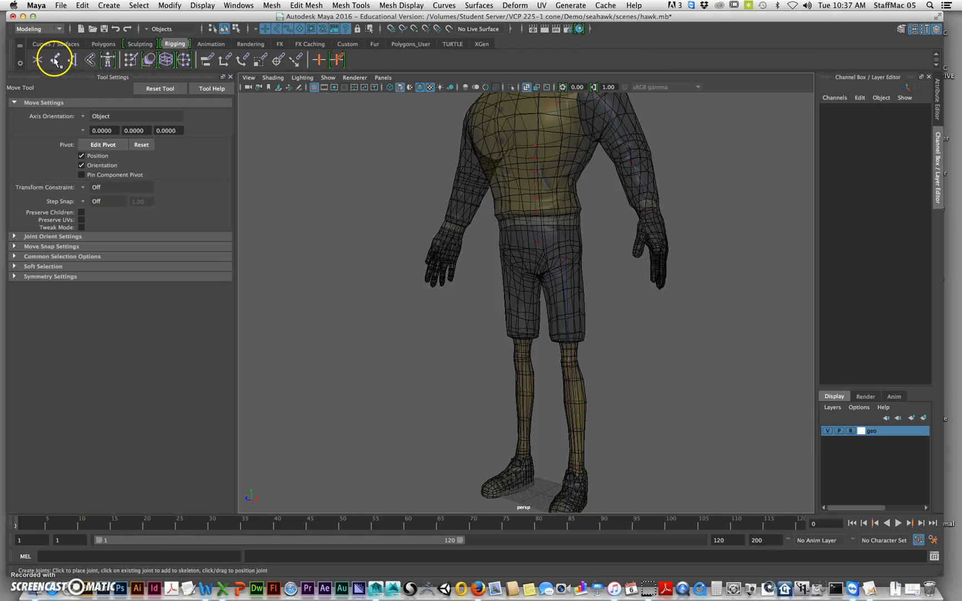
{"action": "left_click", "coordinate": [38, 29]}
{"action": "left_click", "coordinate": [31, 39]}
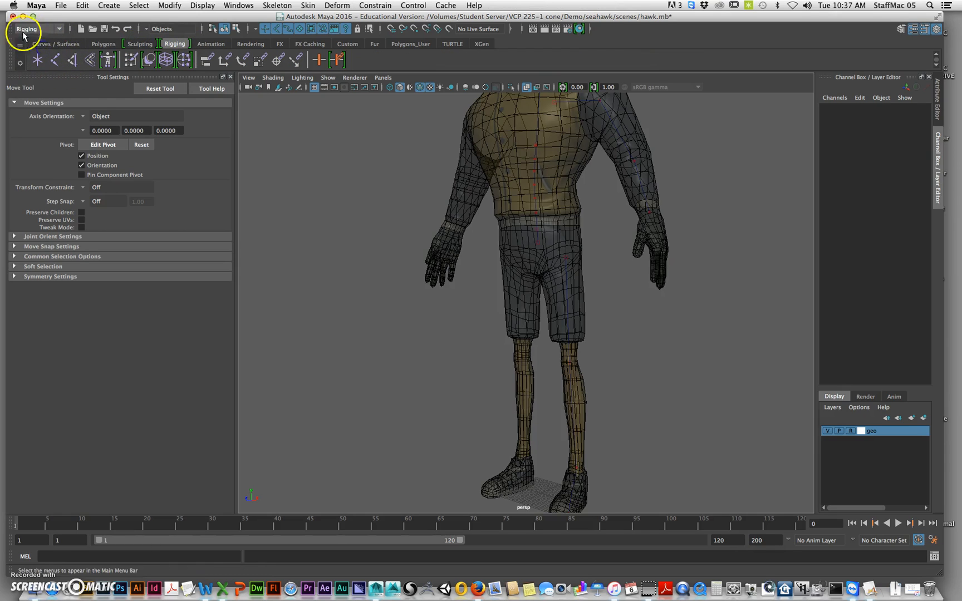
{"action": "left_click", "coordinate": [56, 59]}
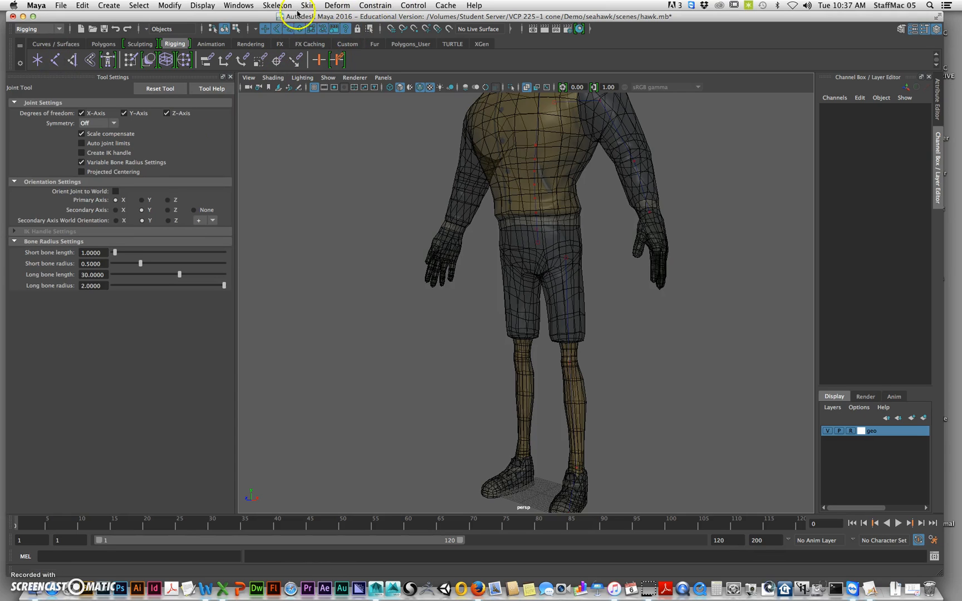
{"action": "left_click", "coordinate": [284, 5]}
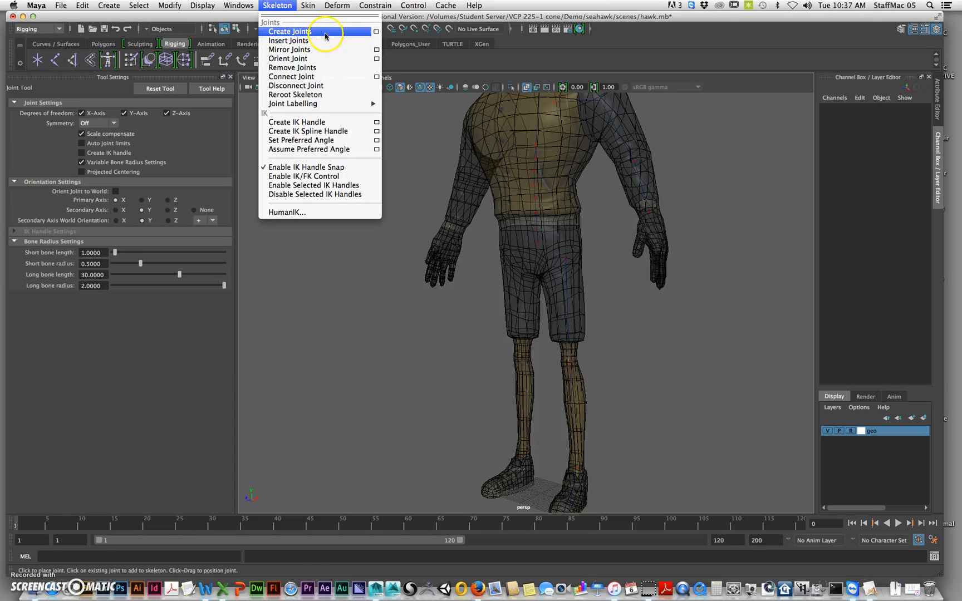
{"action": "left_click", "coordinate": [724, 221]}
Try to place a hip joint at the top of the leg curve, then undo it and return to the Joint tool
{"action": "left_click_drag", "start_coordinate": [580, 284], "coordinate": [562, 270], "text": "alt"}
{"action": "mouse_move", "coordinate": [521, 269]}
{"action": "right_mouse_down", "text": "alt"}
{"action": "mouse_move", "coordinate": [557, 264]}
{"action": "mouse_move", "coordinate": [522, 258]}
{"action": "right_mouse_up", "text": "alt"}
{"action": "left_click_drag", "start_coordinate": [522, 258], "coordinate": [532, 238], "text": "alt"}
{"action": "left_click_drag", "start_coordinate": [568, 393], "coordinate": [541, 233], "text": "alt"}
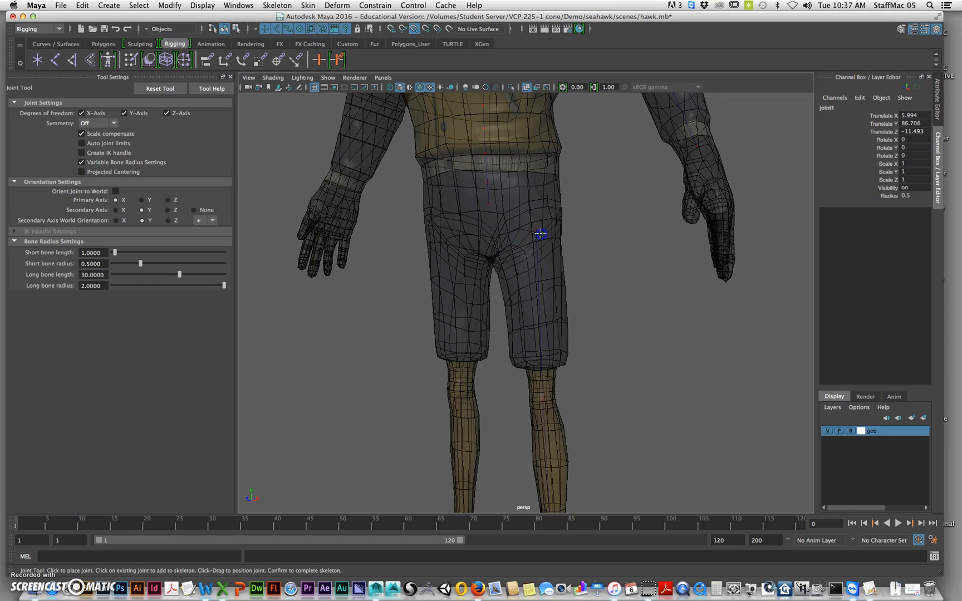
{"action": "left_click_drag", "start_coordinate": [573, 275], "coordinate": [515, 290], "text": "alt"}
{"action": "scroll", "coordinate": [534, 236], "scroll_direction": "up", "scroll_amount": 3}
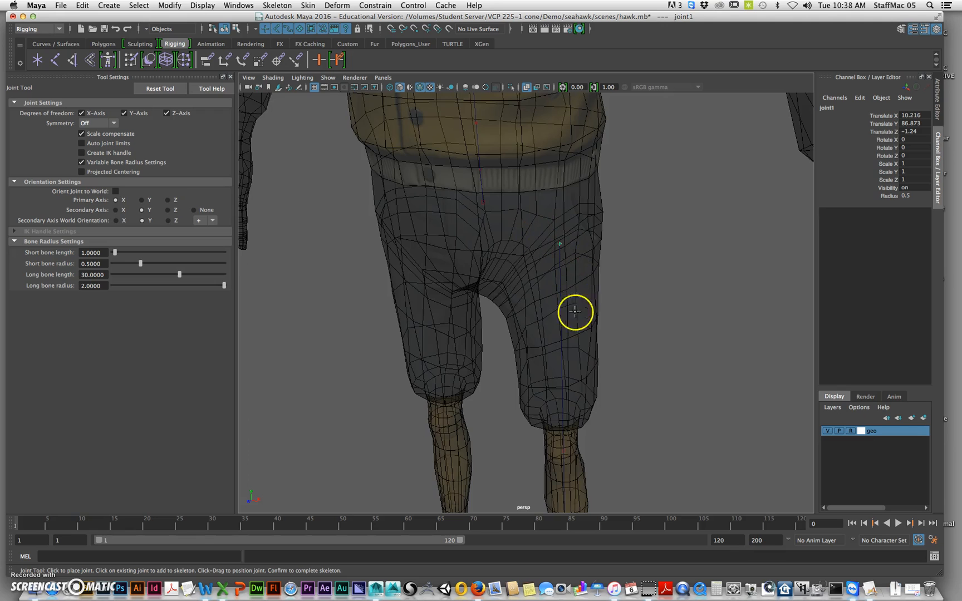
{"action": "scroll", "coordinate": [574, 311], "scroll_direction": "down", "scroll_amount": 3}
{"action": "key", "text": "w"}
{"action": "mouse_move", "coordinate": [593, 266]}
{"action": "left_mouse_down", "text": "alt"}
{"action": "mouse_move", "coordinate": [580, 260]}
{"action": "mouse_move", "coordinate": [591, 259]}
{"action": "left_mouse_up", "text": "alt"}
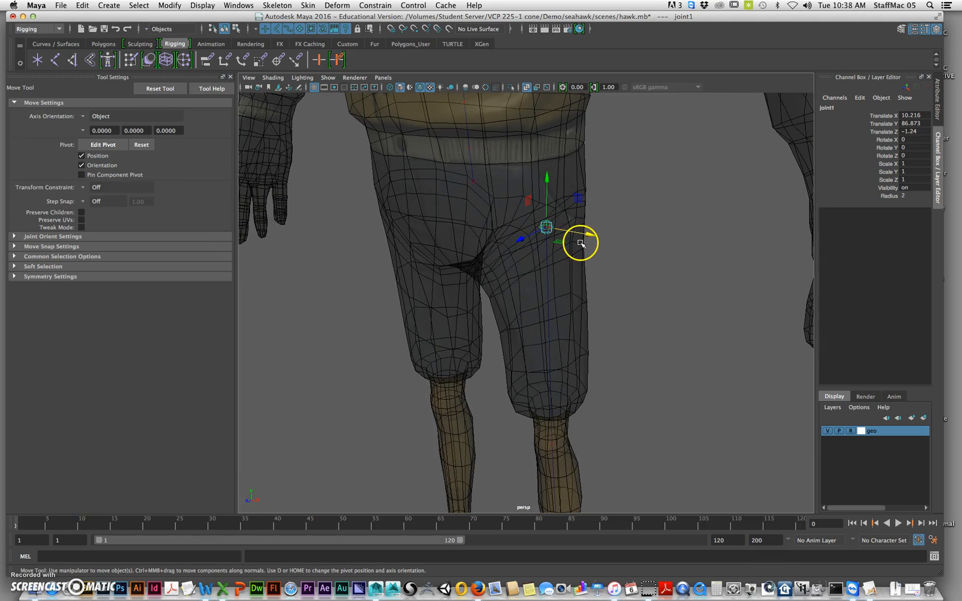
{"action": "key", "text": "z"}
{"action": "key", "text": "y"}
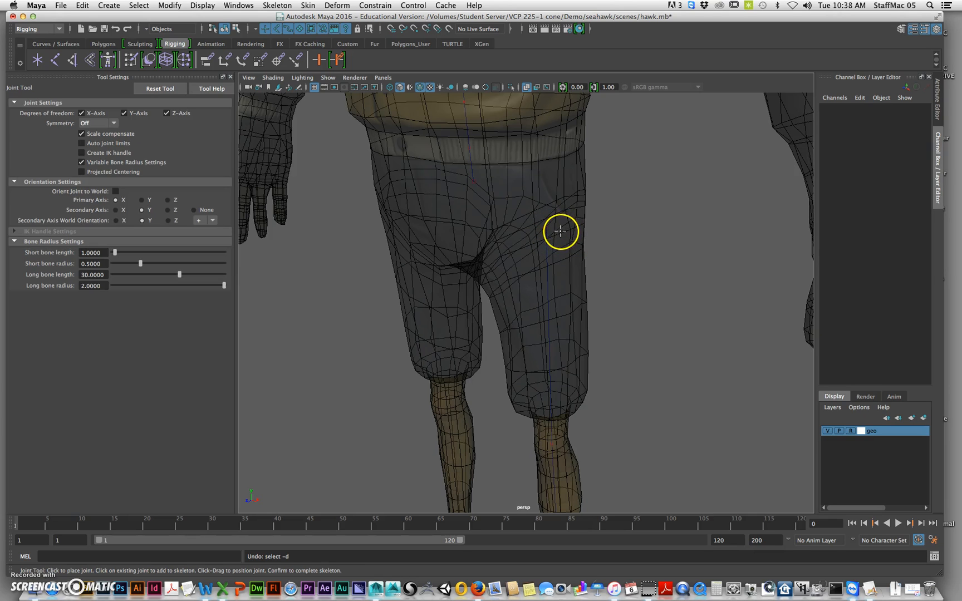
Place a hip joint at the top of the leg curve and a knee joint on the curve's knee point
{"action": "left_click", "coordinate": [544, 227]}
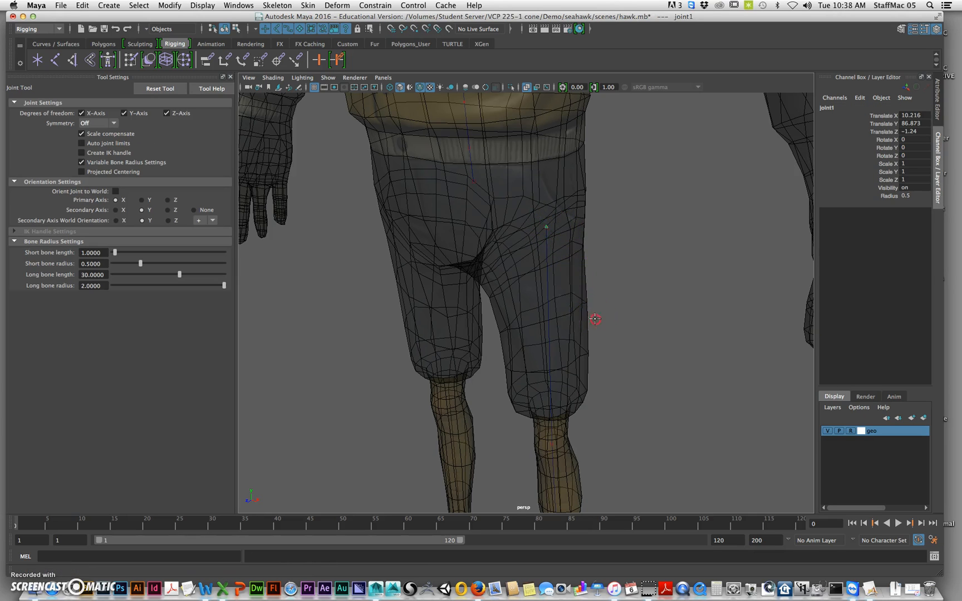
{"action": "middle_click_drag", "start_coordinate": [594, 318], "coordinate": [582, 201], "text": "alt"}
{"action": "left_click_drag", "start_coordinate": [547, 321], "coordinate": [526, 323], "text": "alt"}
{"action": "right_click_drag", "start_coordinate": [526, 322], "coordinate": [536, 300], "text": "alt"}
{"action": "left_click_drag", "start_coordinate": [537, 299], "coordinate": [536, 295], "text": "alt"}
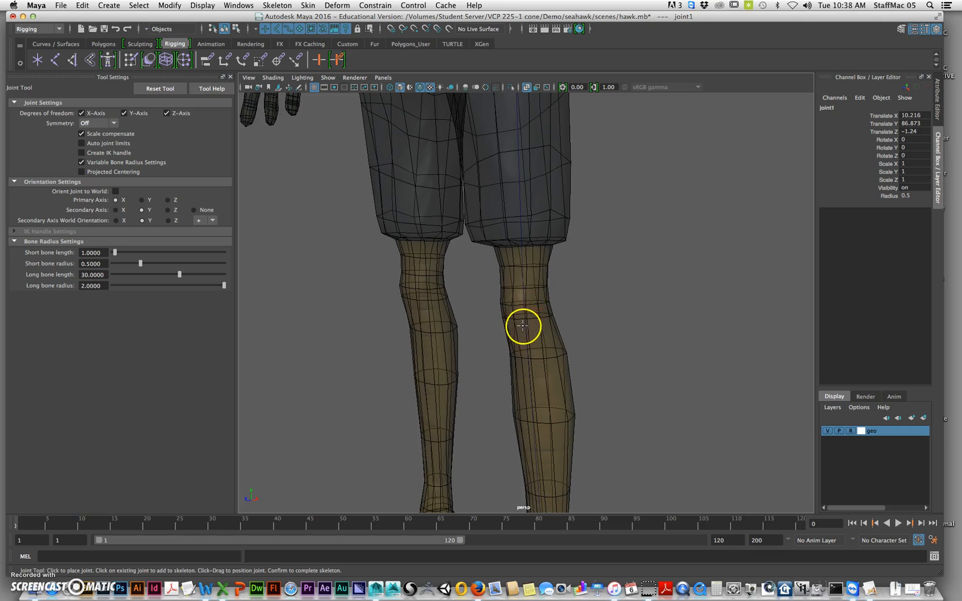
{"action": "left_click_drag", "start_coordinate": [541, 360], "coordinate": [612, 362], "text": "alt"}
{"action": "right_click_drag", "start_coordinate": [612, 362], "coordinate": [558, 375], "text": "alt"}
Add an ankle joint on the leg curve just above the shoe
{"action": "middle_click_drag", "start_coordinate": [557, 374], "coordinate": [554, 223], "text": "alt"}
{"action": "left_click_drag", "start_coordinate": [551, 278], "coordinate": [611, 332], "text": "alt"}
{"action": "right_click_drag", "start_coordinate": [515, 315], "coordinate": [519, 305], "text": "alt"}
{"action": "left_click_drag", "start_coordinate": [519, 305], "coordinate": [544, 311], "text": "alt"}
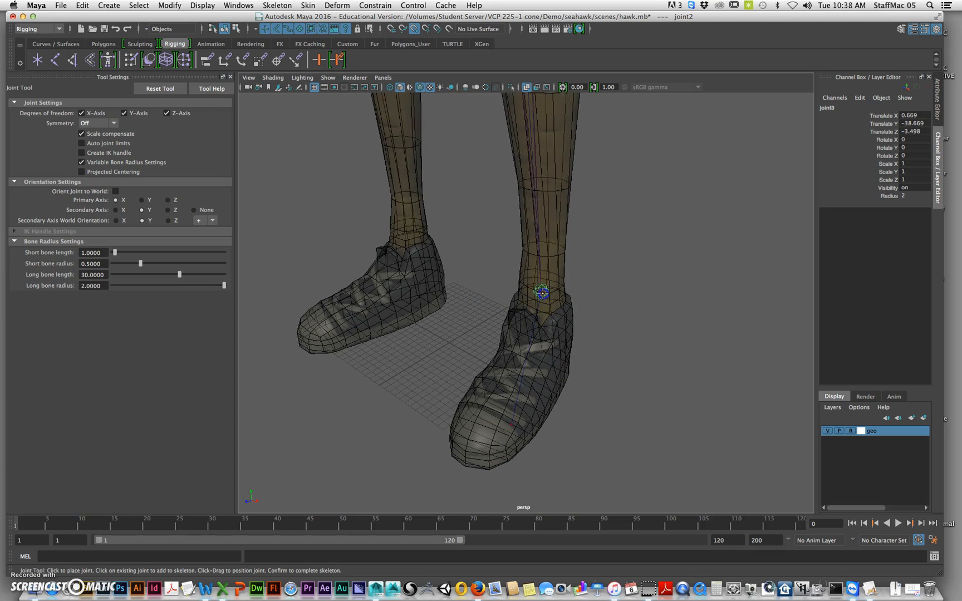
Add a joint at the ball of the foot, on the lower end of the leg curve
{"action": "left_click_drag", "start_coordinate": [589, 330], "coordinate": [484, 340], "text": "alt"}
{"action": "right_click_drag", "start_coordinate": [498, 338], "coordinate": [588, 358], "text": "alt"}
{"action": "left_click_drag", "start_coordinate": [588, 359], "coordinate": [591, 333], "text": "alt"}
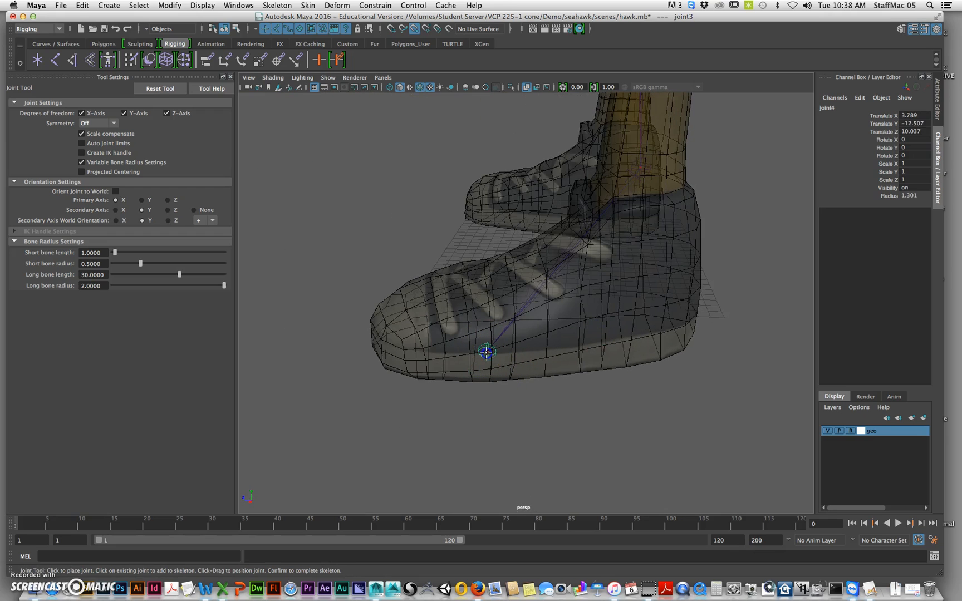
{"action": "right_click_drag", "start_coordinate": [516, 386], "coordinate": [483, 376], "text": "alt"}
{"action": "left_click_drag", "start_coordinate": [483, 376], "coordinate": [554, 368], "text": "alt"}
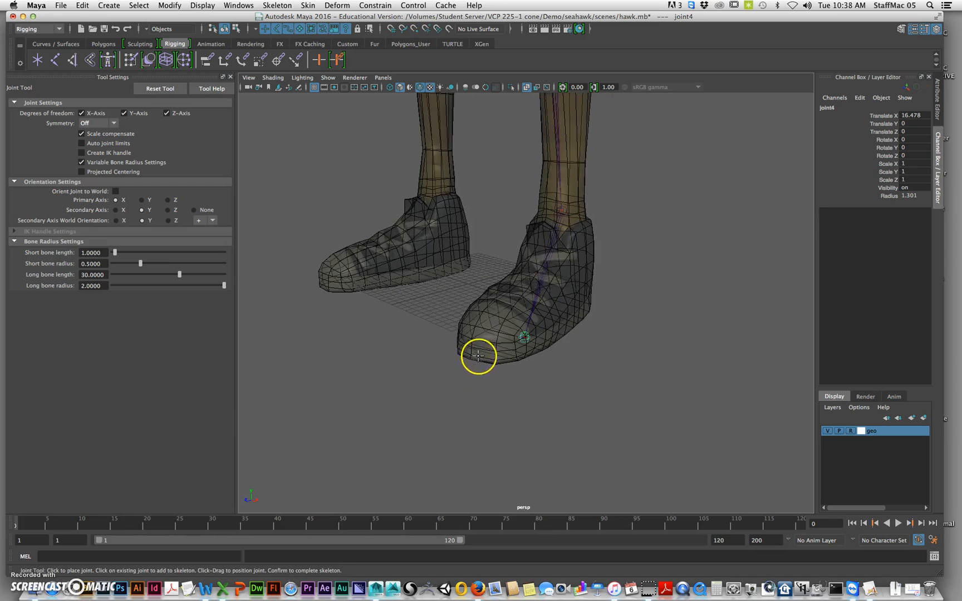
Try to place a toe joint at the tip of the shoe in the perspective view, then undo it
{"action": "left_click_drag", "start_coordinate": [477, 354], "coordinate": [457, 380], "text": "alt"}
{"action": "right_click_drag", "start_coordinate": [456, 380], "coordinate": [533, 375], "text": "alt"}
{"action": "mouse_move", "coordinate": [533, 376]}
{"action": "left_mouse_down", "text": "alt"}
{"action": "mouse_move", "coordinate": [554, 386]}
{"action": "mouse_move", "coordinate": [561, 419]}
{"action": "mouse_move", "coordinate": [564, 393]}
{"action": "mouse_move", "coordinate": [559, 404]}
{"action": "mouse_move", "coordinate": [539, 379]}
{"action": "left_mouse_up", "text": "alt"}
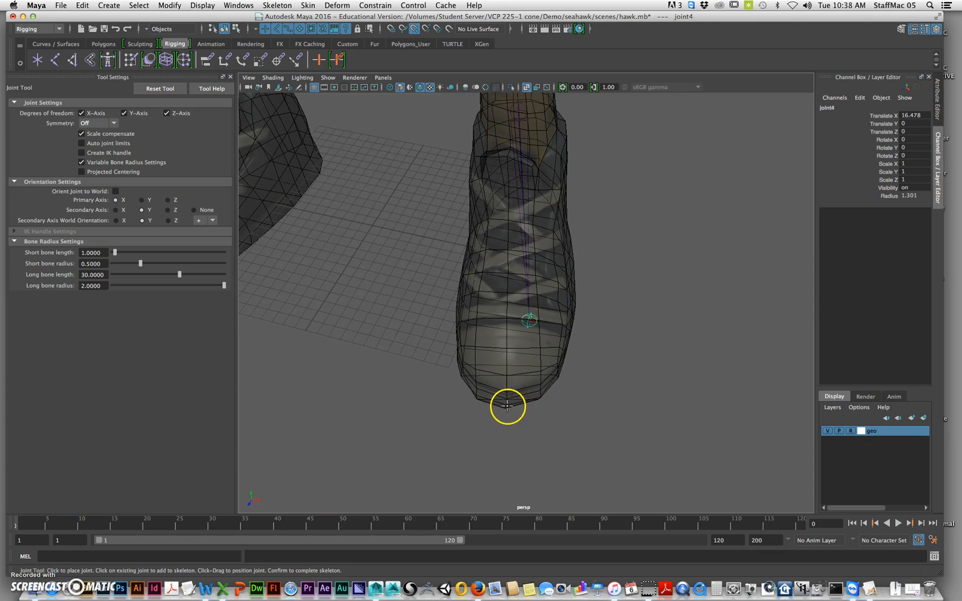
{"action": "left_click_drag", "start_coordinate": [554, 399], "coordinate": [569, 422], "text": "alt"}
{"action": "left_click", "coordinate": [531, 323]}
{"action": "left_click_drag", "start_coordinate": [524, 345], "coordinate": [531, 428], "text": "alt"}
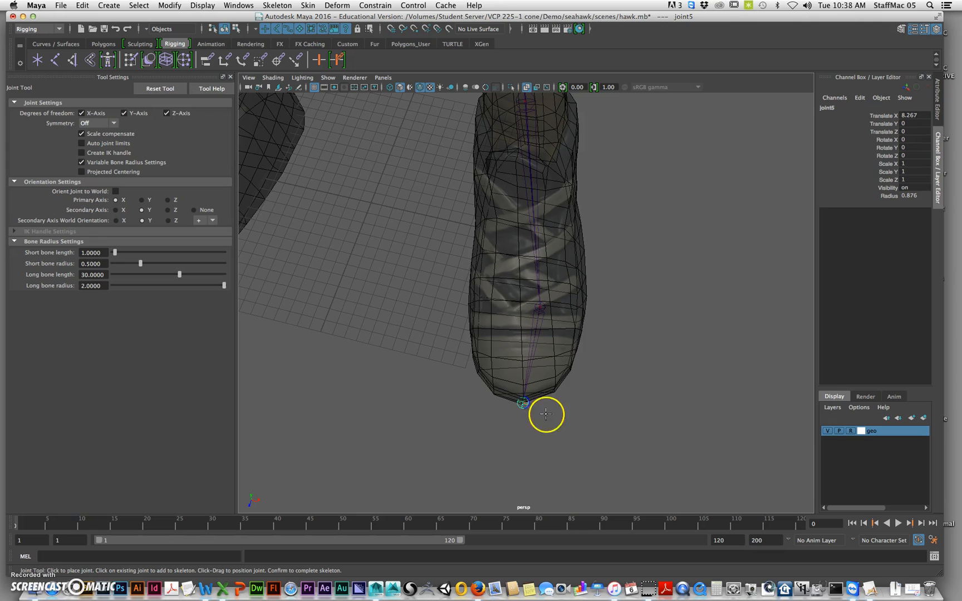
{"action": "left_click_drag", "start_coordinate": [561, 415], "coordinate": [576, 386], "text": "alt"}
{"action": "right_click_drag", "start_coordinate": [535, 374], "coordinate": [578, 369], "text": "alt"}
{"action": "middle_click_drag", "start_coordinate": [577, 368], "coordinate": [539, 392], "text": "alt"}
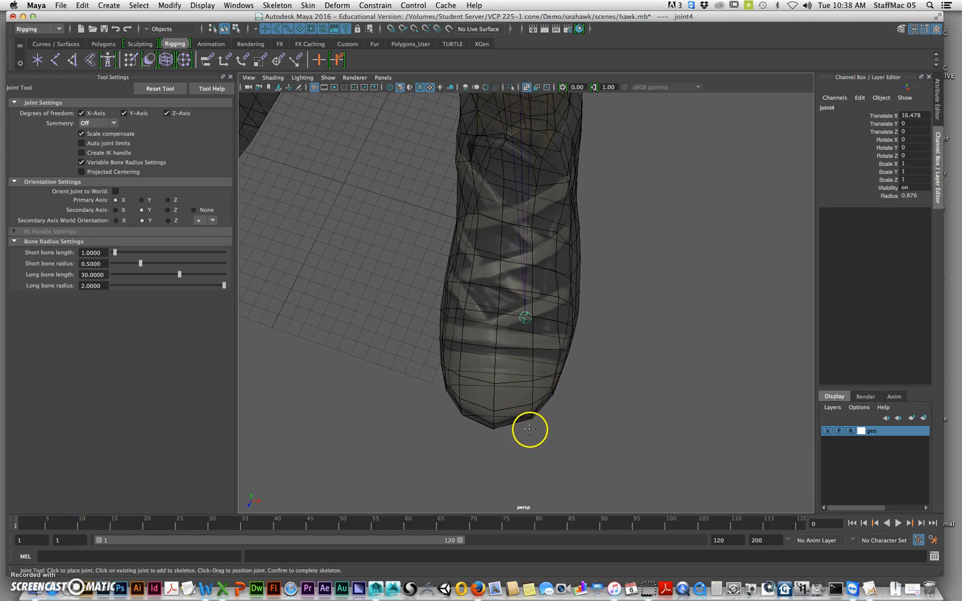
Examine the leg's joint chain and the tip of the shoe from several angles
{"action": "left_click_drag", "start_coordinate": [527, 420], "coordinate": [529, 425], "text": "alt"}
{"action": "right_click_drag", "start_coordinate": [542, 416], "coordinate": [448, 411], "text": "alt"}
{"action": "middle_click_drag", "start_coordinate": [515, 361], "coordinate": [517, 406], "text": "alt"}
{"action": "left_click_drag", "start_coordinate": [518, 406], "coordinate": [518, 350], "text": "alt"}
{"action": "right_click_drag", "start_coordinate": [587, 303], "coordinate": [503, 372], "text": "alt"}
{"action": "left_click_drag", "start_coordinate": [502, 373], "coordinate": [512, 411], "text": "alt"}
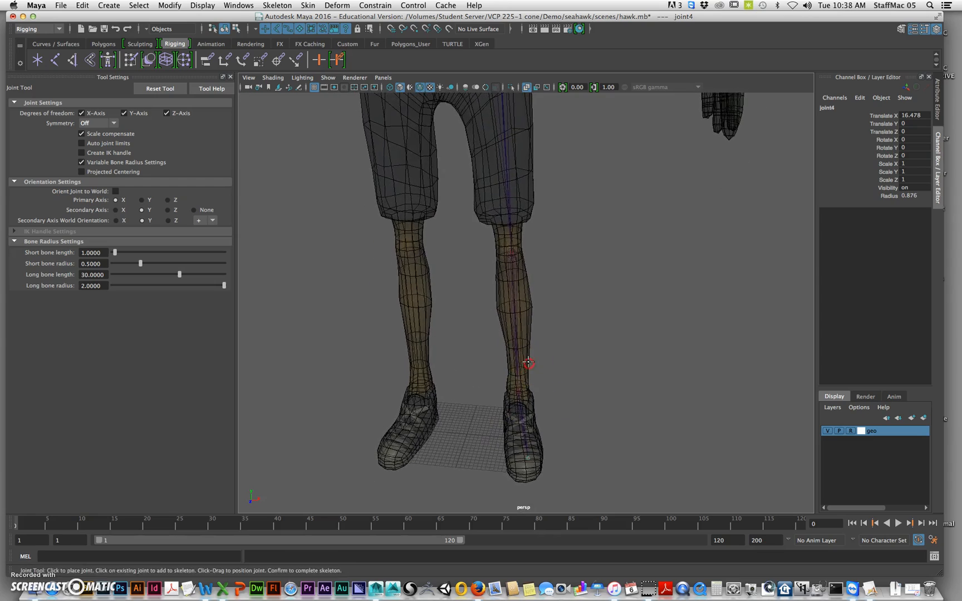
{"action": "right_click_drag", "start_coordinate": [528, 363], "coordinate": [575, 431], "text": "alt"}
{"action": "middle_click_drag", "start_coordinate": [575, 432], "coordinate": [572, 296], "text": "alt"}
{"action": "left_click_drag", "start_coordinate": [572, 295], "coordinate": [535, 355], "text": "alt"}
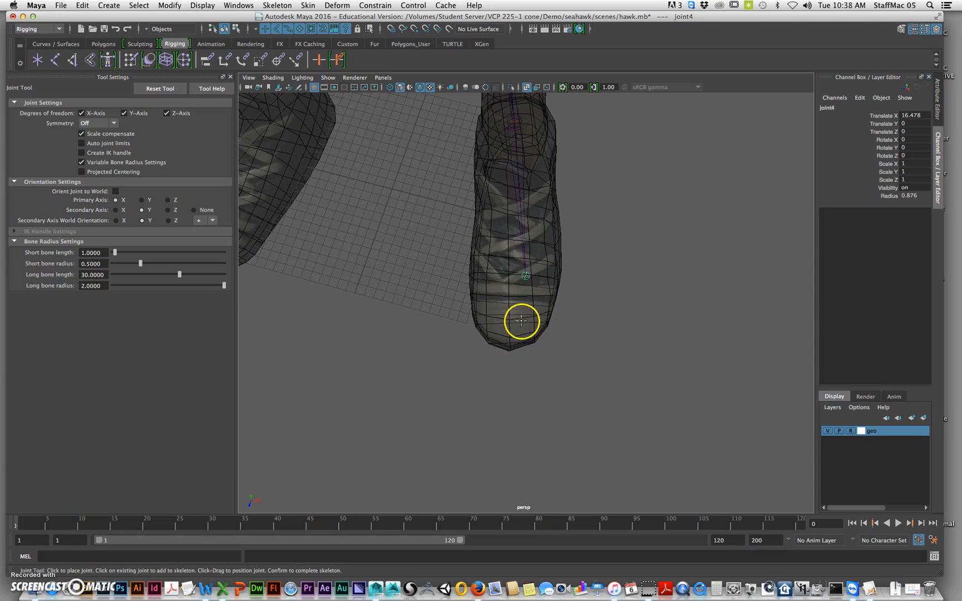
Place a toe joint at the tip of the shoe in the wireframe top view and check it in perspective
{"action": "key", "text": "space"}
{"action": "key", "text": "space"}
{"action": "middle_click_drag", "start_coordinate": [418, 329], "coordinate": [462, 167], "text": "alt"}
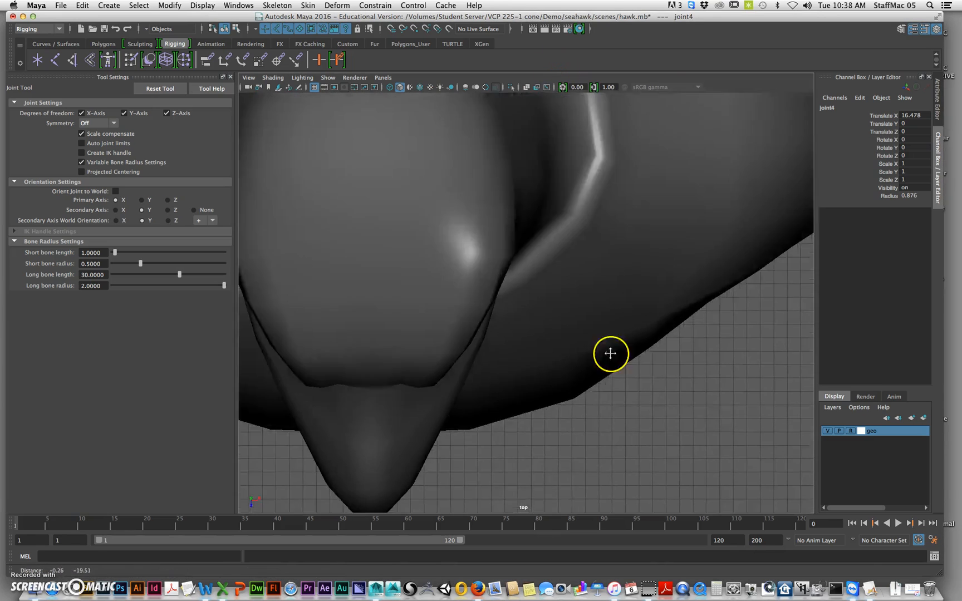
{"action": "middle_click_drag", "start_coordinate": [609, 354], "coordinate": [594, 180], "text": "alt"}
{"action": "middle_click_drag", "start_coordinate": [597, 384], "coordinate": [597, 339], "text": "alt"}
{"action": "key", "text": "4"}
{"action": "middle_click_drag", "start_coordinate": [501, 339], "coordinate": [509, 384], "text": "alt"}
{"action": "right_click_drag", "start_coordinate": [509, 384], "coordinate": [562, 348], "text": "alt"}
{"action": "middle_click_drag", "start_coordinate": [567, 337], "coordinate": [533, 378], "text": "alt"}
{"action": "left_click", "coordinate": [432, 118]}
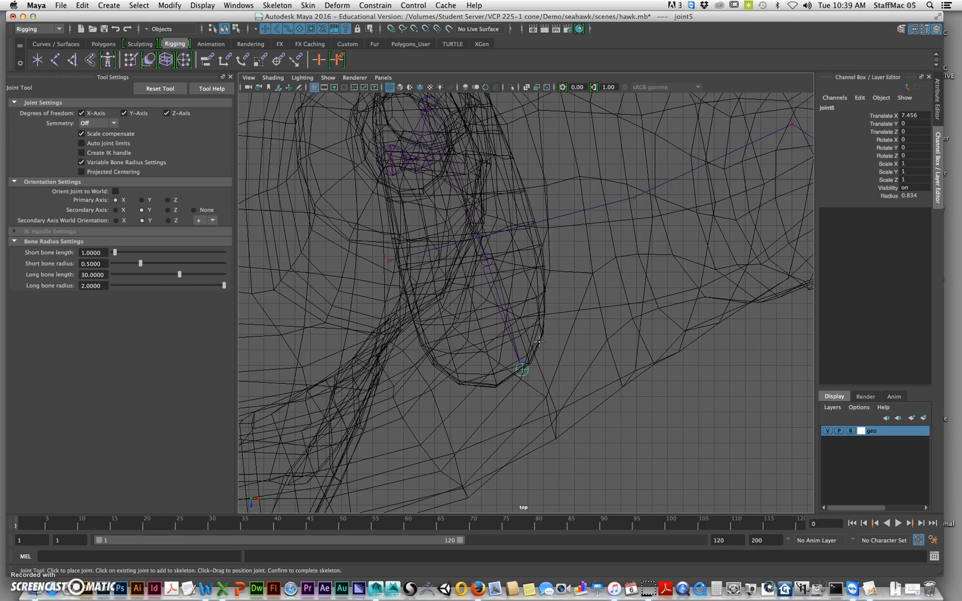
{"action": "key", "text": "space"}
{"action": "key", "text": "space"}
{"action": "left_click_drag", "start_coordinate": [565, 260], "coordinate": [551, 226], "text": "alt"}
{"action": "left_click", "coordinate": [577, 306]}
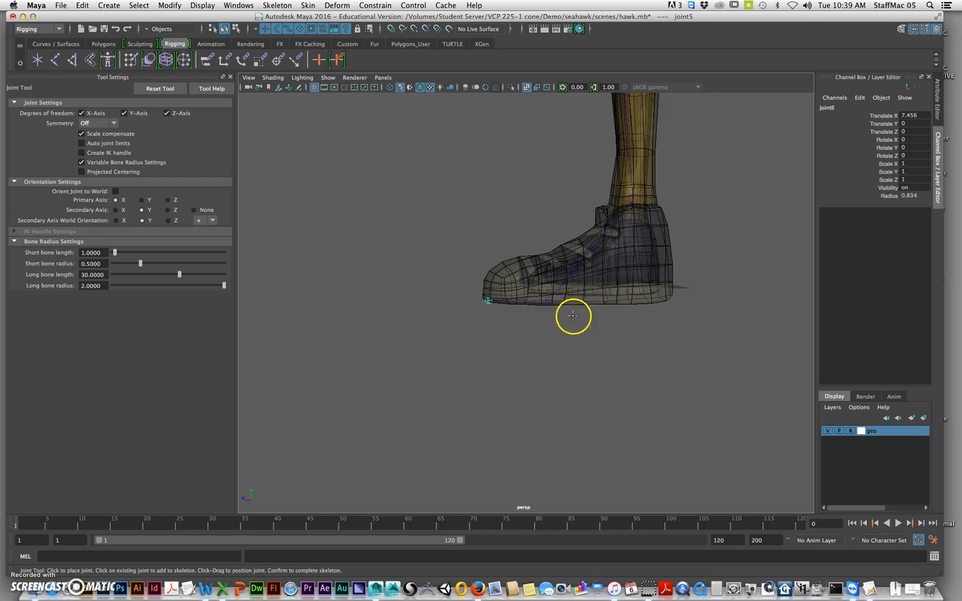
Add a joint about 25.6 units from the toe joint, in front of the shoe, in the side view and check it in perspective
{"action": "key", "text": "space"}
{"action": "key", "text": "space"}
{"action": "middle_click_drag", "start_coordinate": [654, 456], "coordinate": [729, 173], "text": "alt"}
{"action": "right_click_drag", "start_coordinate": [712, 323], "coordinate": [513, 386], "text": "alt"}
{"action": "middle_click_drag", "start_coordinate": [557, 496], "coordinate": [573, 236], "text": "alt"}
{"action": "right_click_drag", "start_coordinate": [562, 290], "coordinate": [455, 301], "text": "alt"}
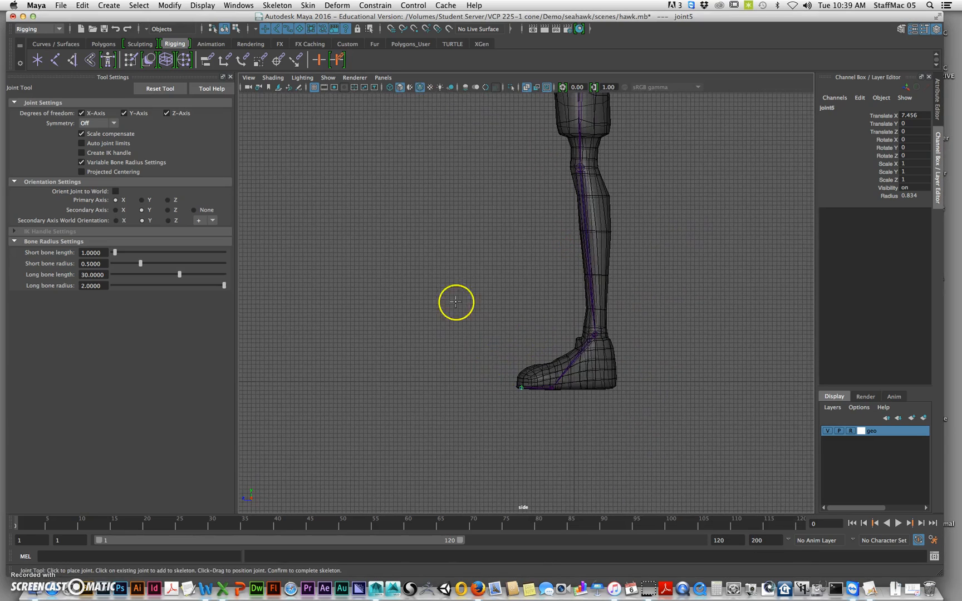
{"action": "left_click", "coordinate": [455, 301]}
{"action": "key", "text": "space"}
{"action": "key", "text": "space"}
{"action": "left_click_drag", "start_coordinate": [670, 193], "coordinate": [707, 275], "text": "alt"}
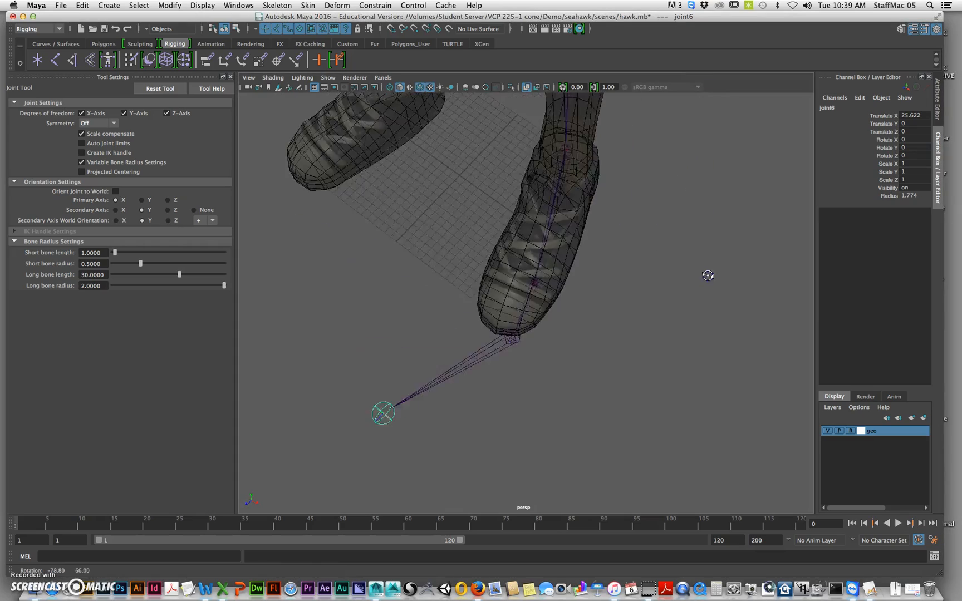
Remove the extra joint in front of the shoe and finish the leg's joint chain at the toe
{"action": "right_click_drag", "start_coordinate": [708, 275], "coordinate": [490, 322], "text": "alt"}
{"action": "left_click_drag", "start_coordinate": [490, 322], "coordinate": [571, 379], "text": "alt"}
{"action": "left_click_drag", "start_coordinate": [549, 426], "coordinate": [583, 410], "text": "alt"}
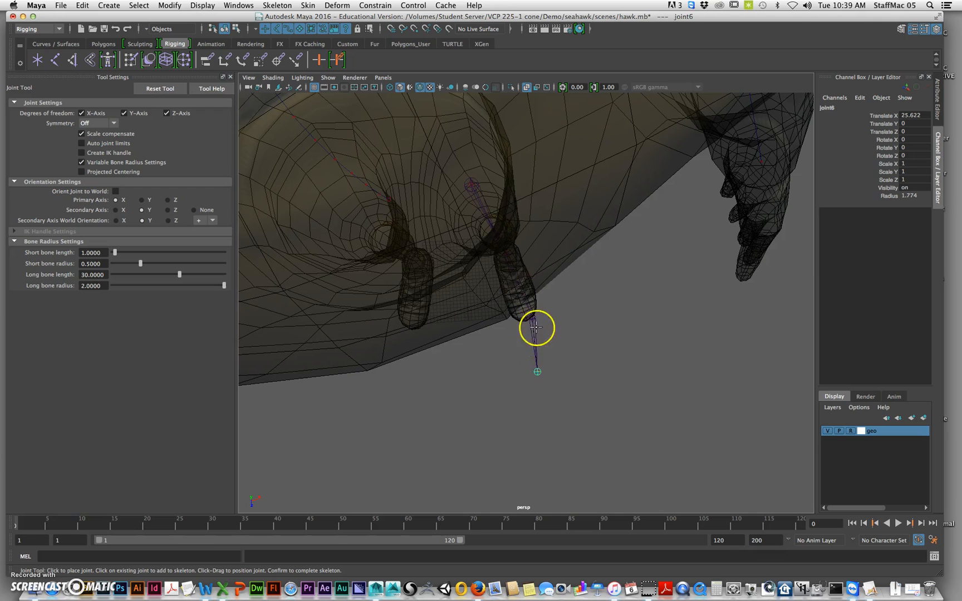
{"action": "left_click_drag", "start_coordinate": [536, 328], "coordinate": [606, 335], "text": "alt"}
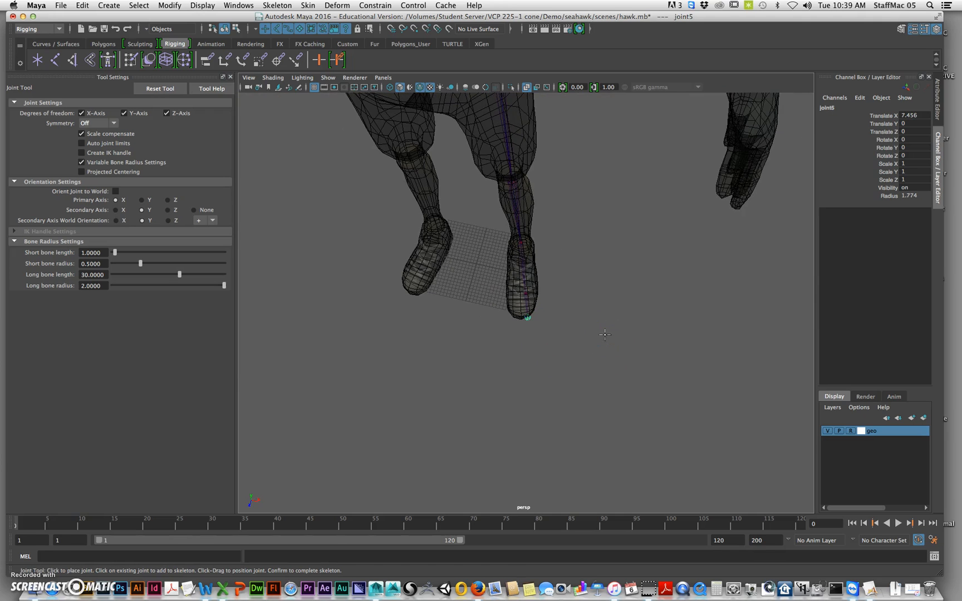
{"action": "key", "text": "Return"}
{"action": "key", "text": "w"}
Select the hip joint and examine the whole leg joint chain from hip to foot
{"action": "left_click_drag", "start_coordinate": [532, 241], "coordinate": [556, 285], "text": "alt"}
{"action": "right_click_drag", "start_coordinate": [556, 286], "coordinate": [519, 292], "text": "alt"}
{"action": "left_click_drag", "start_coordinate": [519, 292], "coordinate": [546, 273], "text": "alt"}
{"action": "middle_click_drag", "start_coordinate": [557, 193], "coordinate": [554, 245], "text": "alt"}
{"action": "left_click_drag", "start_coordinate": [598, 276], "coordinate": [594, 309], "text": "alt"}
{"action": "left_click_drag", "start_coordinate": [556, 369], "coordinate": [565, 317], "text": "alt"}
{"action": "right_click_drag", "start_coordinate": [565, 318], "coordinate": [581, 334], "text": "alt"}
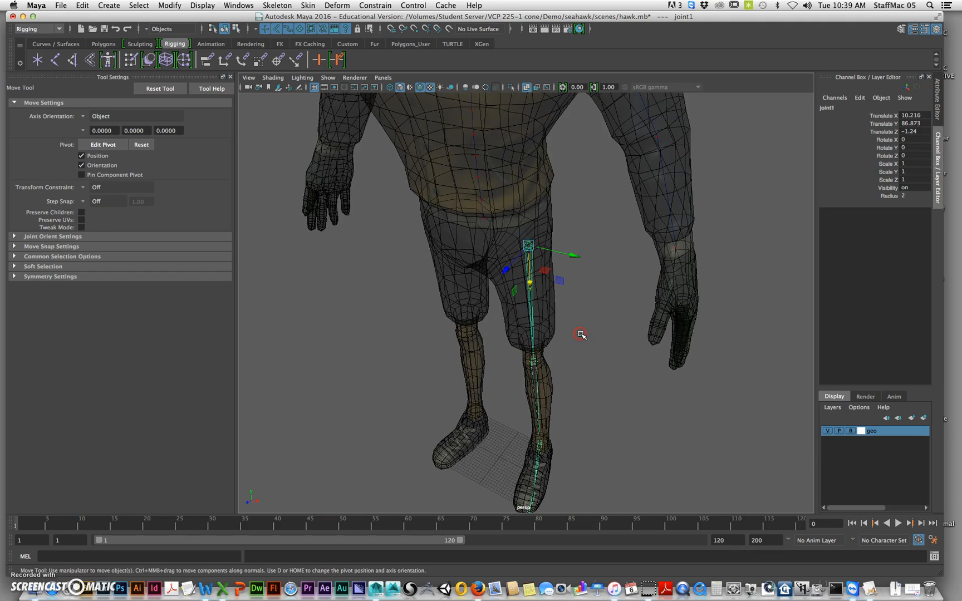
{"action": "left_click_drag", "start_coordinate": [582, 317], "coordinate": [586, 298], "text": "alt"}
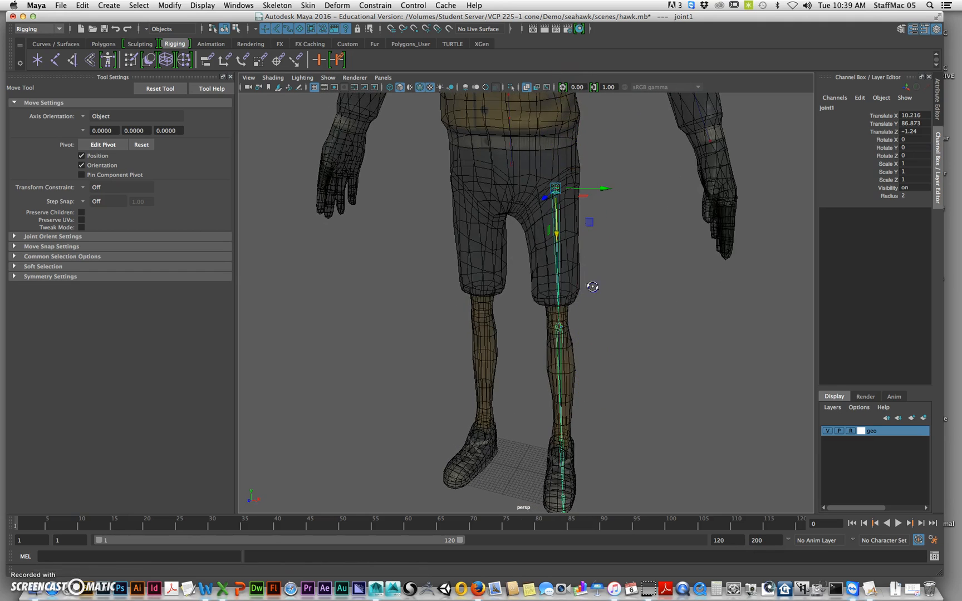
{"action": "right_click_drag", "start_coordinate": [580, 290], "coordinate": [579, 271], "text": "alt"}
{"action": "middle_click_drag", "start_coordinate": [579, 272], "coordinate": [587, 247], "text": "alt"}
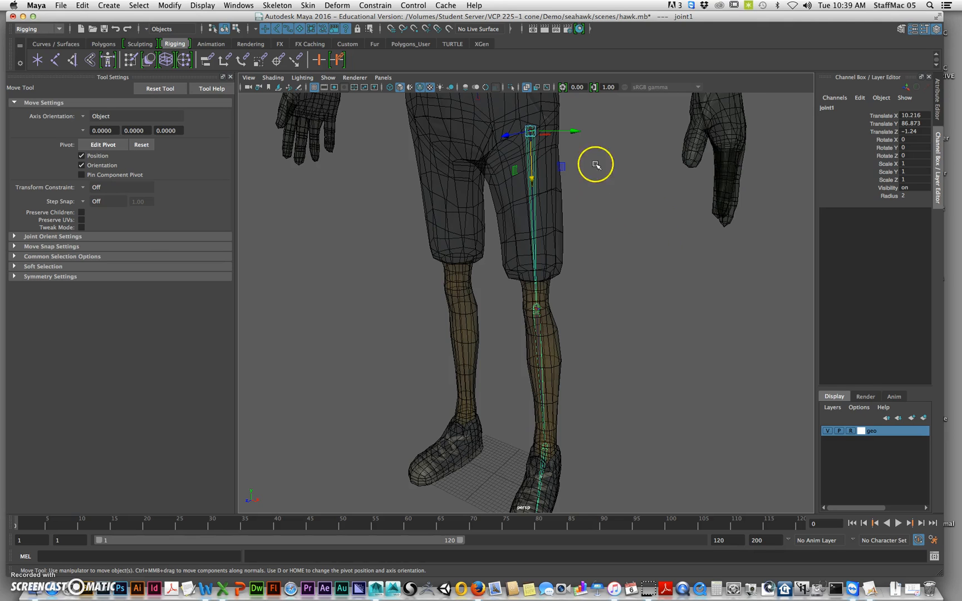
{"action": "middle_click_drag", "start_coordinate": [596, 165], "coordinate": [625, 208], "text": "alt"}
{"action": "right_click_drag", "start_coordinate": [624, 209], "coordinate": [605, 211], "text": "alt"}
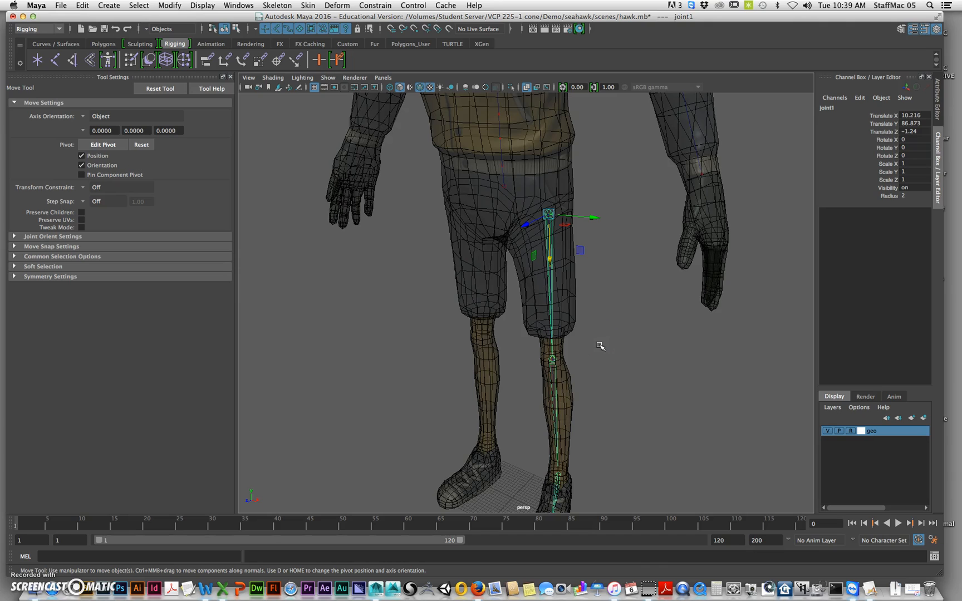
Rename the hip joint as hip_l_jnt
{"action": "left_click", "coordinate": [847, 107]}
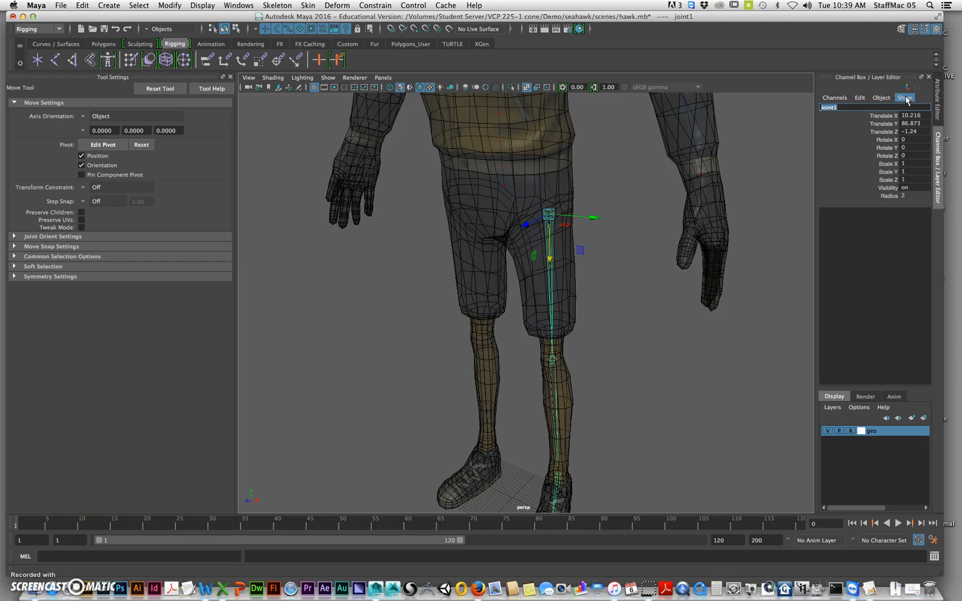
{"action": "type", "text": "hip_l_"}
{"action": "key", "text": "Return"}
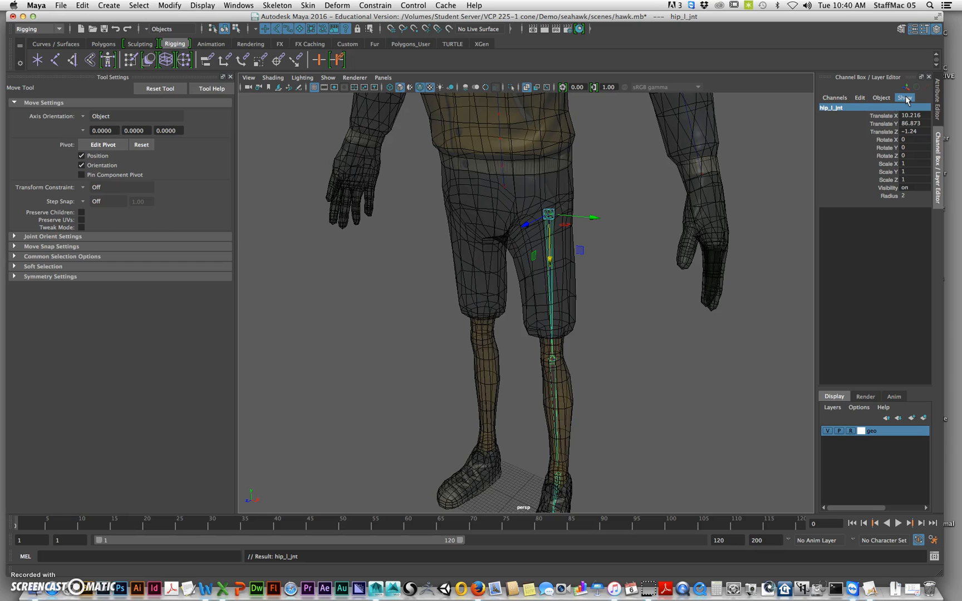
Walk through the joint hierarchy below the hip and rename the knee joint as knee_l_jnt
{"action": "key", "text": "Down"}
{"action": "key", "text": "Up"}
{"action": "key", "text": "Down"}
{"action": "key", "text": "Down"}
{"action": "key", "text": "Up"}
{"action": "key", "text": "Up"}
{"action": "key", "text": "Down"}
{"action": "key", "text": "Down"}
{"action": "key", "text": "Up"}
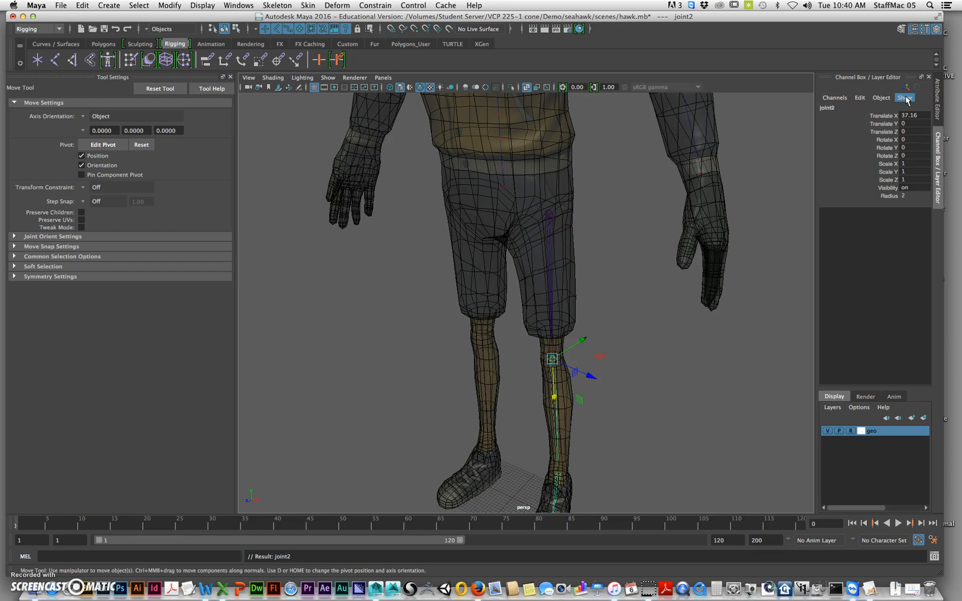
{"action": "double_click", "coordinate": [837, 107]}
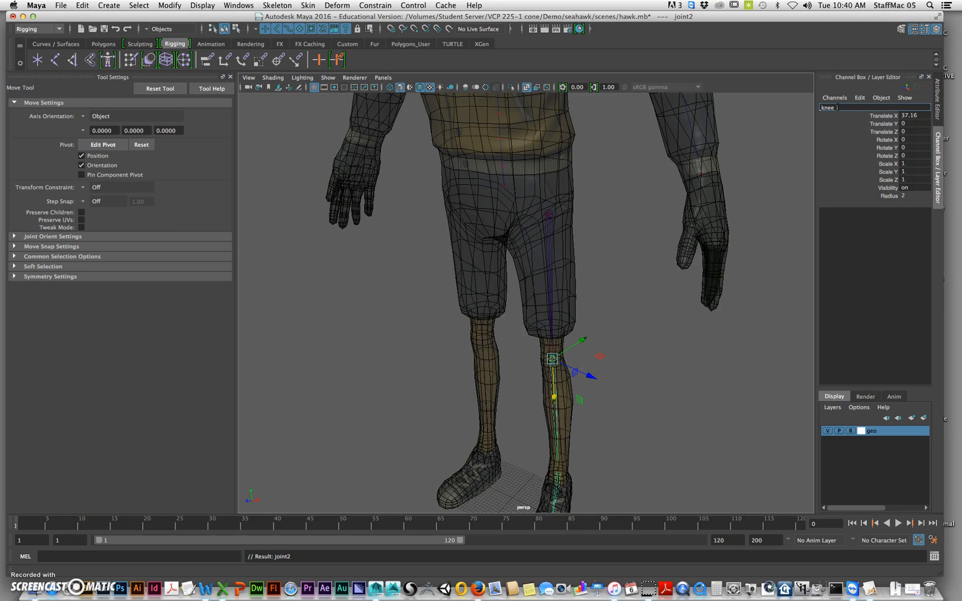
{"action": "type", "text": "knee_jnt"}
{"action": "key", "text": "Return"}
Select the ankle joint below the knee and rename it as ankle_l_jnt
{"action": "key", "text": "Down"}
{"action": "double_click", "coordinate": [838, 108]}
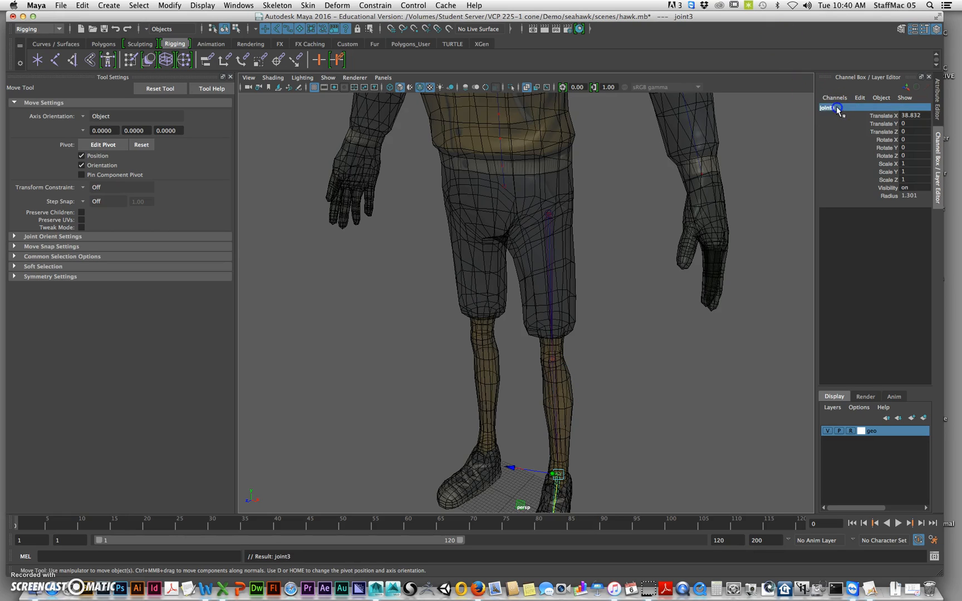
{"action": "middle_click_drag", "start_coordinate": [606, 344], "coordinate": [629, 201], "text": "alt"}
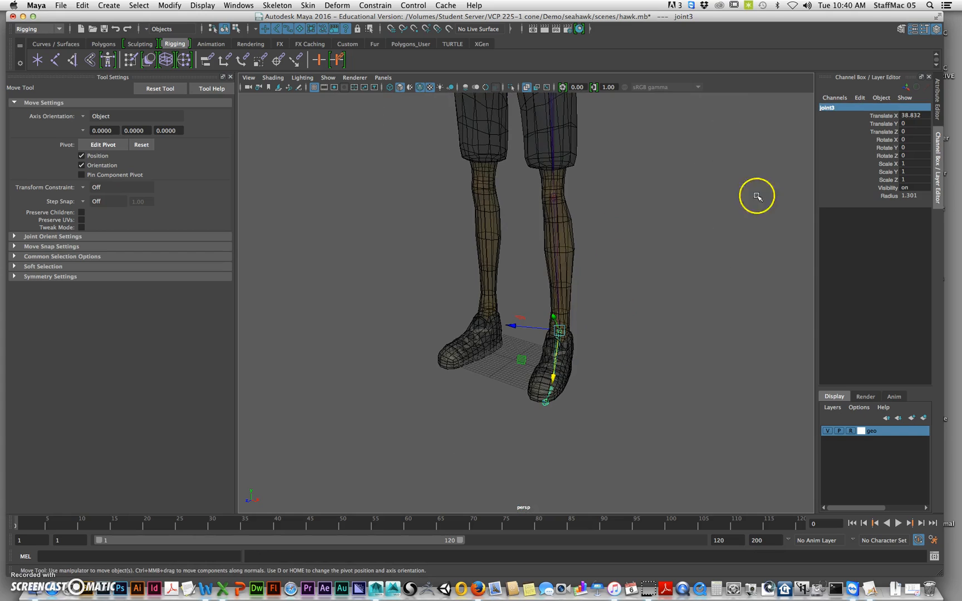
{"action": "right_click", "coordinate": [844, 115]}
{"action": "left_click", "coordinate": [835, 119]}
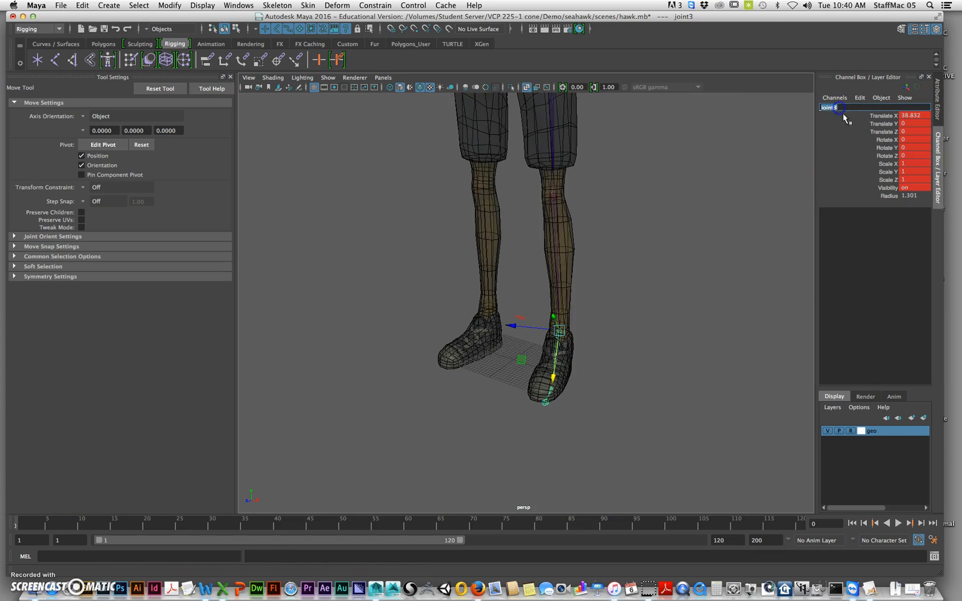
{"action": "key", "text": "ctrl+z"}
{"action": "left_click", "coordinate": [833, 108]}
{"action": "double_click", "coordinate": [894, 106]}
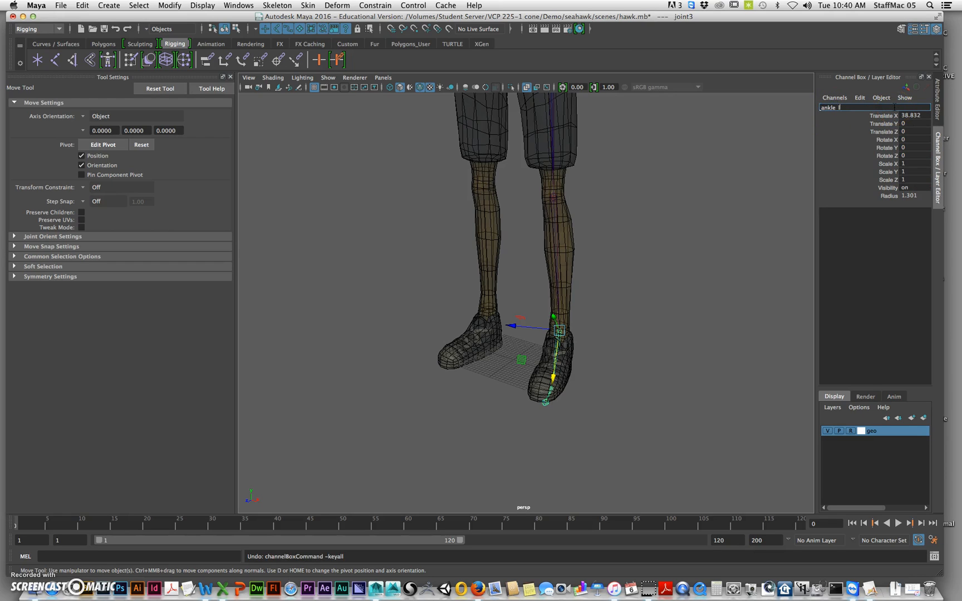
{"action": "type", "text": "ankle_l_jnt"}
{"action": "key", "text": "Return"}
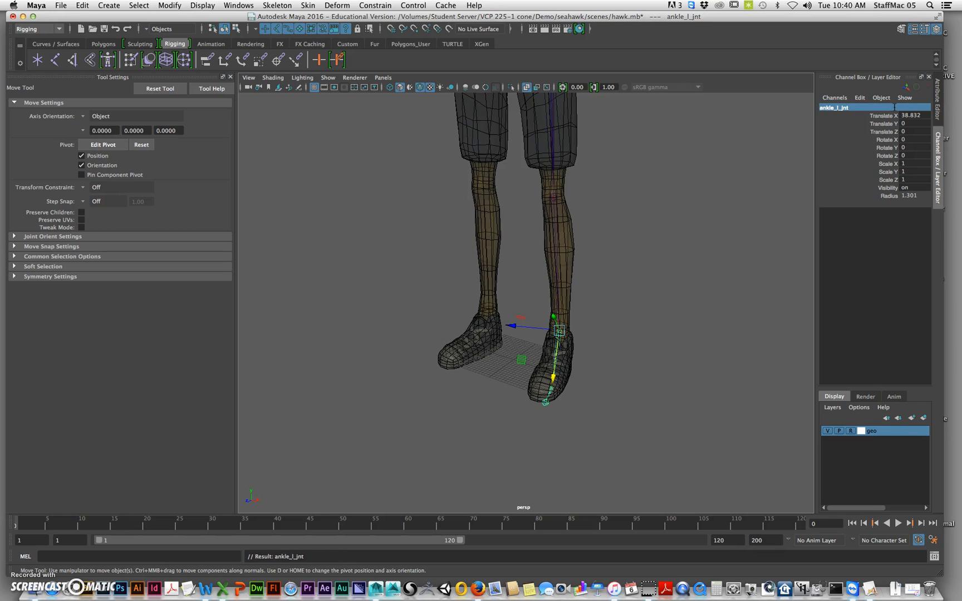
Select the joint at the ball of the foot and rename it as ball_l_jnt
{"action": "key", "text": "Down"}
{"action": "left_click", "coordinate": [835, 107]}
{"action": "double_click", "coordinate": [835, 107]}
{"action": "double_click", "coordinate": [868, 105]}
{"action": "type", "text": "bal"}
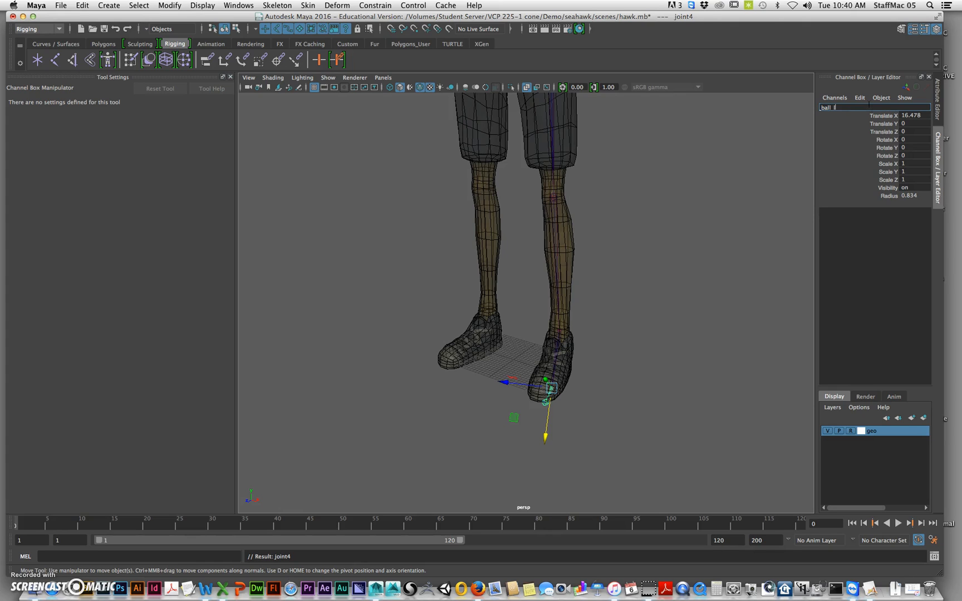
{"action": "type", "text": "l_l_jnt"}
{"action": "key", "text": "Return"}
Select the last joint at the tip of the shoe and rename it as toe_l_end
{"action": "key", "text": "Down"}
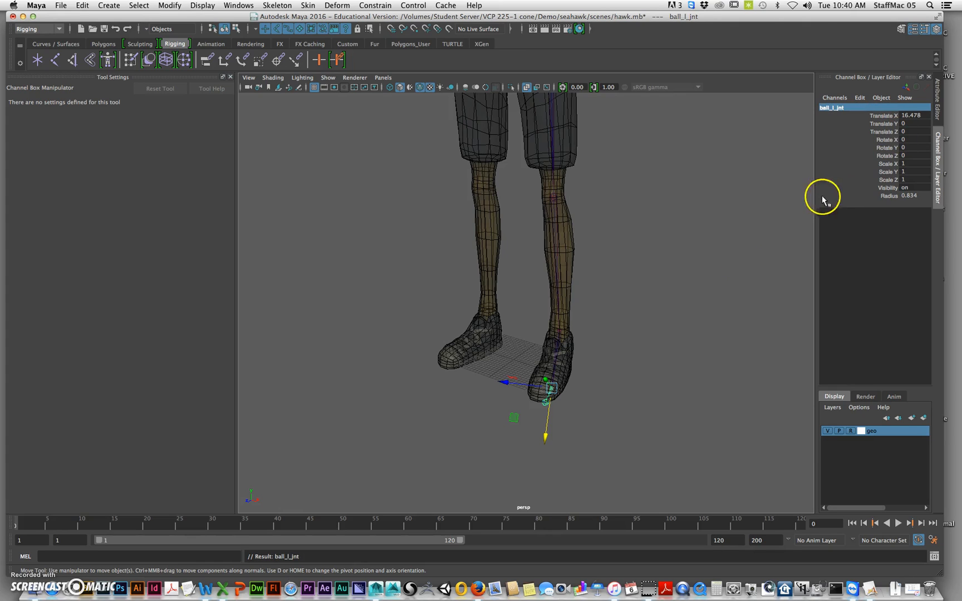
{"action": "double_click", "coordinate": [885, 105]}
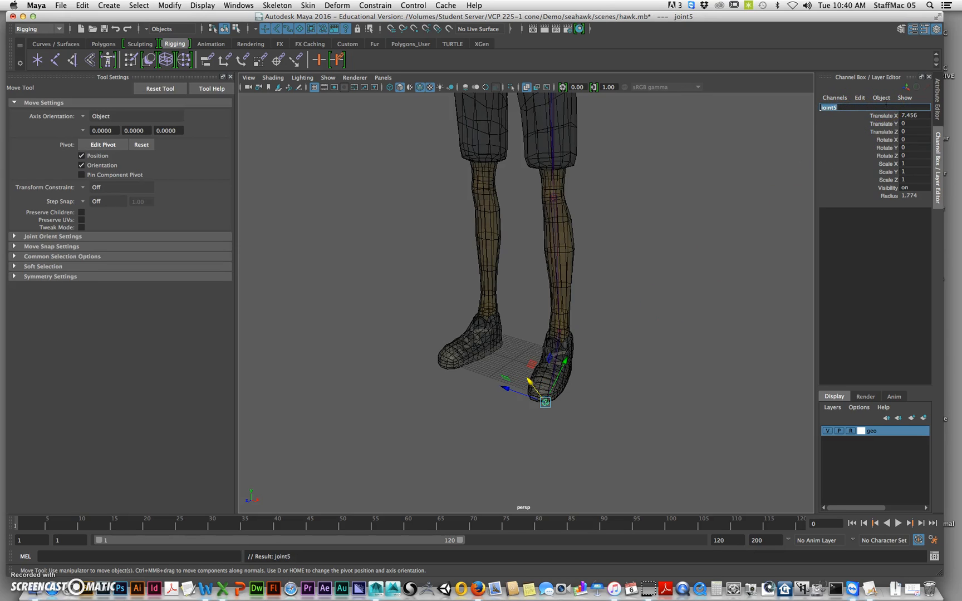
{"action": "type", "text": "t"}
{"action": "key", "text": "Return"}
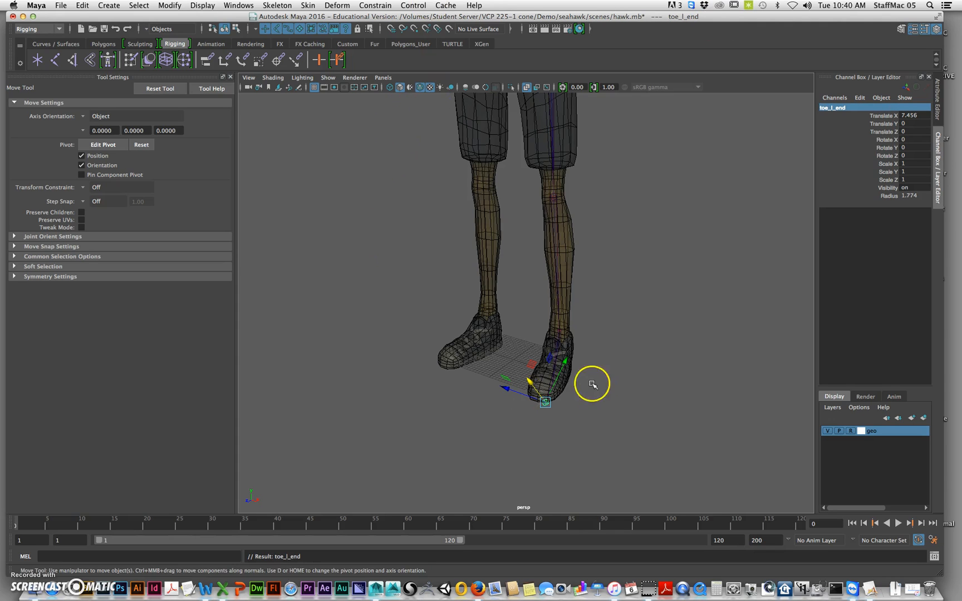
Examine the toe and ball joints inside the shoe from several angles, selecting the ball joint
{"action": "left_click_drag", "start_coordinate": [590, 383], "coordinate": [389, 389], "text": "alt"}
{"action": "right_click_drag", "start_coordinate": [388, 389], "coordinate": [424, 370], "text": "alt"}
{"action": "middle_click_drag", "start_coordinate": [424, 367], "coordinate": [519, 303], "text": "alt"}
{"action": "left_click_drag", "start_coordinate": [519, 303], "coordinate": [526, 318], "text": "alt"}
{"action": "right_click_drag", "start_coordinate": [464, 367], "coordinate": [509, 387], "text": "alt"}
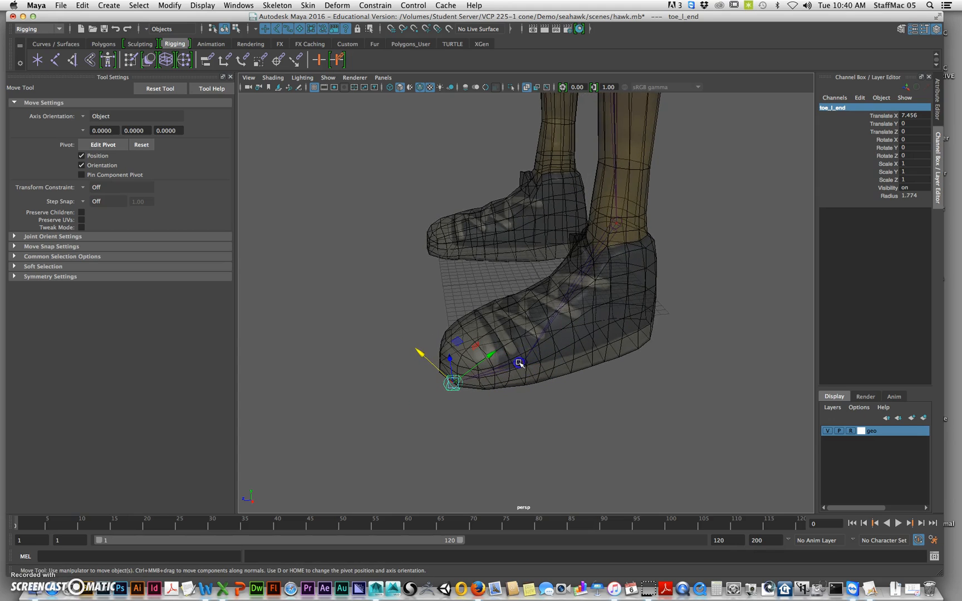
{"action": "left_click", "coordinate": [524, 363]}
{"action": "left_click_drag", "start_coordinate": [525, 369], "coordinate": [593, 386], "text": "alt"}
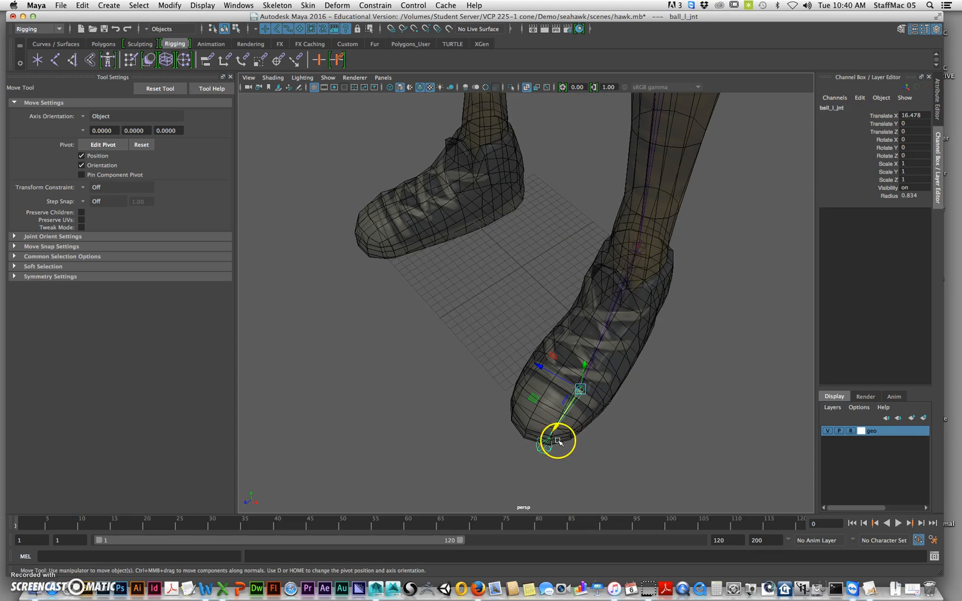
Examine the character's torso, shoulder and arm with the guide curves inside them
{"action": "left_click_drag", "start_coordinate": [659, 388], "coordinate": [606, 314], "text": "alt"}
{"action": "middle_click_drag", "start_coordinate": [607, 314], "coordinate": [597, 341], "text": "alt"}
{"action": "right_click_drag", "start_coordinate": [596, 341], "coordinate": [553, 234], "text": "alt"}
{"action": "left_click_drag", "start_coordinate": [554, 234], "coordinate": [562, 305], "text": "alt"}
{"action": "right_click_drag", "start_coordinate": [563, 305], "coordinate": [548, 300], "text": "alt"}
{"action": "mouse_move", "coordinate": [548, 301]}
{"action": "middle_mouse_down", "text": "alt"}
{"action": "mouse_move", "coordinate": [537, 271]}
{"action": "mouse_move", "coordinate": [542, 303]}
{"action": "middle_mouse_up", "text": "alt"}
{"action": "left_click_drag", "start_coordinate": [523, 277], "coordinate": [564, 307], "text": "alt"}
{"action": "right_click_drag", "start_coordinate": [563, 307], "coordinate": [596, 318], "text": "alt"}
{"action": "mouse_move", "coordinate": [579, 309]}
{"action": "left_mouse_down", "text": "alt"}
{"action": "mouse_move", "coordinate": [513, 267]}
{"action": "mouse_move", "coordinate": [581, 312]}
{"action": "left_mouse_up", "text": "alt"}
{"action": "right_click_drag", "start_coordinate": [581, 313], "coordinate": [532, 254], "text": "alt"}
{"action": "middle_click_drag", "start_coordinate": [532, 253], "coordinate": [479, 328], "text": "alt"}
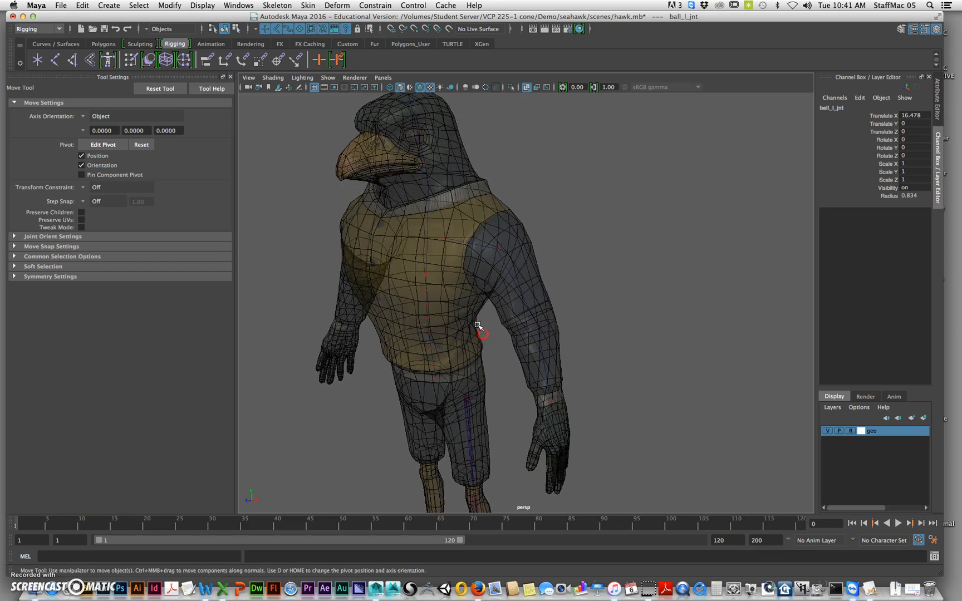
{"action": "left_click_drag", "start_coordinate": [479, 329], "coordinate": [462, 319], "text": "alt"}
{"action": "right_click_drag", "start_coordinate": [461, 319], "coordinate": [522, 308], "text": "alt"}
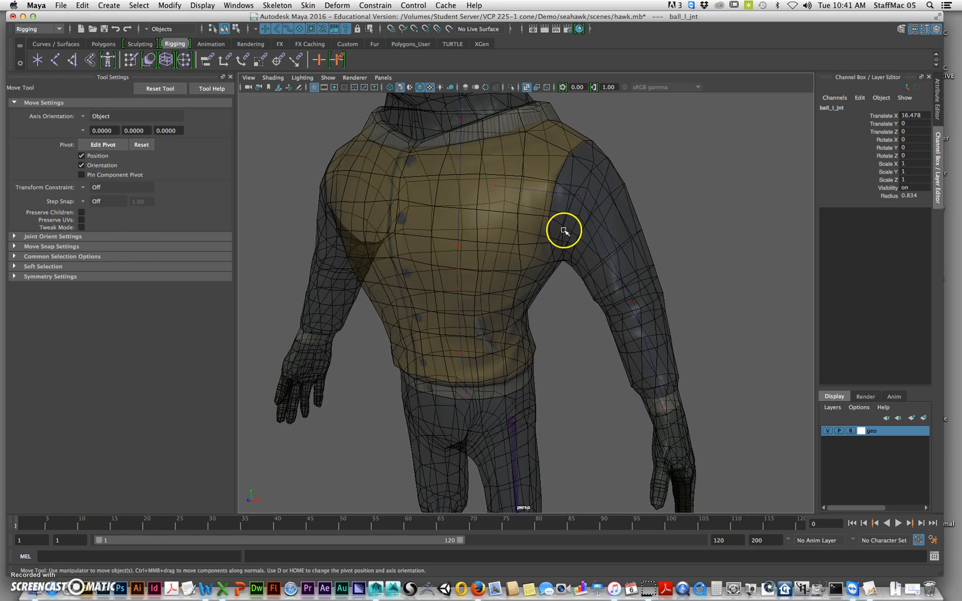
Start a new joint chain with a clavicle joint in the upper chest and a shoulder joint about 16.4 units away on the guide curve
{"action": "key", "text": "g"}
{"action": "left_click_drag", "start_coordinate": [447, 209], "coordinate": [453, 208], "text": "alt"}
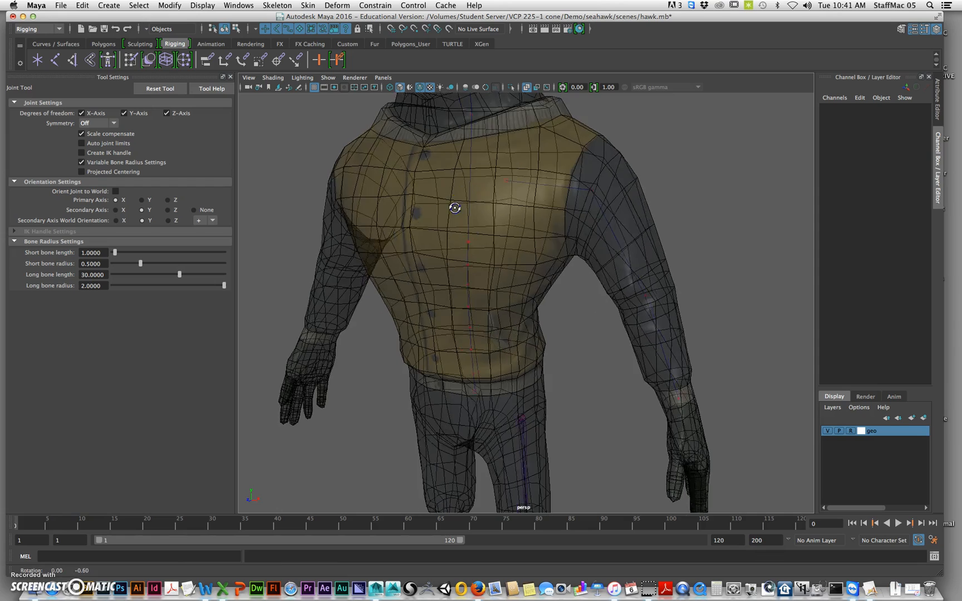
{"action": "right_click_drag", "start_coordinate": [453, 208], "coordinate": [528, 199], "text": "alt"}
{"action": "middle_click_drag", "start_coordinate": [528, 199], "coordinate": [508, 266], "text": "alt"}
{"action": "left_click_drag", "start_coordinate": [543, 222], "coordinate": [537, 226], "text": "alt"}
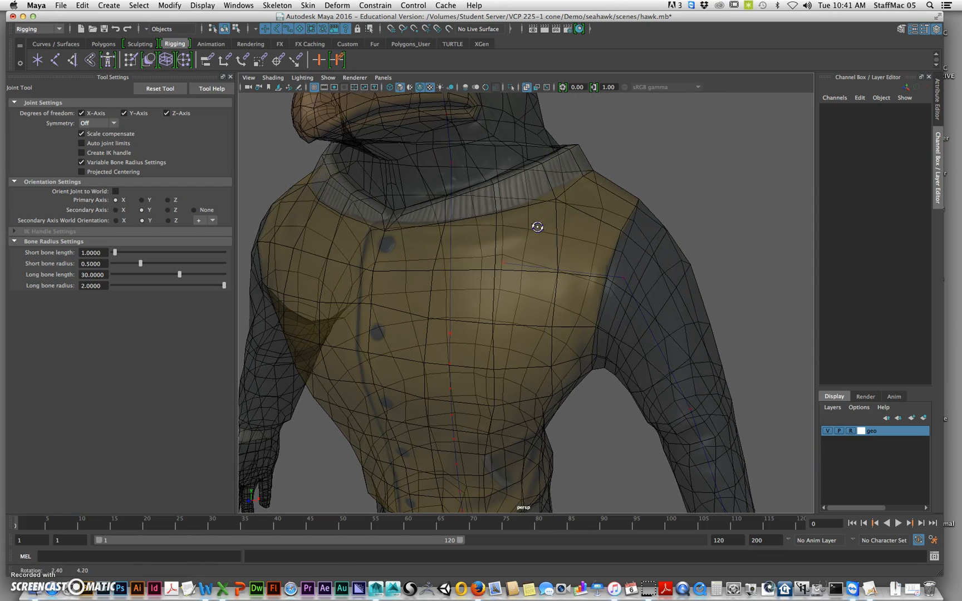
{"action": "left_click", "coordinate": [503, 267]}
{"action": "left_click_drag", "start_coordinate": [607, 286], "coordinate": [624, 280]}
{"action": "middle_click_drag", "start_coordinate": [749, 439], "coordinate": [651, 260], "text": "alt"}
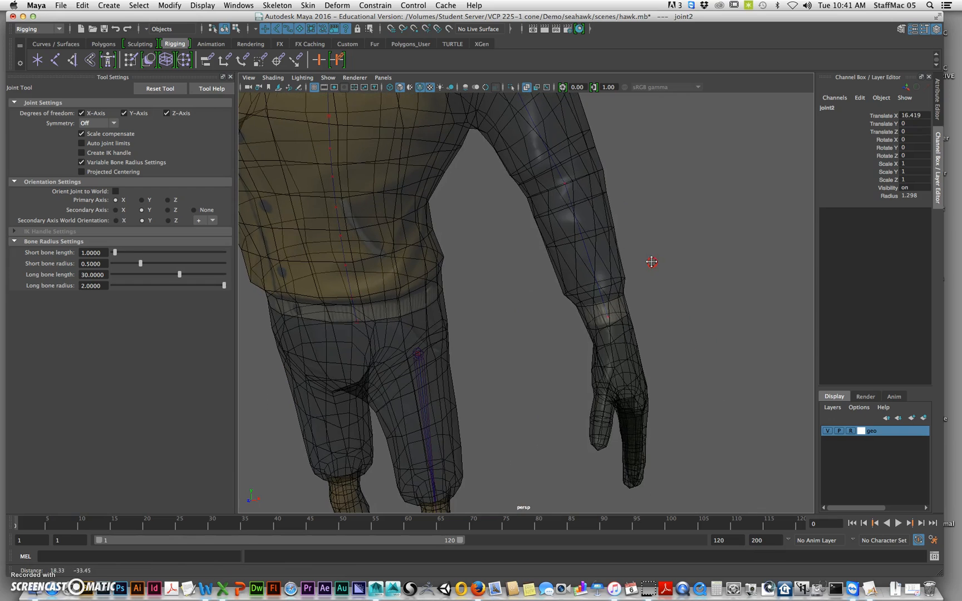
Add elbow and wrist joints along the arm guide curve with bones about 23.5 and 20.8 units long, redoing the wrist placement, and finish the chain
{"action": "left_click", "coordinate": [563, 182]}
{"action": "left_click", "coordinate": [614, 315]}
{"action": "mouse_move", "coordinate": [614, 316]}
{"action": "left_mouse_down"}
{"action": "mouse_move", "coordinate": [625, 319]}
{"action": "mouse_move", "coordinate": [608, 317]}
{"action": "left_mouse_up"}
{"action": "key", "text": "super+z"}
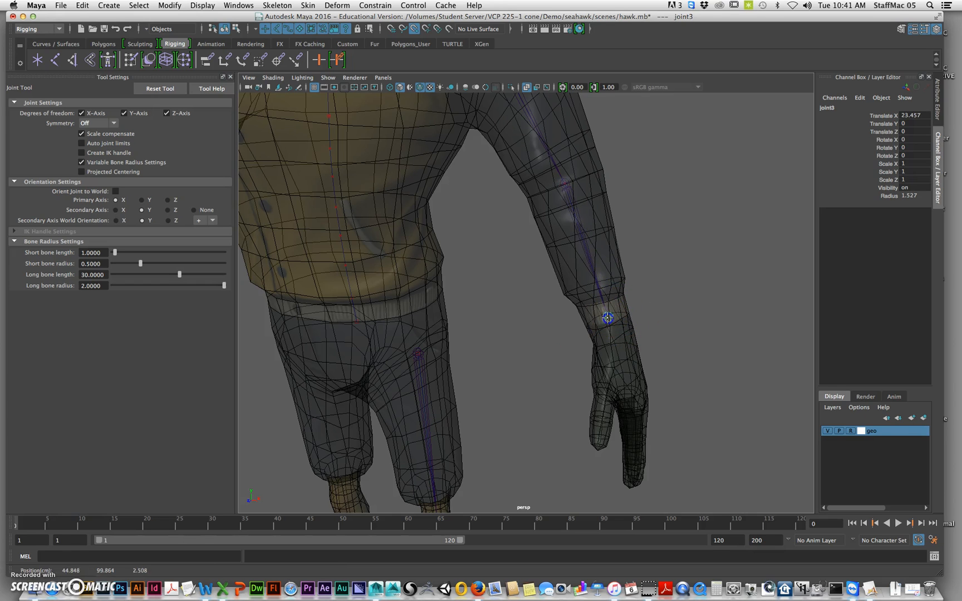
{"action": "right_click_drag", "start_coordinate": [584, 288], "coordinate": [564, 275], "text": "alt"}
{"action": "left_click_drag", "start_coordinate": [603, 316], "coordinate": [626, 342], "text": "alt"}
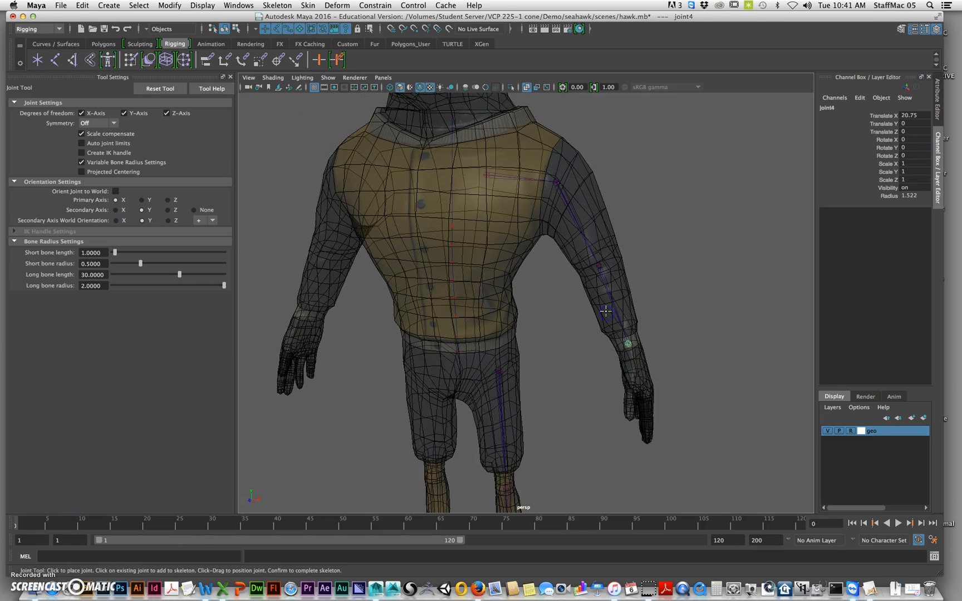
{"action": "key", "text": "w"}
Select the first joint of the arm chain and rename it as clavicle_l_jnt
{"action": "double_click", "coordinate": [829, 107]}
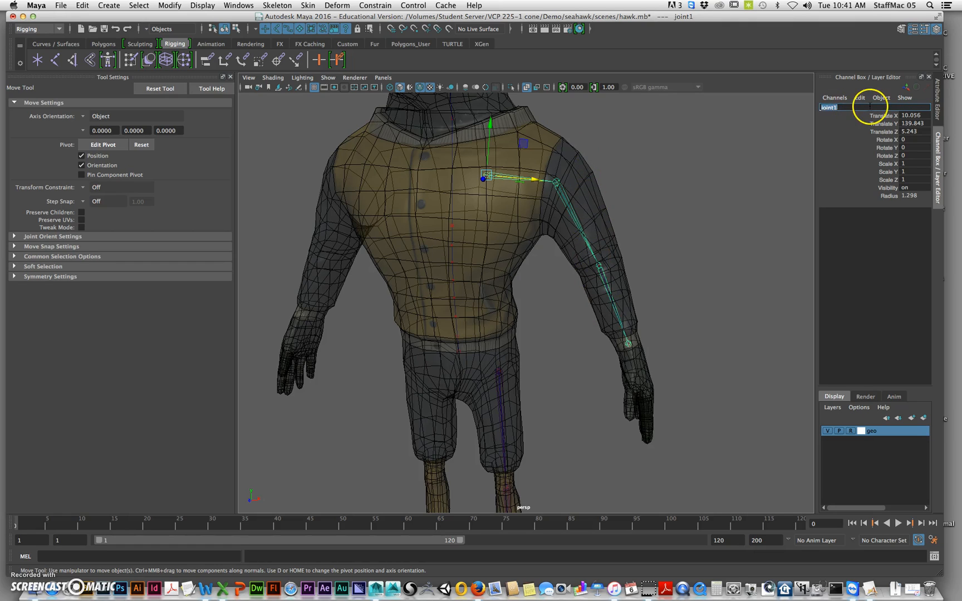
{"action": "type", "text": "clavicle_l_jnt"}
{"action": "key", "text": "Return"}
Select the joint below the clavicle and rename it as shoulder_l_jnt
{"action": "key", "text": "Down"}
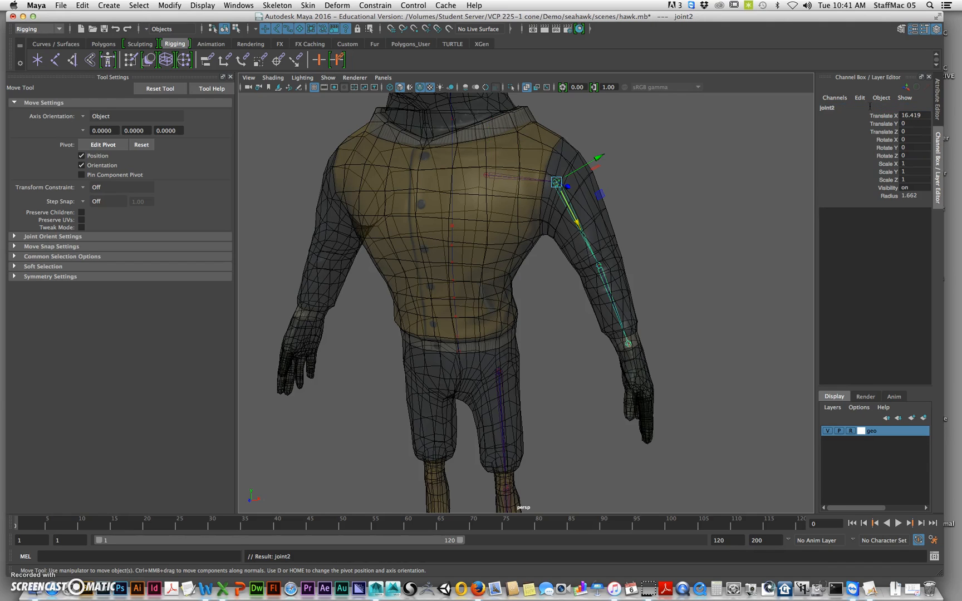
{"action": "double_click", "coordinate": [866, 108]}
{"action": "type", "text": "arm"}
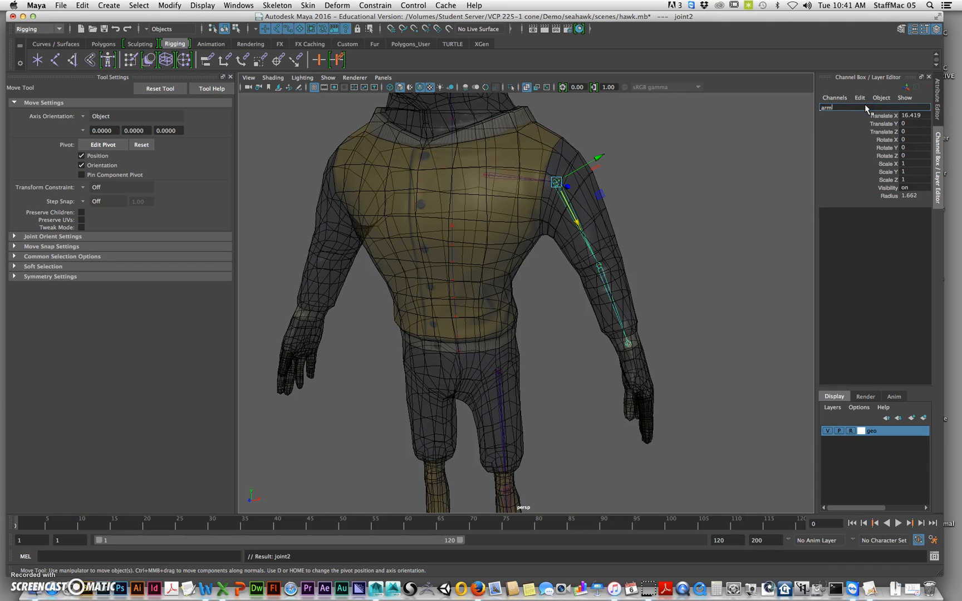
{"action": "key", "text": "BackSpace"}
{"action": "key", "text": "BackSpace"}
{"action": "key", "text": "BackSpace"}
{"action": "type", "text": "shoulder_l_jnt"}
{"action": "key", "text": "Return"}
Select the elbow joint and rename it as elbow_l_jnt
{"action": "key", "text": "Down"}
{"action": "left_click", "coordinate": [830, 107]}
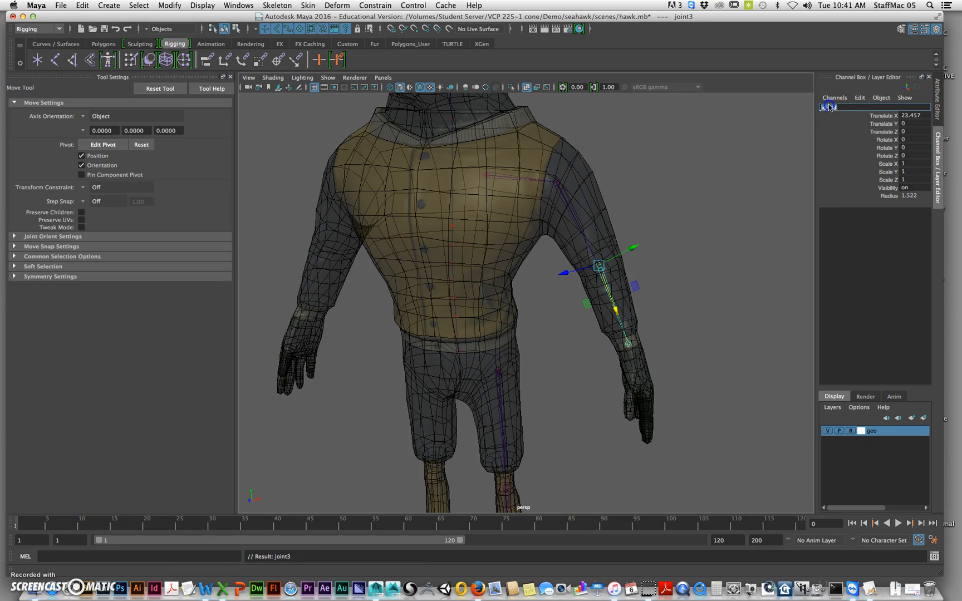
{"action": "type", "text": "elbow_l_jnt"}
{"action": "key", "text": "Return"}
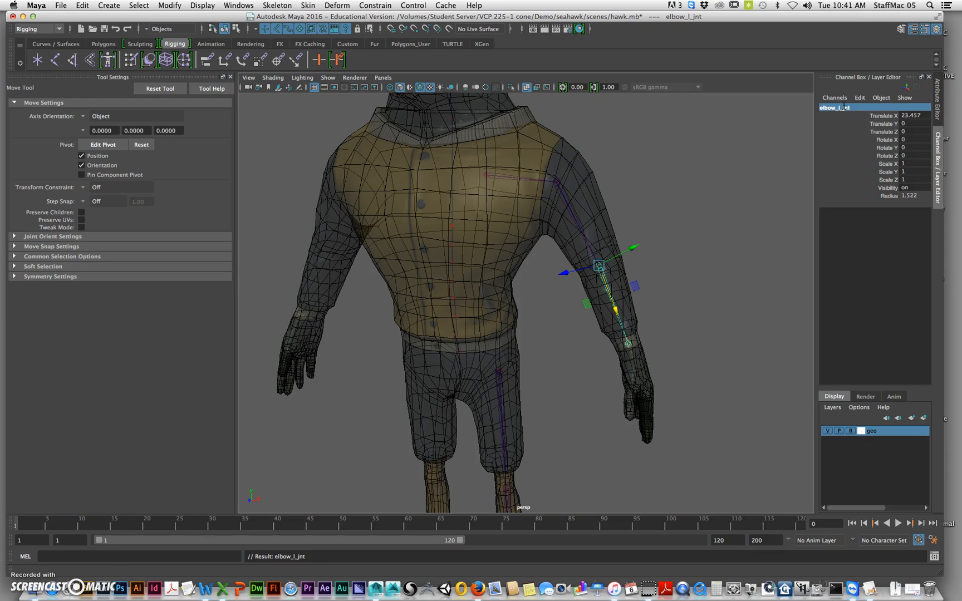
Select the wrist joint and rename it as wrist_l_jnt
{"action": "key", "text": "Down"}
{"action": "left_click", "coordinate": [843, 106]}
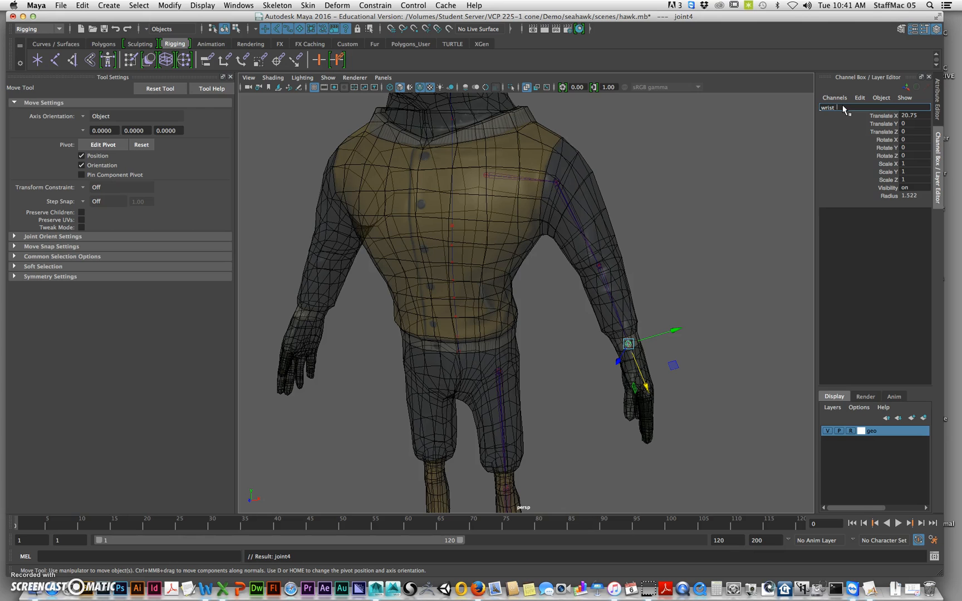
{"action": "type", "text": "wrist_l_jnt"}
{"action": "key", "text": "Return"}
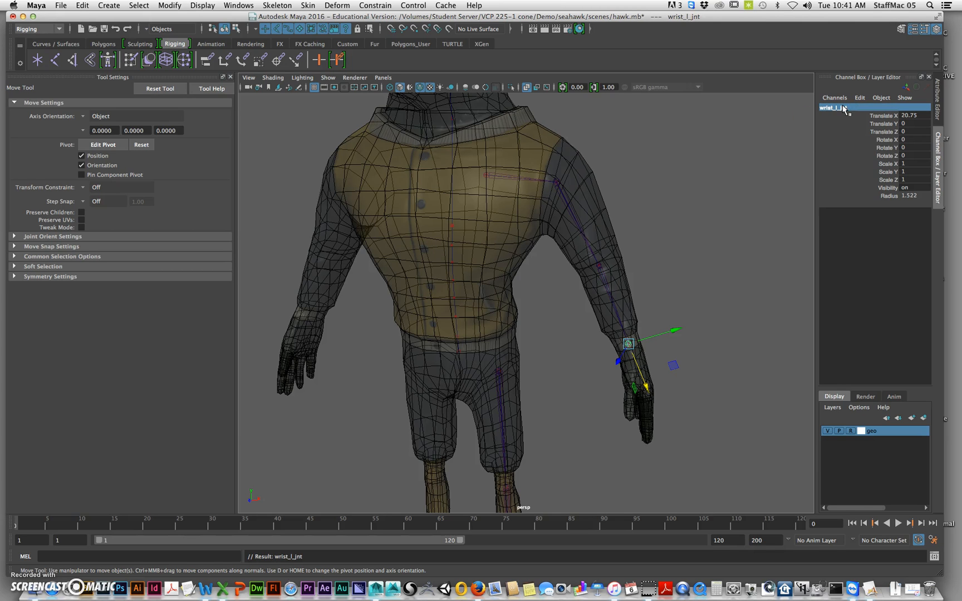
Examine the finished left arm joint chain inside the mesh from several angles
{"action": "middle_click_drag", "start_coordinate": [489, 230], "coordinate": [641, 244], "text": "alt"}
{"action": "right_click_drag", "start_coordinate": [642, 244], "coordinate": [562, 246], "text": "alt"}
{"action": "left_click_drag", "start_coordinate": [657, 251], "coordinate": [559, 262], "text": "alt"}
{"action": "right_click_drag", "start_coordinate": [549, 269], "coordinate": [618, 279], "text": "alt"}
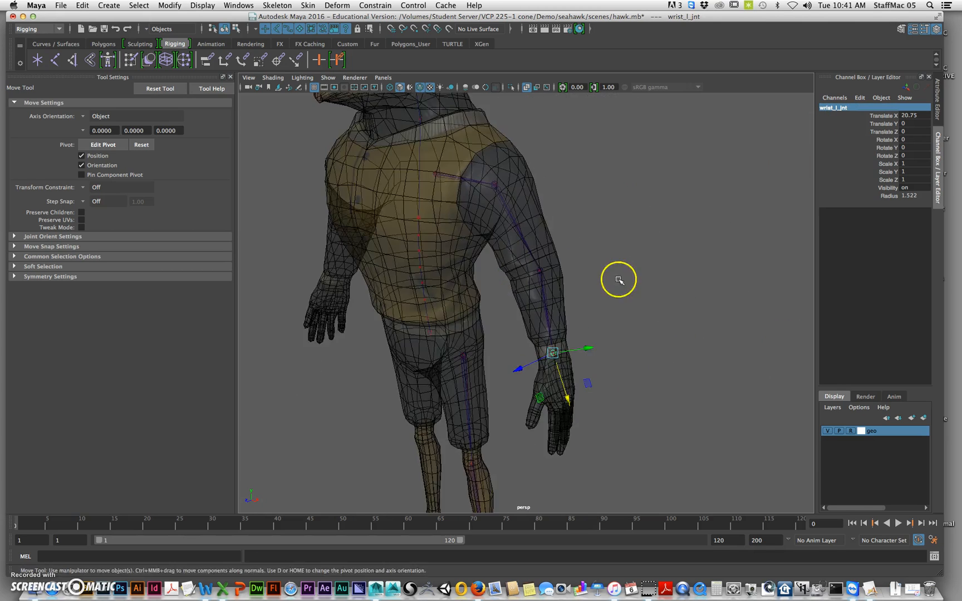
{"action": "middle_click_drag", "start_coordinate": [551, 404], "coordinate": [573, 336], "text": "alt"}
{"action": "left_click_drag", "start_coordinate": [476, 269], "coordinate": [553, 269], "text": "alt"}
{"action": "right_click_drag", "start_coordinate": [553, 269], "coordinate": [578, 258], "text": "alt"}
{"action": "middle_click_drag", "start_coordinate": [578, 259], "coordinate": [539, 312], "text": "alt"}
{"action": "right_click_drag", "start_coordinate": [590, 301], "coordinate": [560, 294], "text": "alt"}
{"action": "left_click_drag", "start_coordinate": [560, 294], "coordinate": [527, 289], "text": "alt"}
{"action": "right_click_drag", "start_coordinate": [527, 288], "coordinate": [550, 293], "text": "alt"}
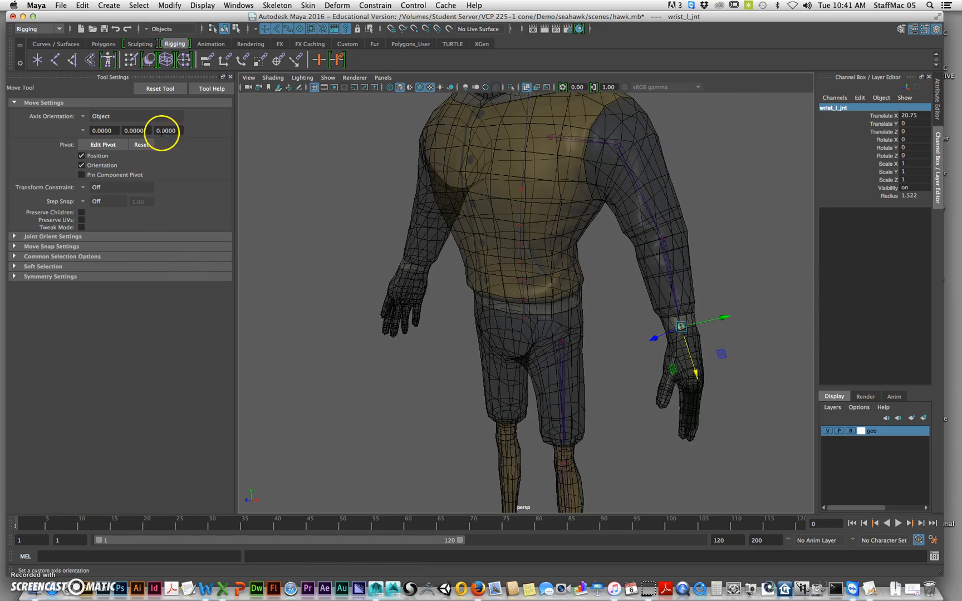
Place eight spine joints with the Joint Tool, snapped along the centre guide curve from the pelvis up to the chest
{"action": "key", "text": "y"}
{"action": "right_click_drag", "start_coordinate": [468, 346], "coordinate": [496, 337], "text": "alt"}
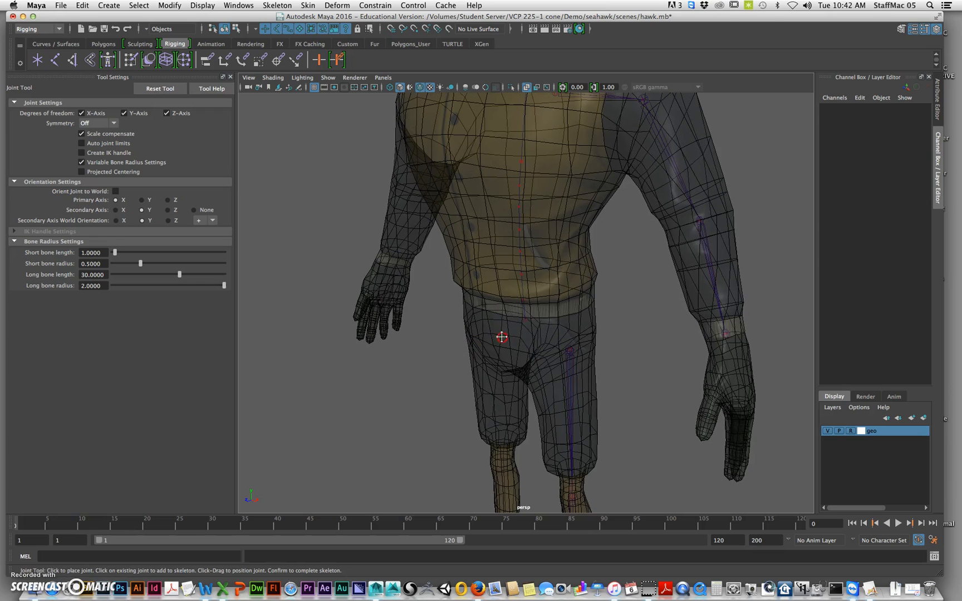
{"action": "key", "text": "v"}
{"action": "left_click", "coordinate": [525, 320]}
{"action": "left_click", "coordinate": [524, 300]}
{"action": "left_click", "coordinate": [520, 273]}
{"action": "left_click", "coordinate": [521, 251]}
{"action": "left_click", "coordinate": [520, 227]}
{"action": "left_click", "coordinate": [519, 207]}
{"action": "left_click", "coordinate": [519, 185]}
{"action": "left_click", "coordinate": [521, 161]}
Extend the chain with snapped joints at the neck, the base of the head and the top of the head, and complete the skeleton
{"action": "middle_click_drag", "start_coordinate": [555, 192], "coordinate": [550, 400], "text": "alt"}
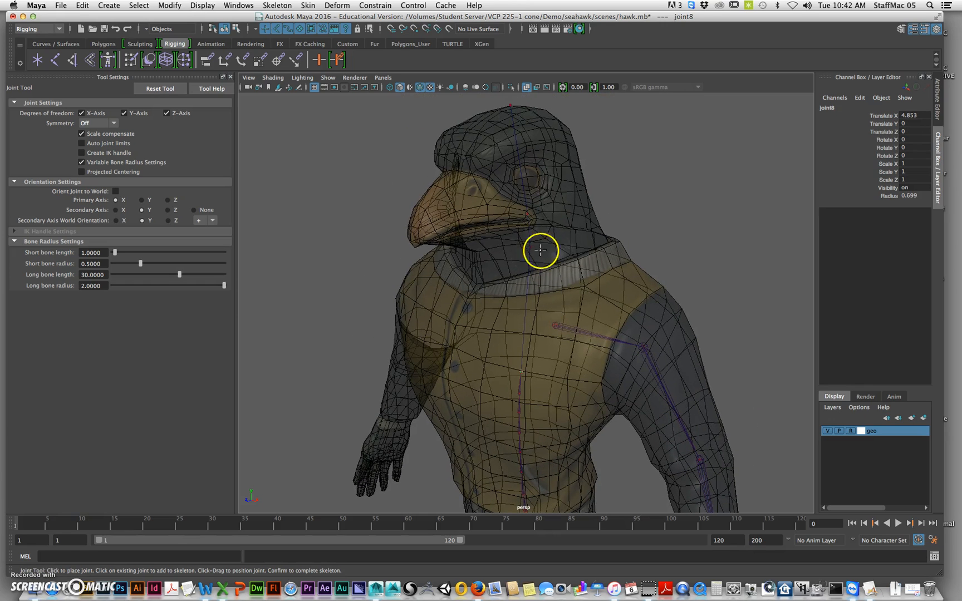
{"action": "left_click", "coordinate": [535, 243]}
{"action": "left_click", "coordinate": [534, 215]}
{"action": "left_click_drag", "start_coordinate": [519, 128], "coordinate": [511, 105]}
{"action": "left_click_drag", "start_coordinate": [691, 284], "coordinate": [610, 376]}
{"action": "key", "text": "Return"}
Rename the lowest joint of the new spine chain as spine01_l_jnt
{"action": "key", "text": "w"}
{"action": "double_click", "coordinate": [832, 107]}
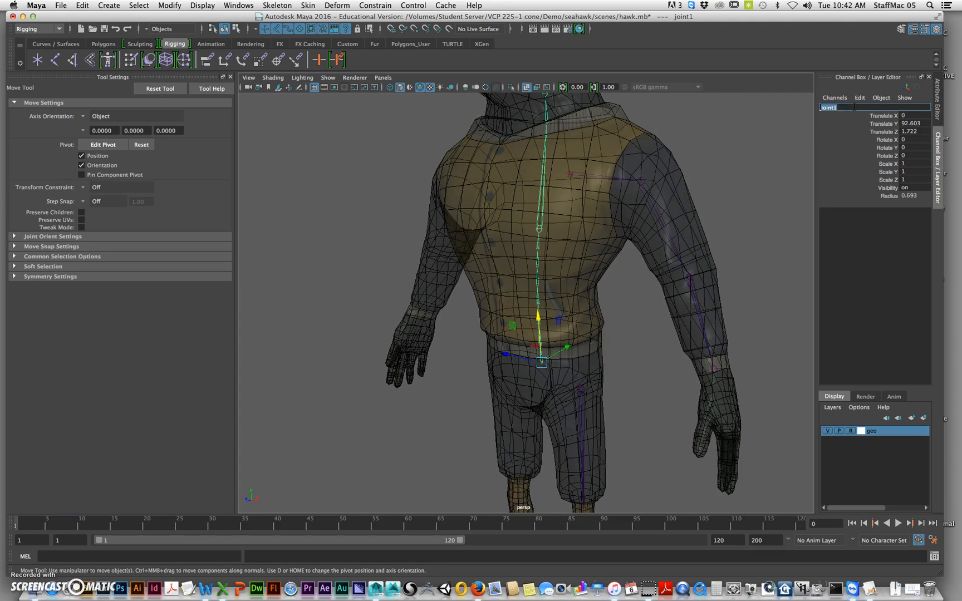
{"action": "type", "text": "sn"}
{"action": "type", "text": "jnt"}
{"action": "key", "text": "Return"}
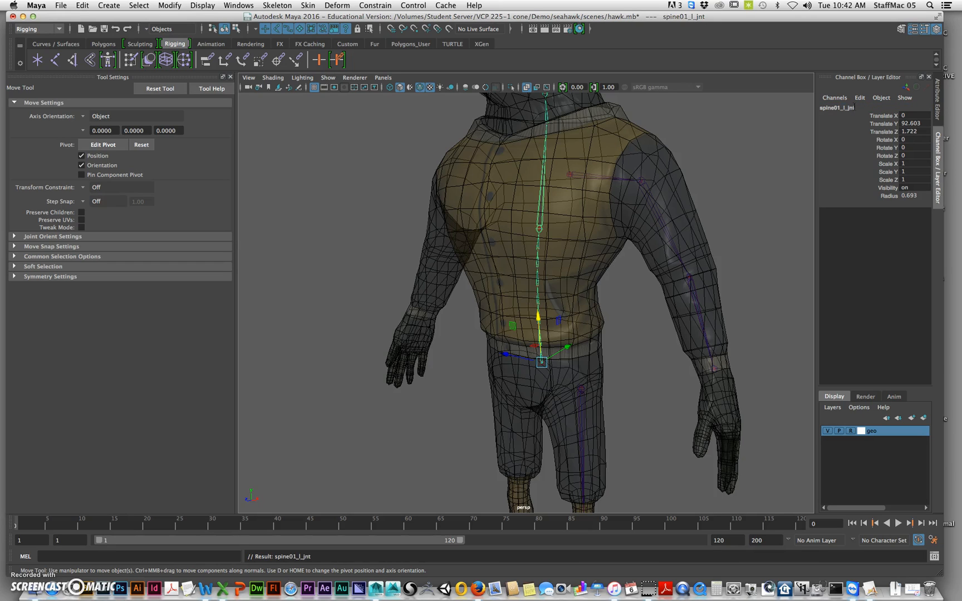
Copy the name spine01_l_jnt from the lowest spine joint
{"action": "key", "text": "Down"}
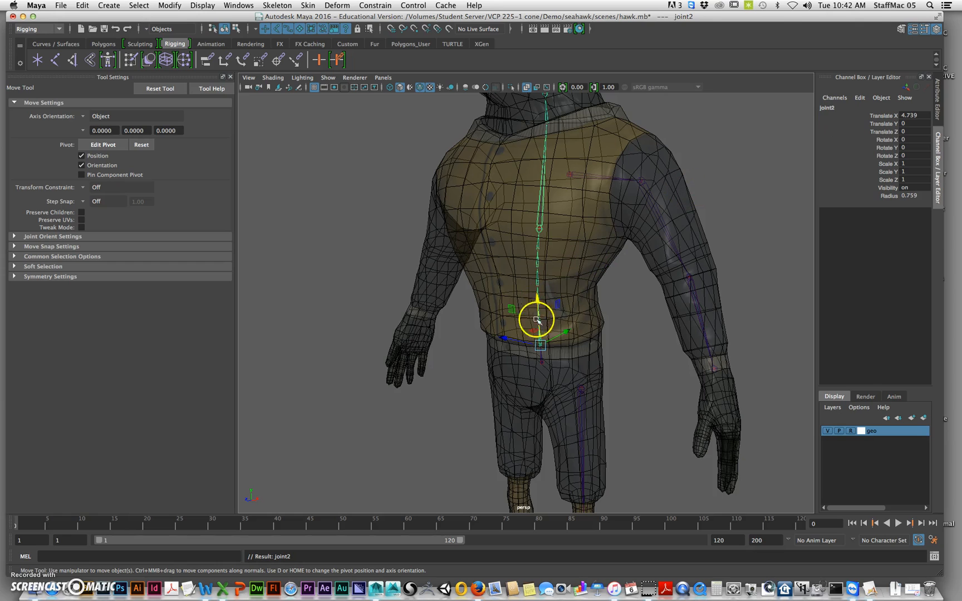
{"action": "key", "text": "Up"}
{"action": "double_click", "coordinate": [840, 107]}
{"action": "key", "text": "super+c"}
{"action": "key", "text": "Return"}
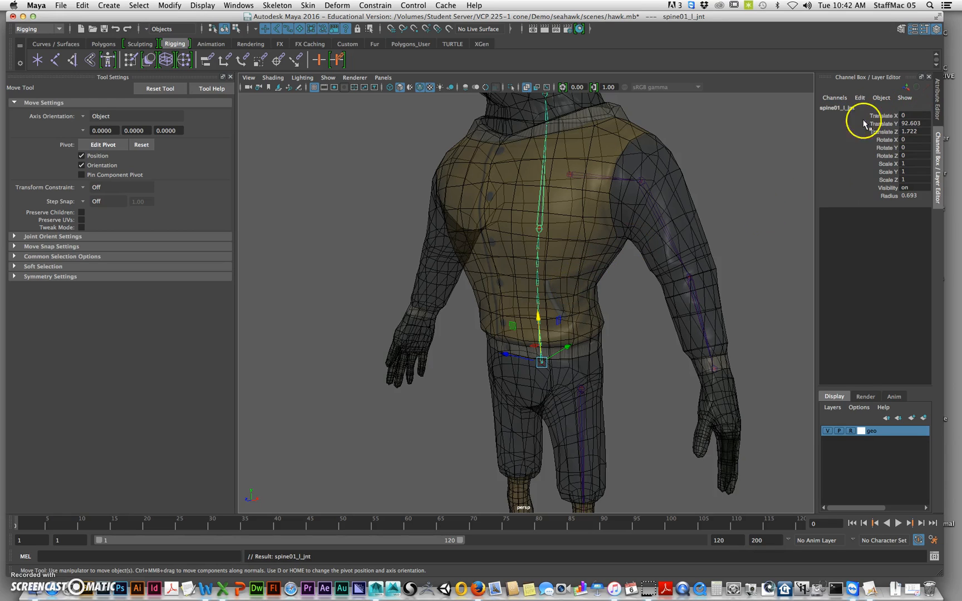
Paste the copied name onto the second spine joint and change it to spine02_l_jnt
{"action": "key", "text": "Down"}
{"action": "double_click", "coordinate": [832, 107]}
{"action": "key", "text": "super+v"}
{"action": "left_click", "coordinate": [837, 108]}
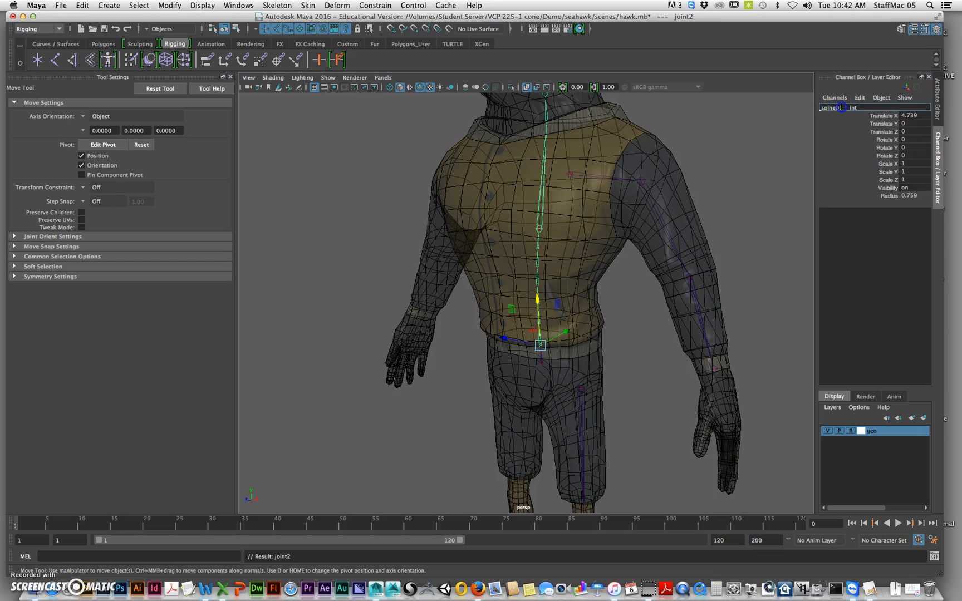
{"action": "key", "text": "BackSpace"}
{"action": "type", "text": "2"}
{"action": "key", "text": "Return"}
Select the third spine joint and rename it as spine03_l_jnt, reusing the copied name
{"action": "key", "text": "Down"}
{"action": "double_click", "coordinate": [834, 108]}
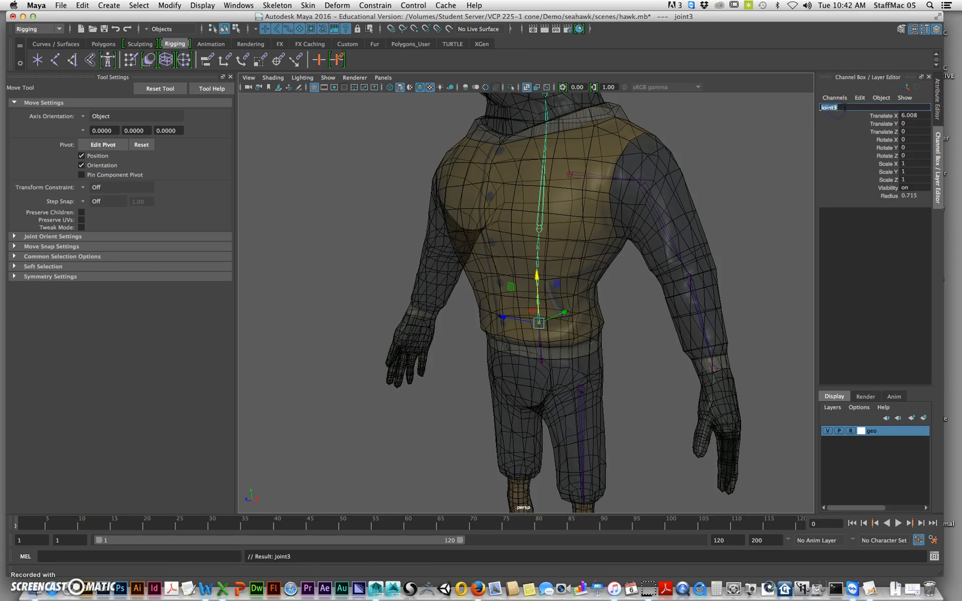
{"action": "key", "text": "super+v"}
{"action": "type", "text": "3"}
{"action": "key", "text": "Return"}
Select the fourth spine joint and rename it as spine04_l_jnt from the copied name
{"action": "key", "text": "Down"}
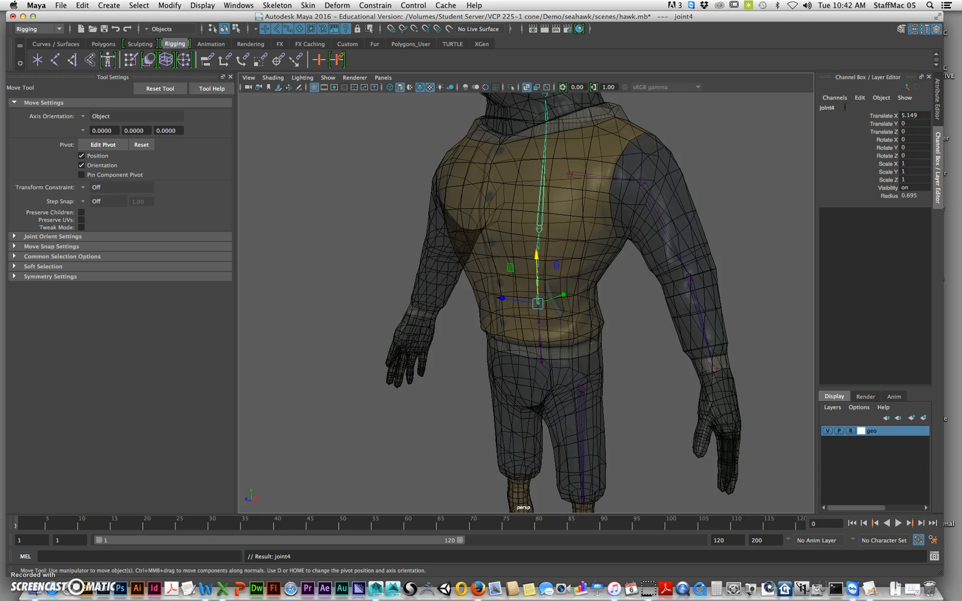
{"action": "left_click", "coordinate": [845, 106]}
{"action": "key", "text": "super+v"}
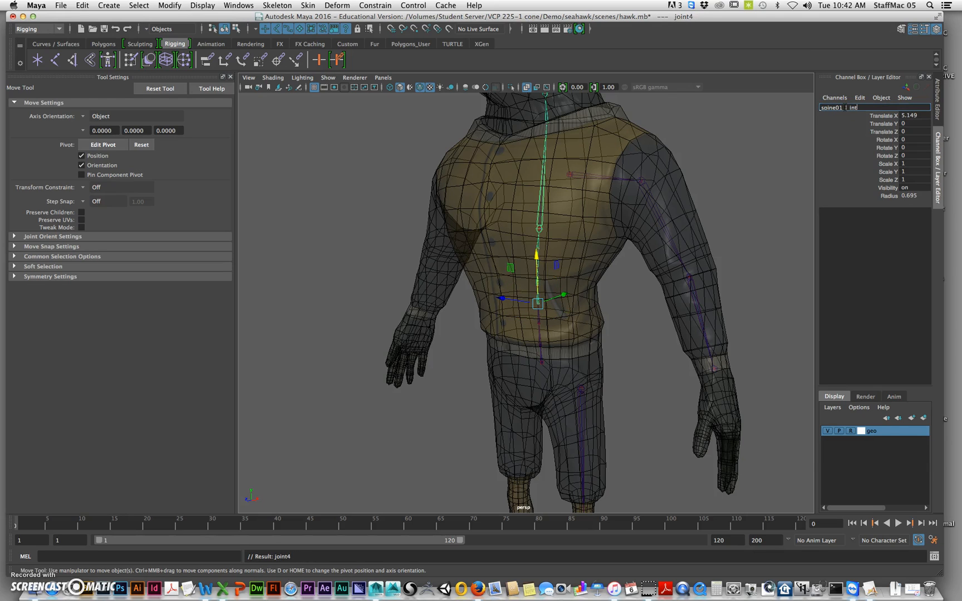
{"action": "left_click", "coordinate": [844, 106]}
{"action": "key", "text": "BackSpace"}
{"action": "type", "text": "4"}
{"action": "key", "text": "Return"}
Select the fifth spine joint and rename it as spine05_l_jnt from the copied name
{"action": "key", "text": "Down"}
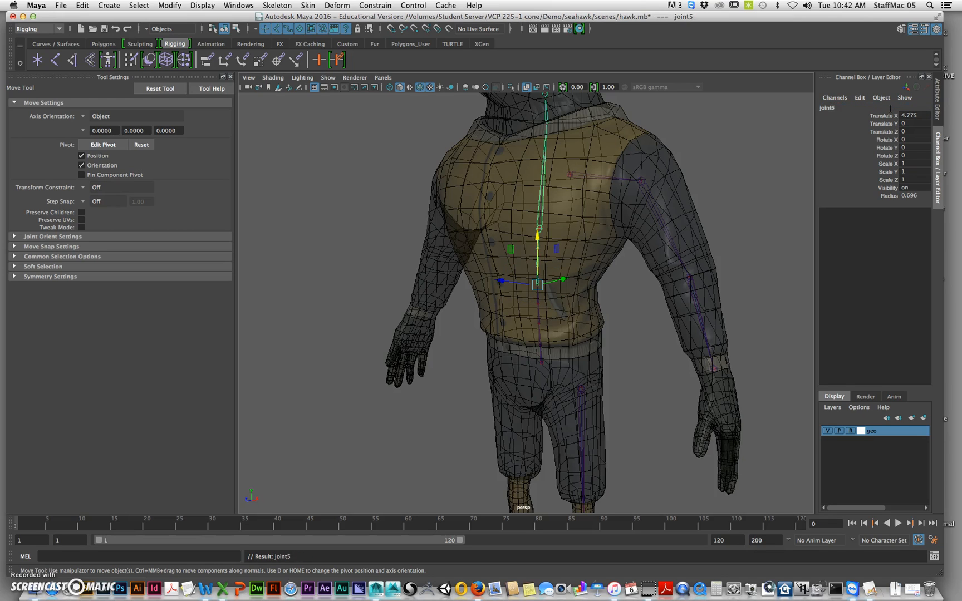
{"action": "left_click", "coordinate": [841, 107]}
{"action": "key", "text": "super+v"}
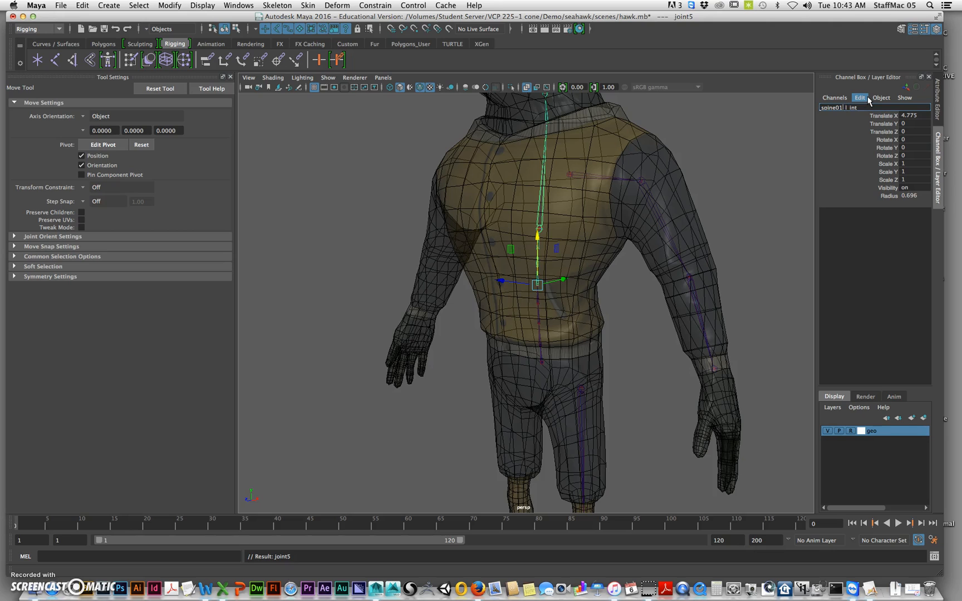
{"action": "type", "text": "5"}
{"action": "key", "text": "Return"}
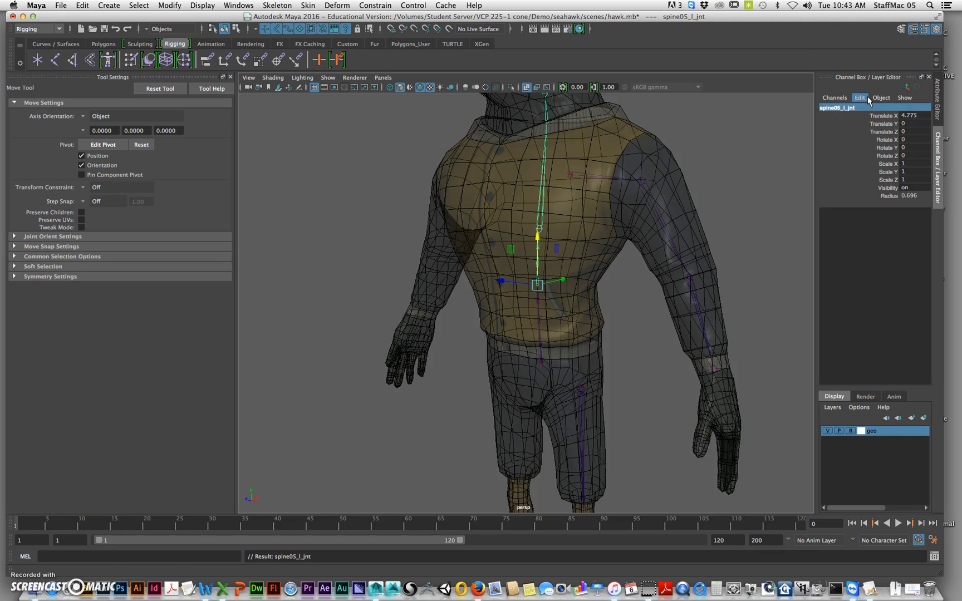
Rename the sixth spine joint from the copied name, continuing the spine numbering sequence
{"action": "key", "text": "Down"}
{"action": "left_click", "coordinate": [863, 106]}
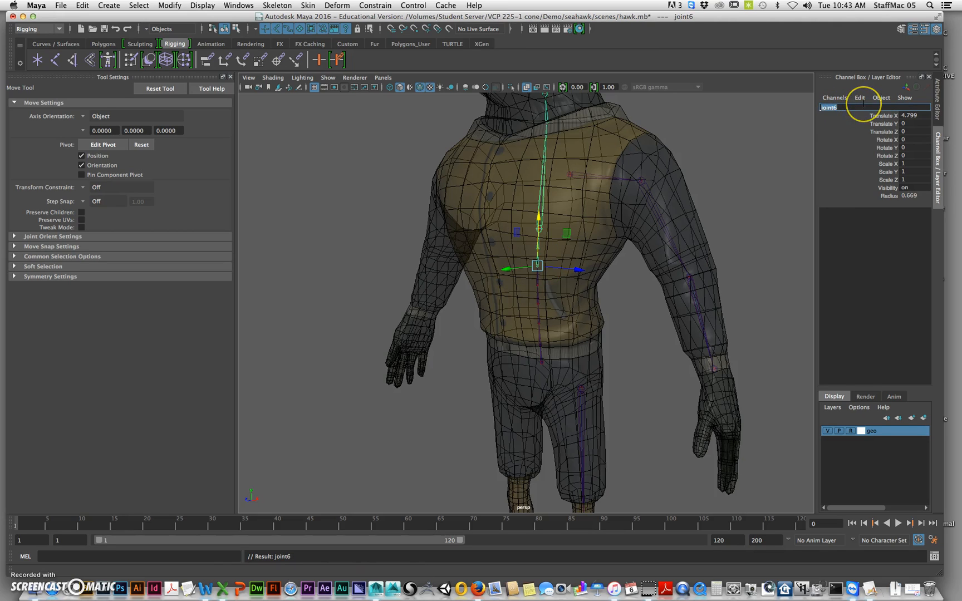
{"action": "key", "text": "super+v"}
{"action": "key", "text": "Return"}
Select the seventh spine joint and rename it as spine07_l_jnt
{"action": "left_click", "coordinate": [555, 255]}
{"action": "left_click", "coordinate": [833, 107]}
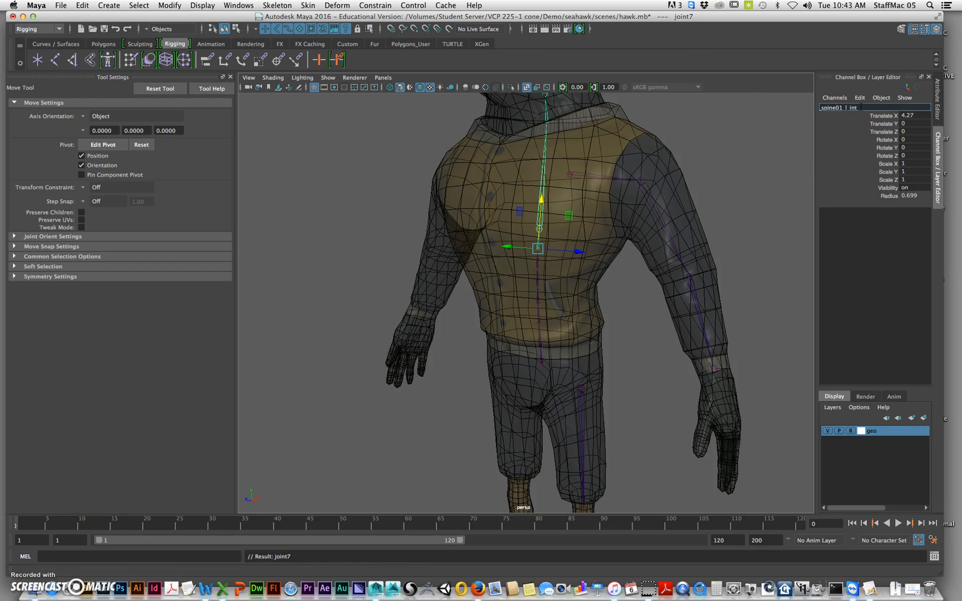
{"action": "type", "text": "spine07_l_jnt"}
{"action": "key", "text": "Return"}
Select the eighth spine joint in the chest and rename it as spine08_l_jnt
{"action": "key", "text": "Down"}
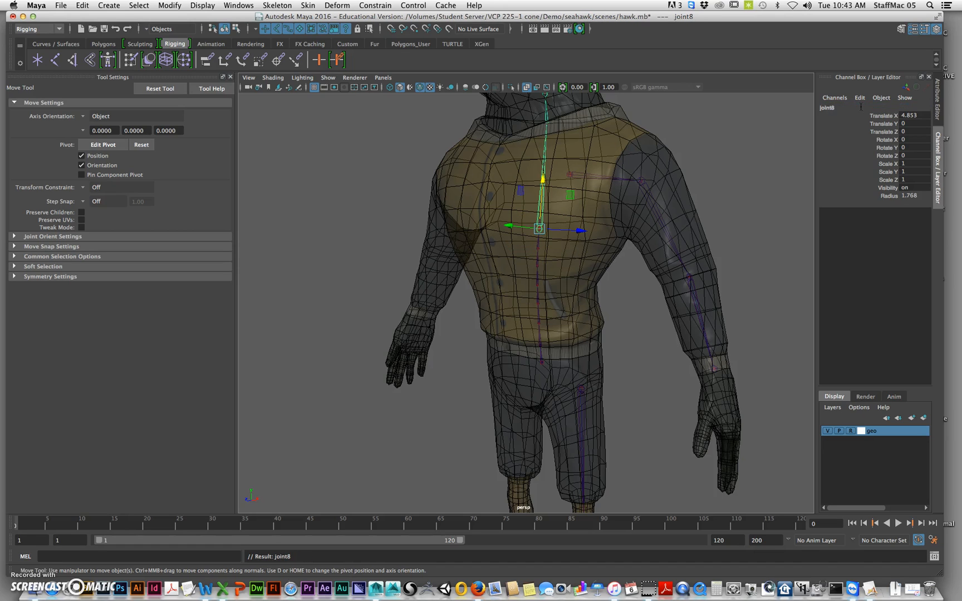
{"action": "left_click", "coordinate": [845, 108]}
{"action": "left_click_drag", "start_coordinate": [853, 108], "coordinate": [789, 108]}
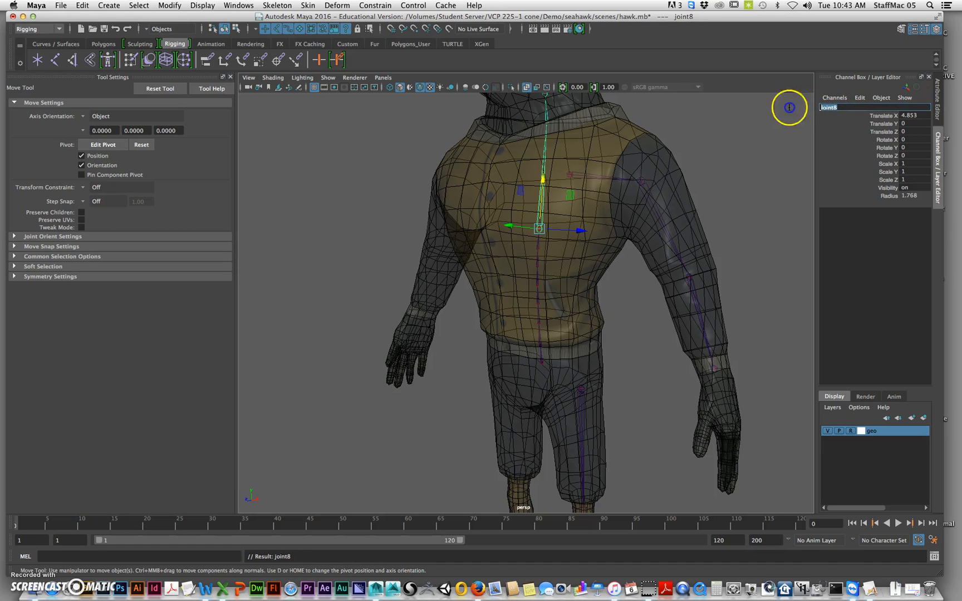
{"action": "left_click", "coordinate": [843, 106]}
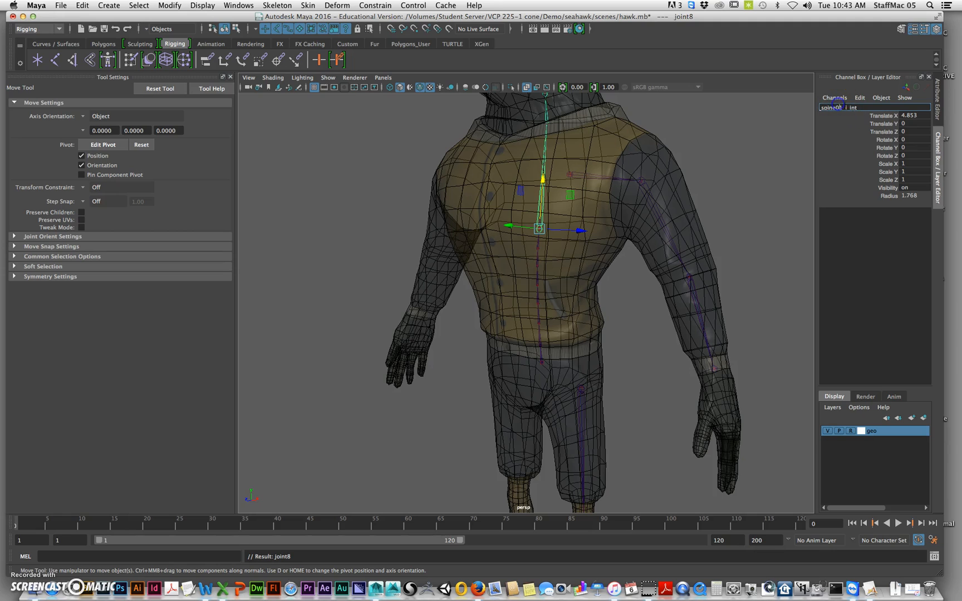
{"action": "key", "text": "BackSpace"}
{"action": "type", "text": "8"}
{"action": "key", "text": "Return"}
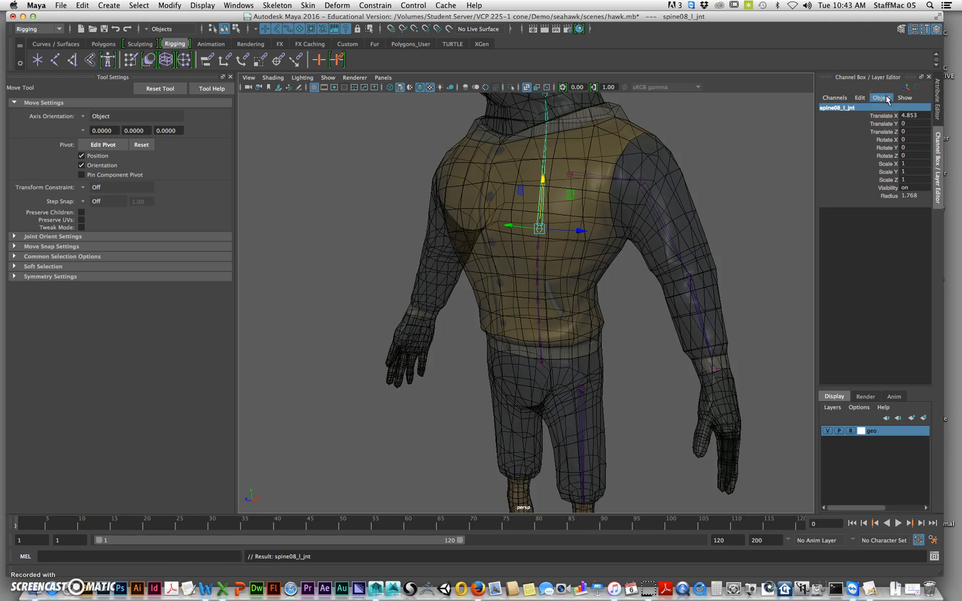
Select the joint at the neck and rename it as neck_l_jnt
{"action": "middle_click_drag", "start_coordinate": [568, 135], "coordinate": [563, 285], "text": "alt"}
{"action": "left_click", "coordinate": [545, 275]}
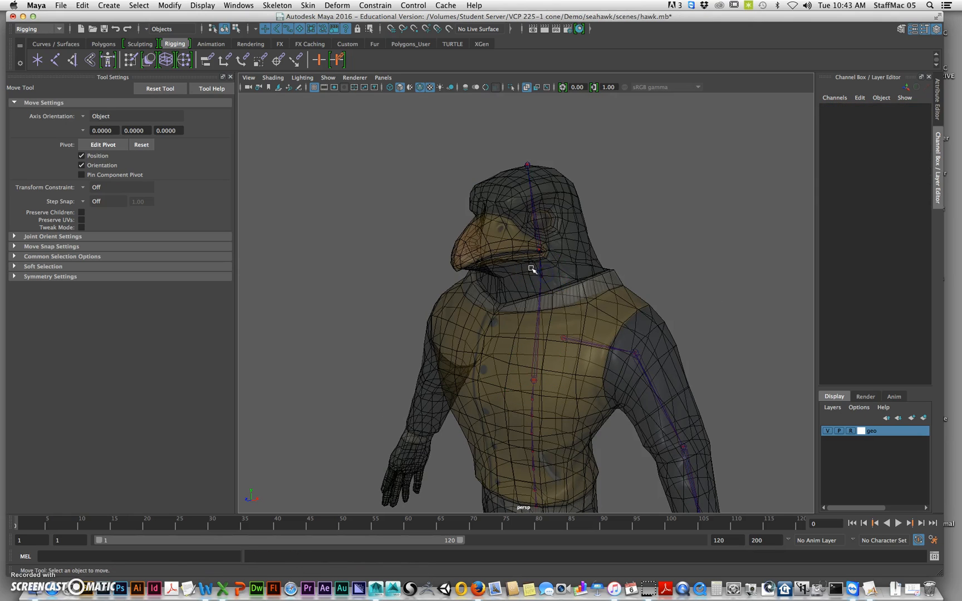
{"action": "double_click", "coordinate": [835, 106]}
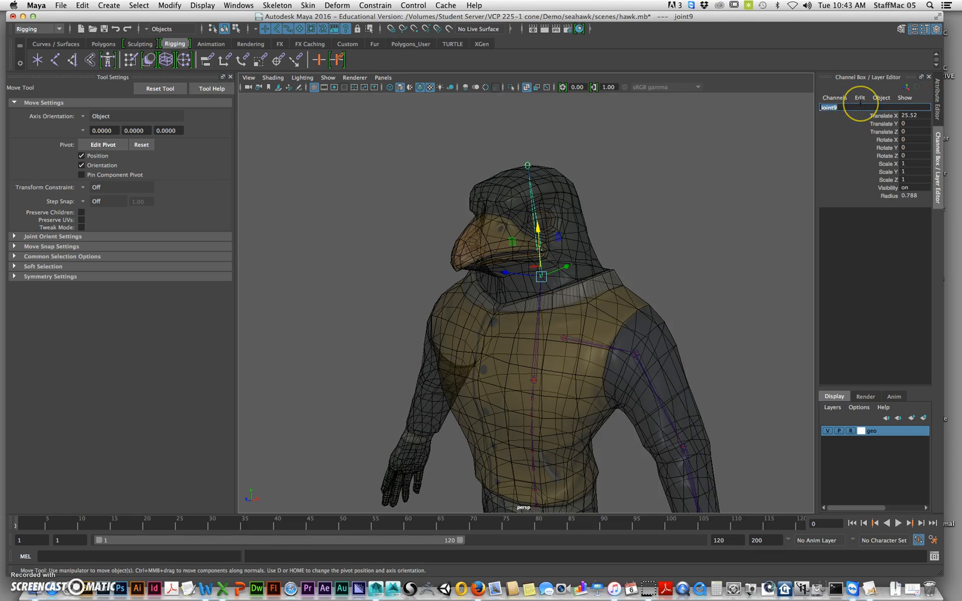
{"action": "type", "text": "neck_l_jnt"}
{"action": "key", "text": "Return"}
Select the joint above the neck and rename it as head_l_jnt
{"action": "key", "text": "Down"}
{"action": "double_click", "coordinate": [860, 106]}
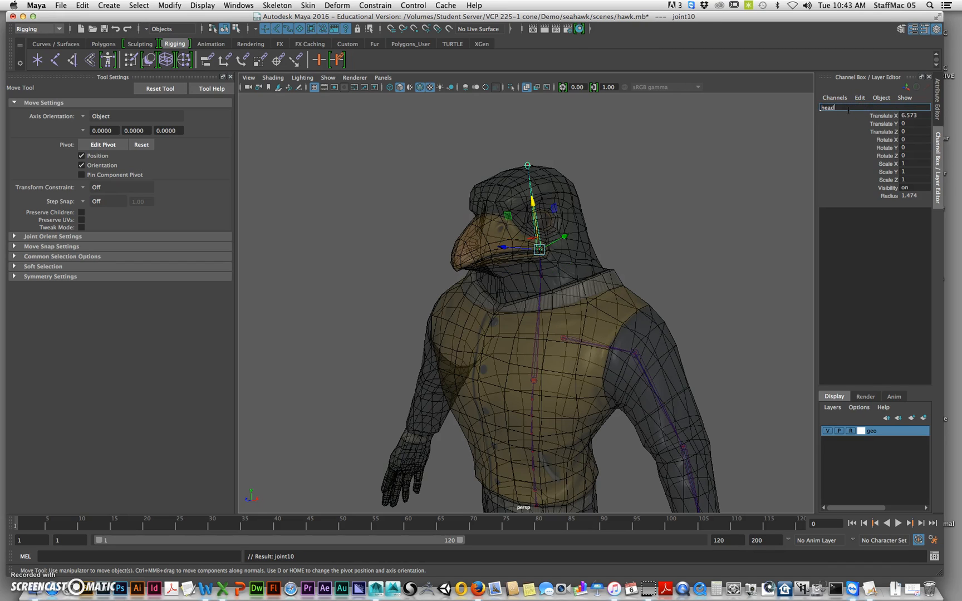
{"action": "type", "text": "head_l_jnt"}
{"action": "key", "text": "Return"}
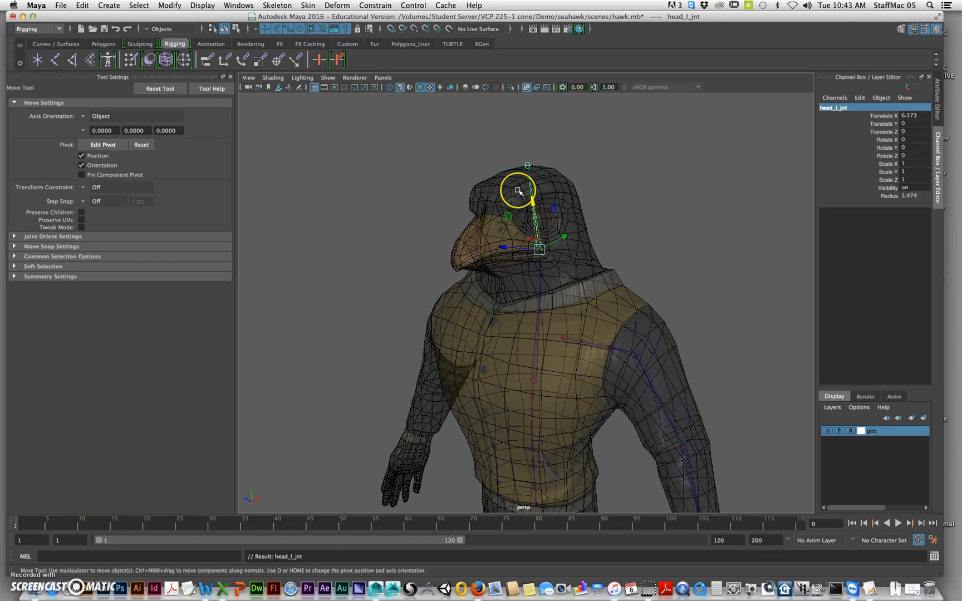
Select the last joint at the top of the head and rename it as head_l_end
{"action": "key", "text": "Down"}
{"action": "double_click", "coordinate": [831, 107]}
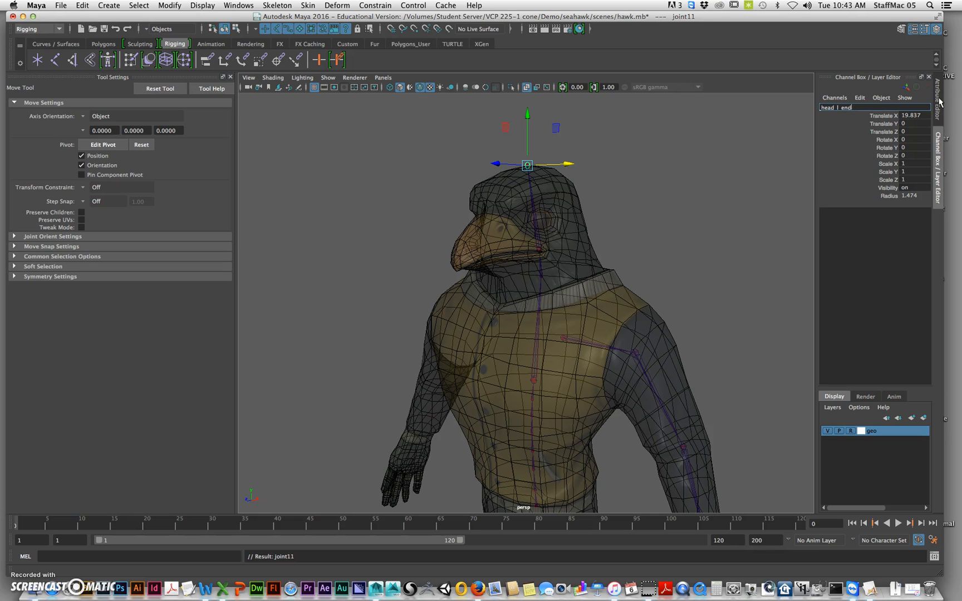
{"action": "key", "text": "Return"}
Examine the whole skeleton and the pelvis area between the spine chain and the left leg chain
{"action": "right_click_drag", "start_coordinate": [686, 324], "coordinate": [582, 334], "text": "alt"}
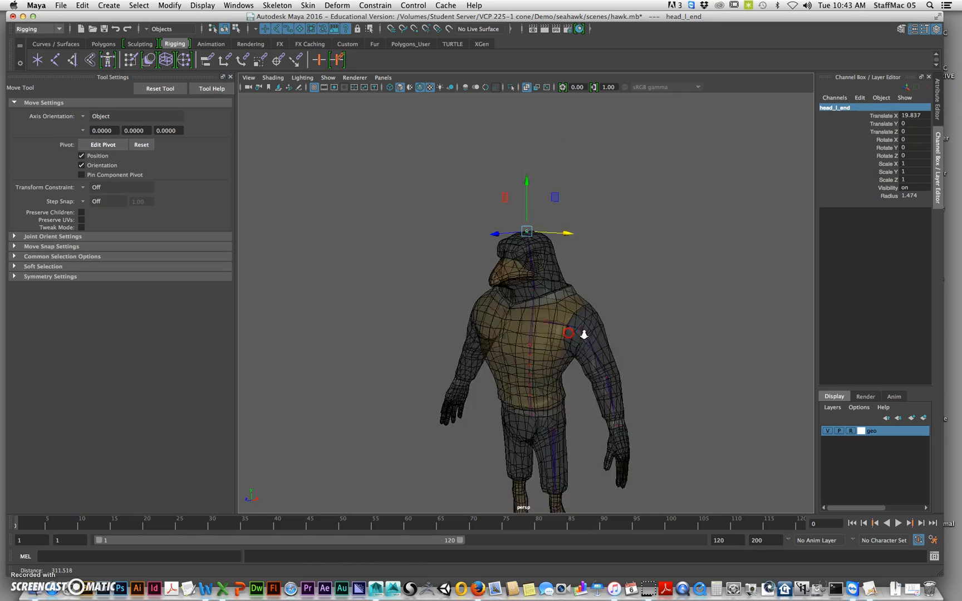
{"action": "middle_click_drag", "start_coordinate": [581, 334], "coordinate": [587, 223], "text": "alt"}
{"action": "left_click_drag", "start_coordinate": [622, 320], "coordinate": [558, 313], "text": "alt"}
{"action": "right_click_drag", "start_coordinate": [559, 313], "coordinate": [572, 318], "text": "alt"}
{"action": "left_click_drag", "start_coordinate": [564, 318], "coordinate": [596, 323], "text": "alt"}
{"action": "middle_click_drag", "start_coordinate": [530, 304], "coordinate": [546, 346], "text": "alt"}
{"action": "left_click_drag", "start_coordinate": [540, 323], "coordinate": [561, 326], "text": "alt"}
{"action": "right_click_drag", "start_coordinate": [563, 323], "coordinate": [586, 314], "text": "alt"}
{"action": "middle_click_drag", "start_coordinate": [611, 356], "coordinate": [594, 311], "text": "alt"}
{"action": "right_click_drag", "start_coordinate": [508, 326], "coordinate": [652, 323], "text": "alt"}
{"action": "left_click_drag", "start_coordinate": [646, 325], "coordinate": [612, 329], "text": "alt"}
{"action": "right_click_drag", "start_coordinate": [606, 328], "coordinate": [640, 325], "text": "alt"}
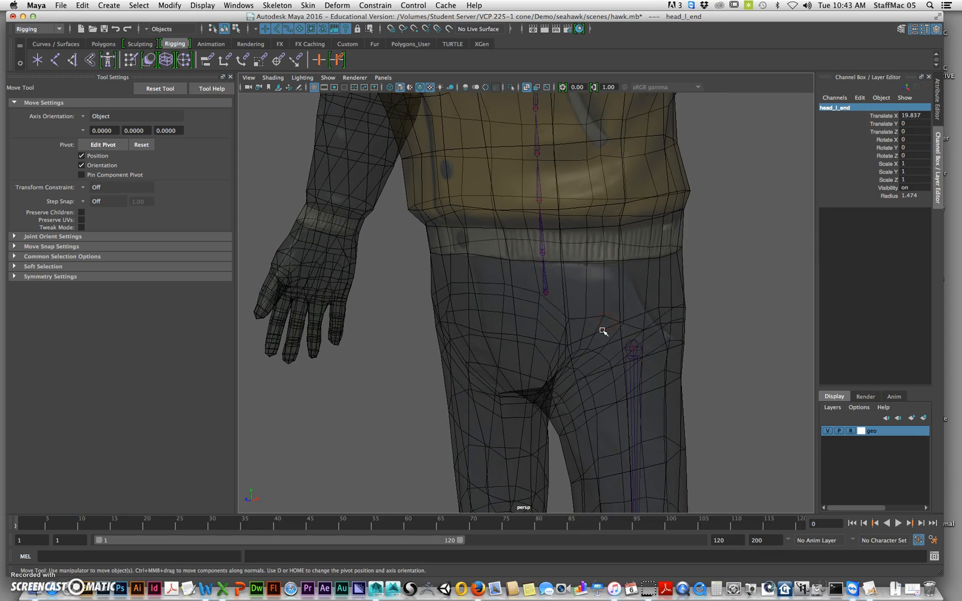
{"action": "left_click_drag", "start_coordinate": [572, 322], "coordinate": [551, 322], "text": "alt"}
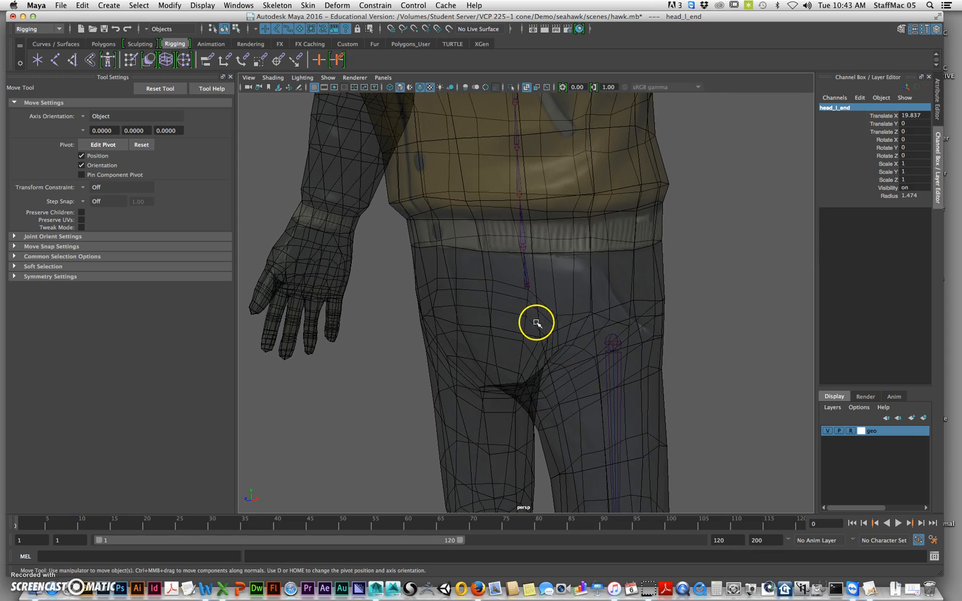
Examine the lowest spine joint and its position relative to the top joint of the left leg
{"action": "left_click", "coordinate": [529, 284]}
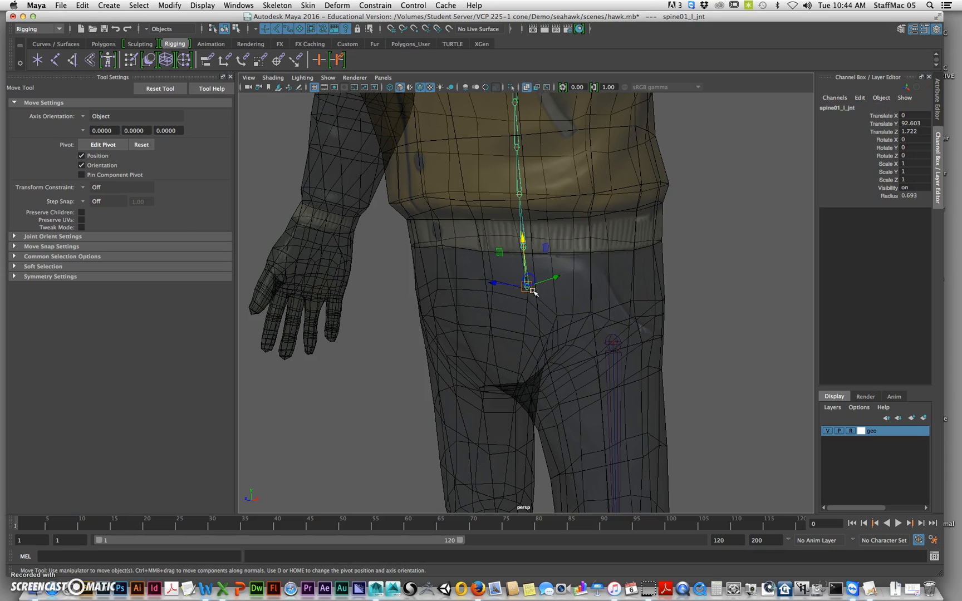
{"action": "middle_click_drag", "start_coordinate": [557, 291], "coordinate": [562, 270], "text": "alt"}
{"action": "left_click", "coordinate": [684, 238]}
{"action": "mouse_move", "coordinate": [668, 264]}
{"action": "left_mouse_down", "text": "alt"}
{"action": "mouse_move", "coordinate": [689, 261]}
{"action": "mouse_move", "coordinate": [662, 262]}
{"action": "left_mouse_up", "text": "alt"}
{"action": "right_click_drag", "start_coordinate": [699, 256], "coordinate": [573, 276], "text": "alt"}
{"action": "middle_click_drag", "start_coordinate": [572, 276], "coordinate": [566, 283], "text": "alt"}
{"action": "right_click_drag", "start_coordinate": [565, 282], "coordinate": [593, 275], "text": "alt"}
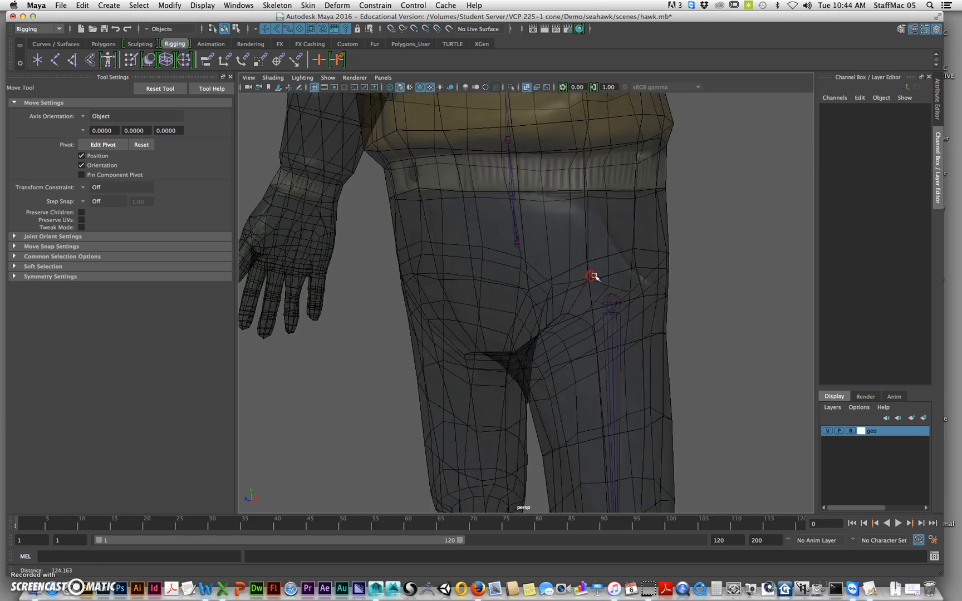
{"action": "middle_click_drag", "start_coordinate": [593, 275], "coordinate": [627, 275], "text": "alt"}
{"action": "left_click", "coordinate": [551, 238]}
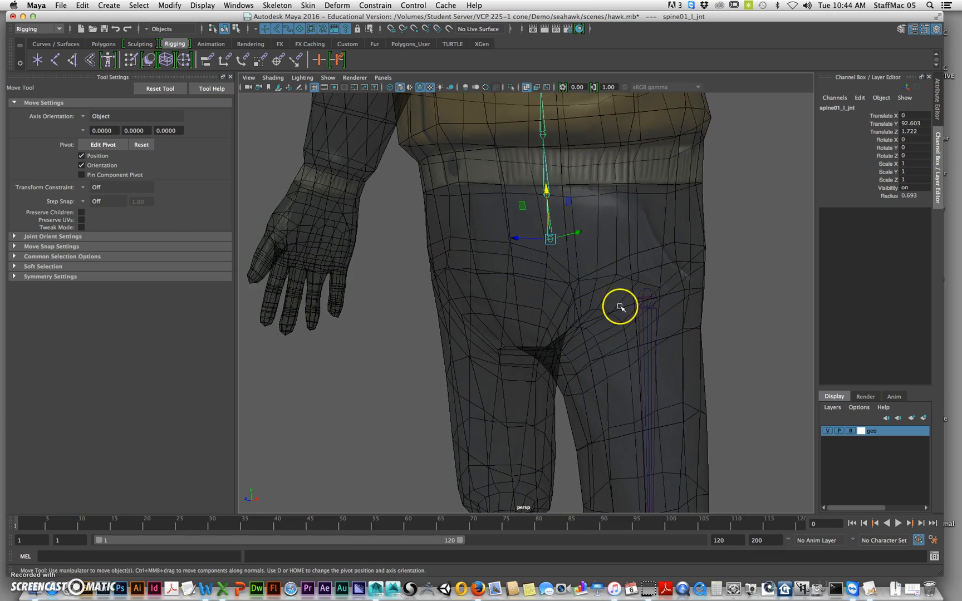
{"action": "left_click", "coordinate": [378, 311]}
Place a single joint snapped onto the lowest spine joint and name it root_jnt
{"action": "key", "text": "g"}
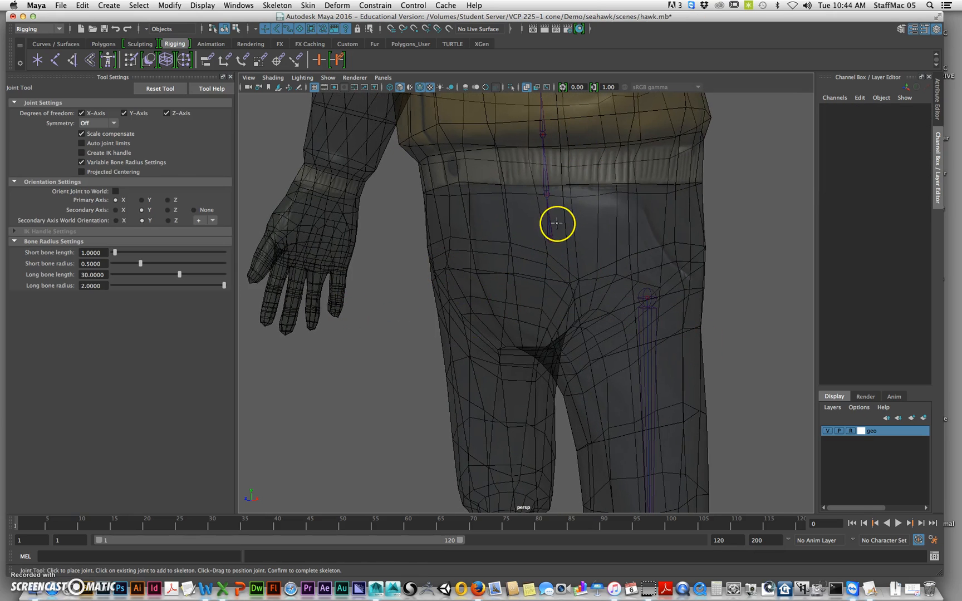
{"action": "key", "text": "v"}
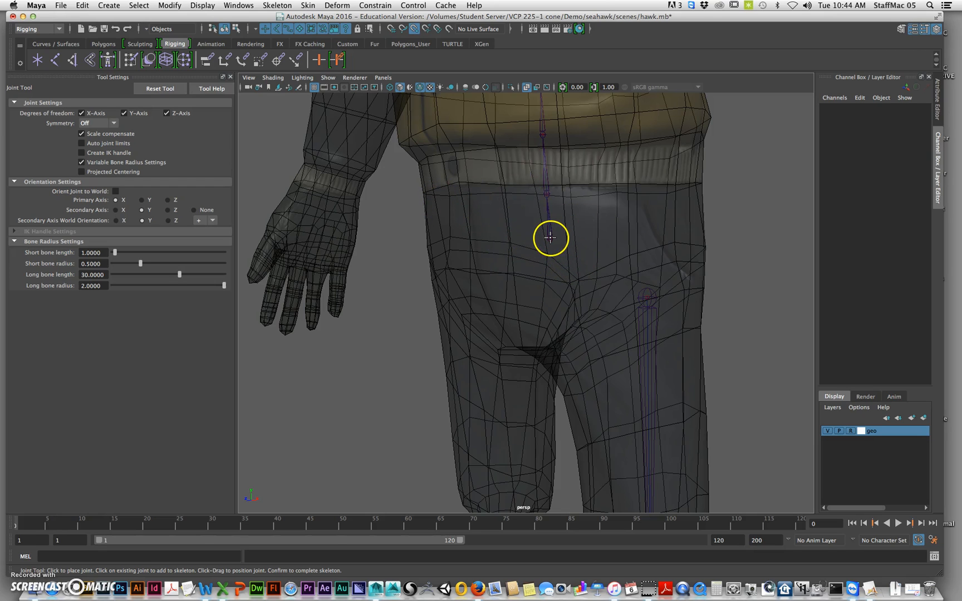
{"action": "left_click_drag", "start_coordinate": [550, 239], "coordinate": [558, 243]}
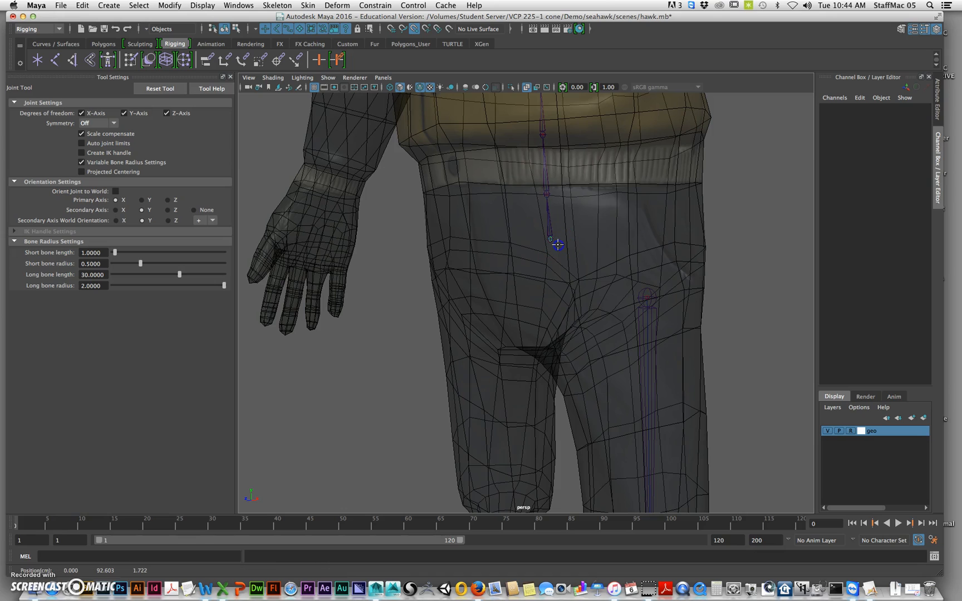
{"action": "key", "text": "Return"}
{"action": "left_click", "coordinate": [843, 106]}
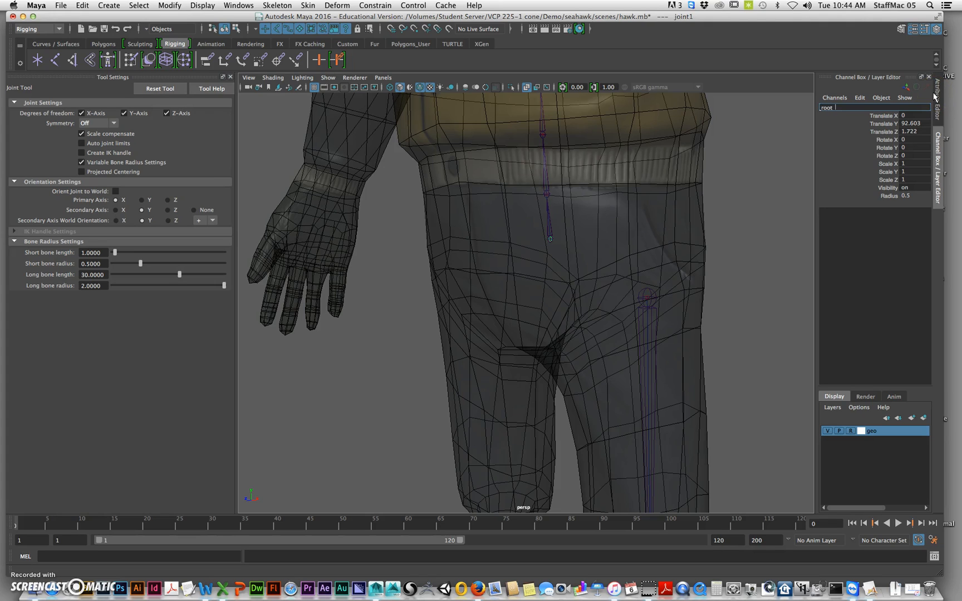
{"action": "type", "text": "root_jnt"}
{"action": "key", "text": "Return"}
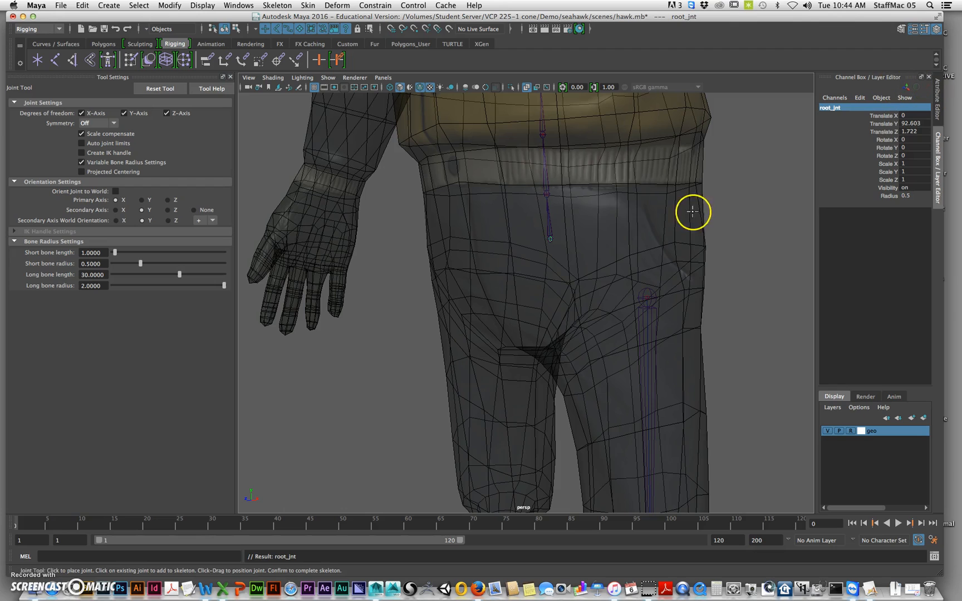
Select the lowest spine joint and replace _l_ with _c_ in the names of its whole hierarchy
{"action": "key", "text": "w"}
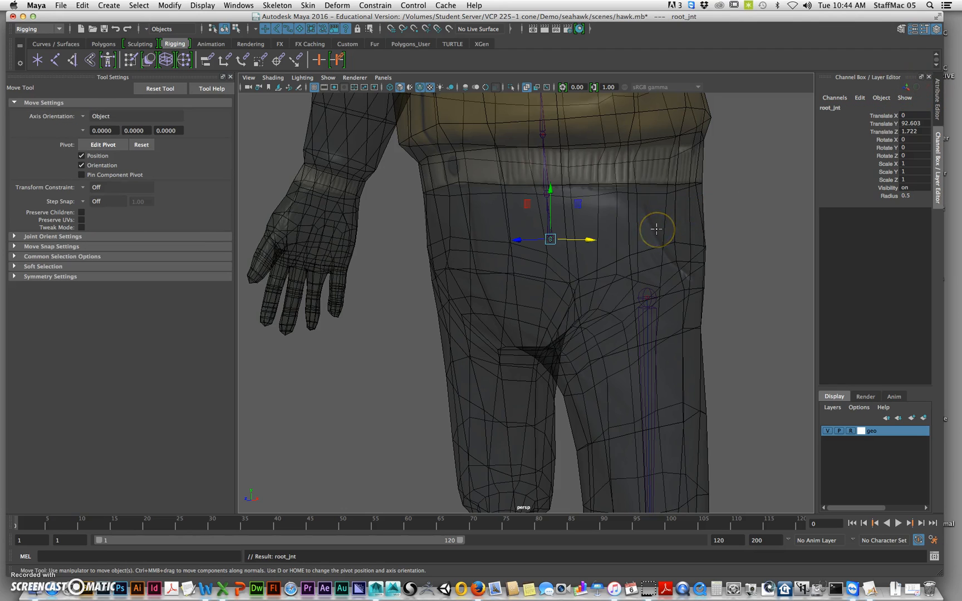
{"action": "left_click", "coordinate": [546, 176]}
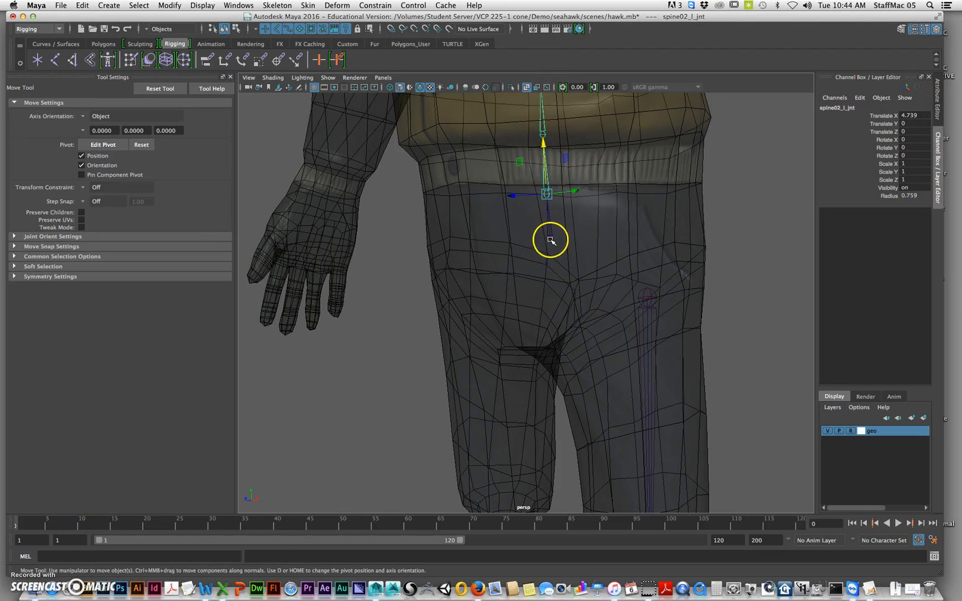
{"action": "left_click", "coordinate": [554, 218]}
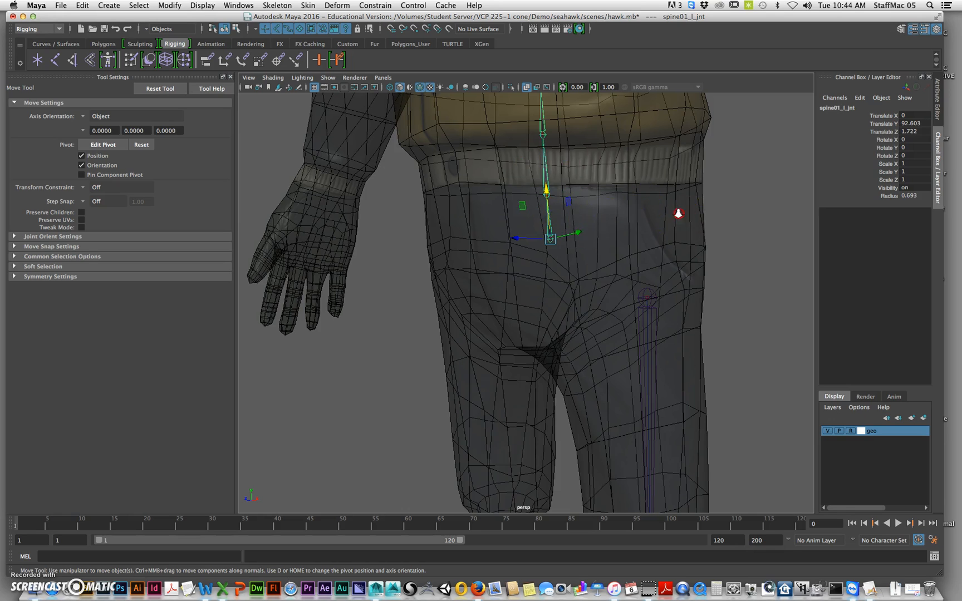
{"action": "scroll", "coordinate": [678, 213], "scroll_direction": "down", "scroll_amount": 5}
{"action": "left_click", "coordinate": [167, 6]}
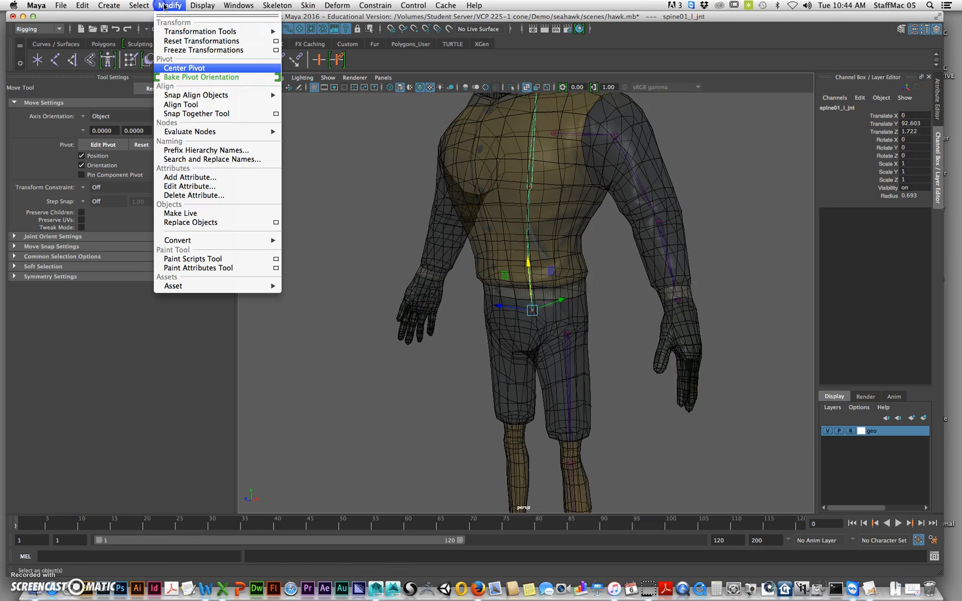
{"action": "left_click", "coordinate": [203, 159]}
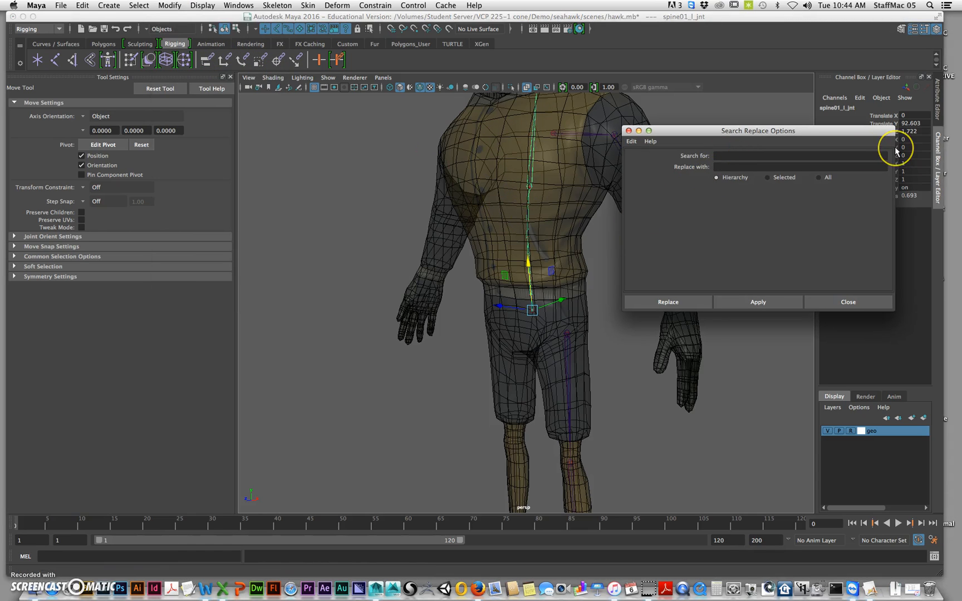
{"action": "left_click", "coordinate": [739, 166]}
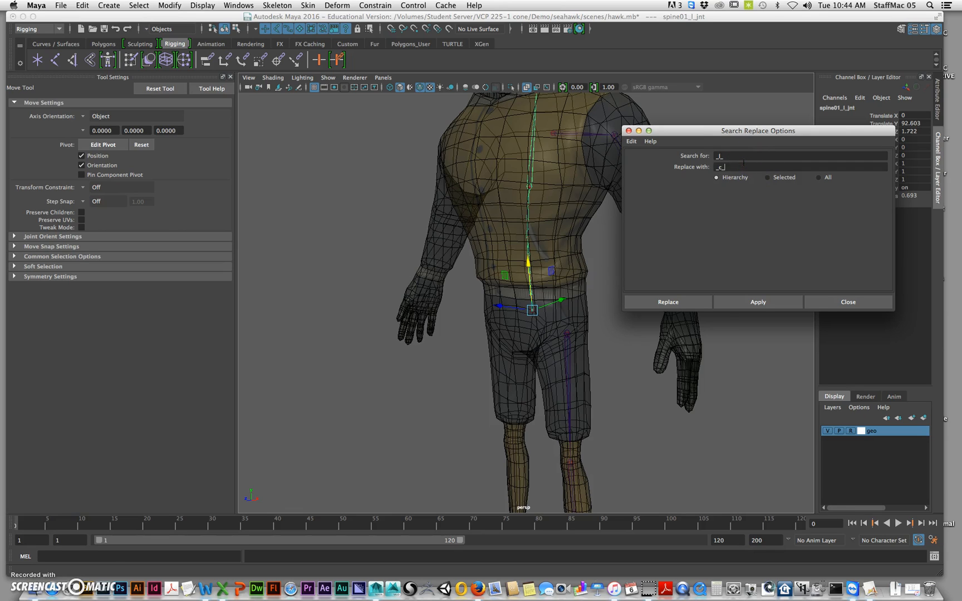
{"action": "left_click", "coordinate": [696, 301]}
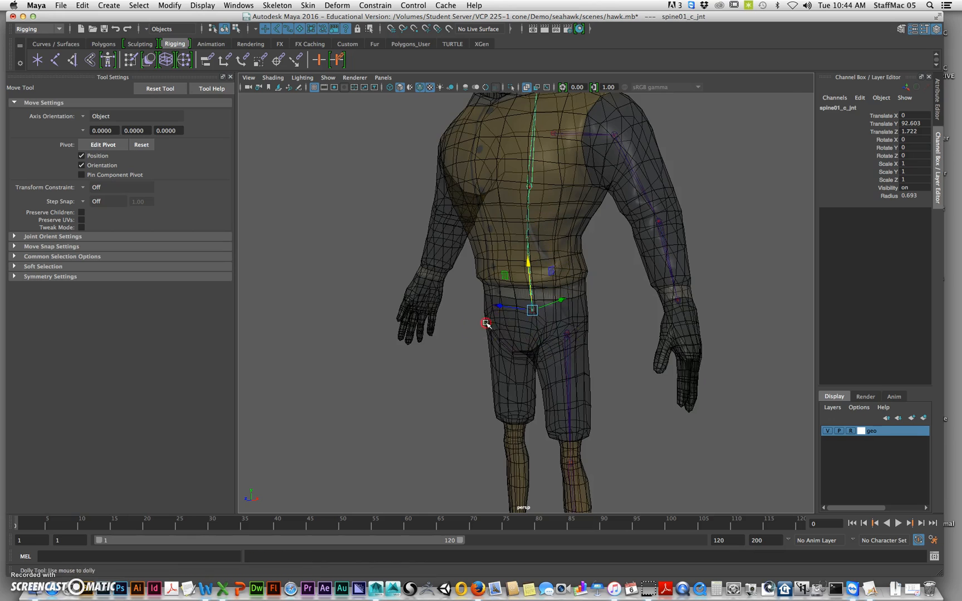
Place another single joint at the base of the spine, snapped to the lowest spine joint, and name it hipsOverride_jnt
{"action": "scroll", "coordinate": [490, 322], "scroll_direction": "up", "scroll_amount": 3}
{"action": "left_click", "coordinate": [643, 296]}
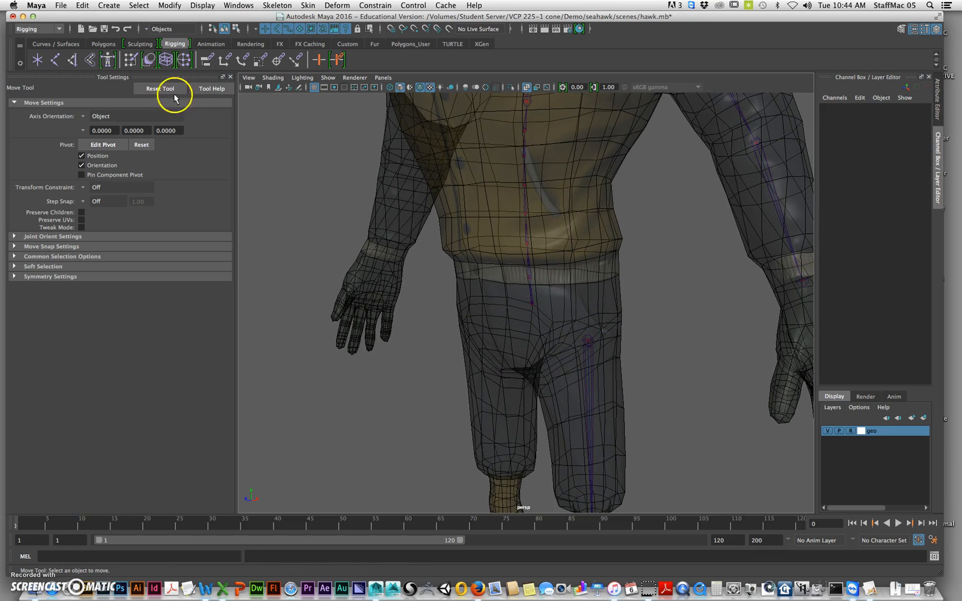
{"action": "key", "text": "y"}
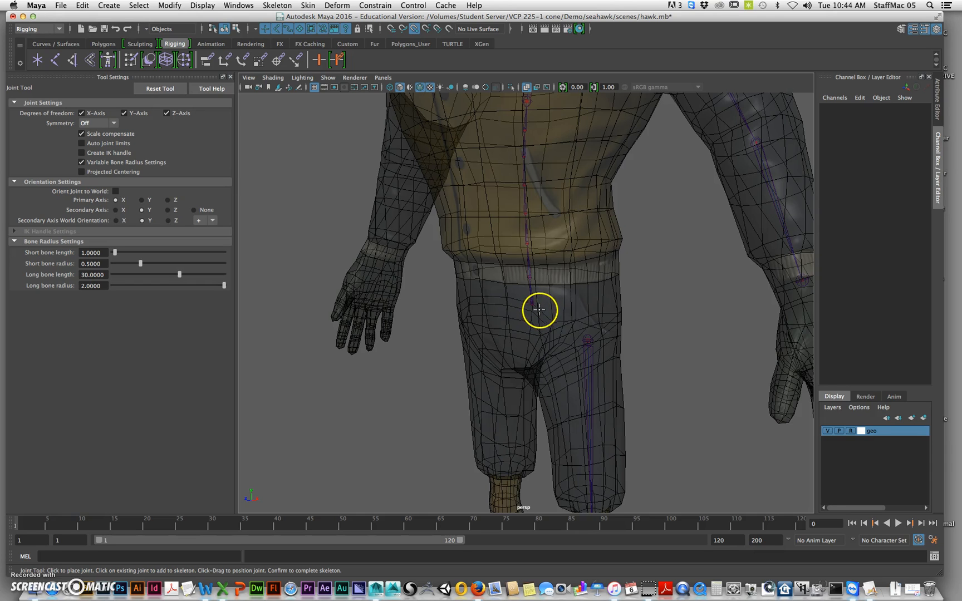
{"action": "left_click", "coordinate": [538, 306]}
{"action": "key", "text": "Return"}
{"action": "left_click_drag", "start_coordinate": [611, 337], "coordinate": [526, 346], "text": "alt"}
{"action": "left_click", "coordinate": [842, 108]}
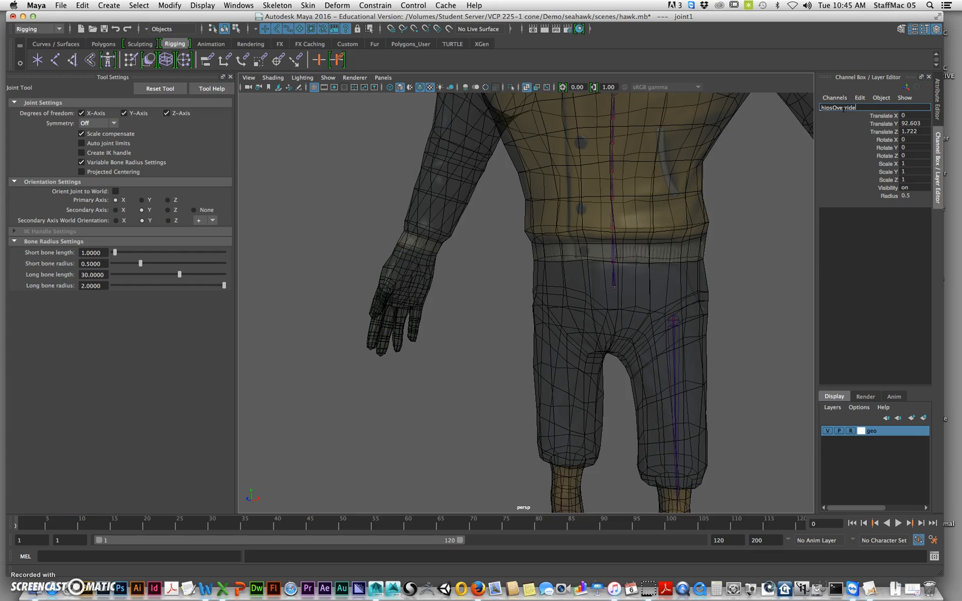
{"action": "type", "text": "hipsOverride_jnt"}
{"action": "key", "text": "Return"}
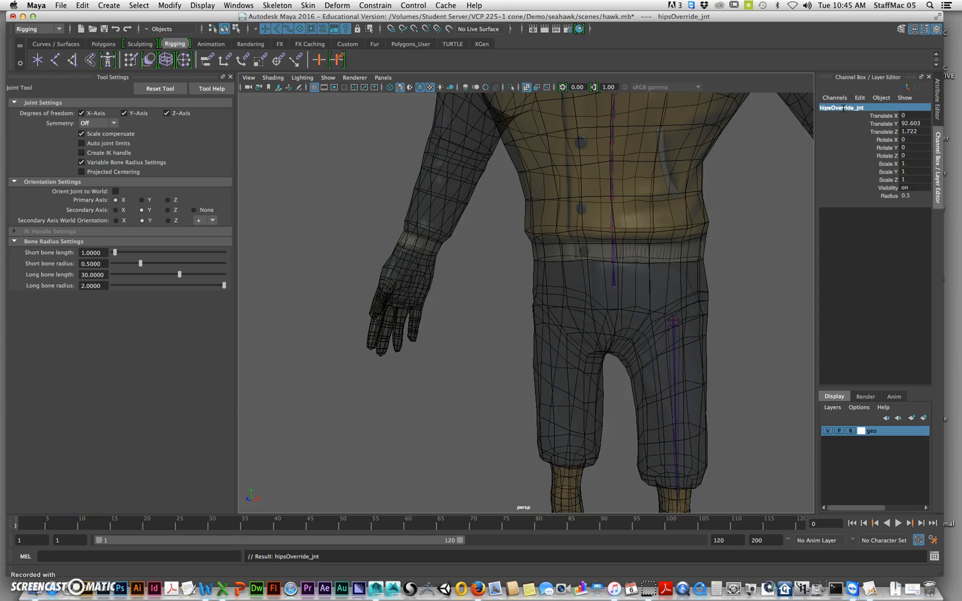
Examine the whole skeleton from the head and torso to the hips and legs
{"action": "middle_click_drag", "start_coordinate": [652, 234], "coordinate": [633, 266], "text": "alt"}
{"action": "right_click_drag", "start_coordinate": [633, 266], "coordinate": [541, 301], "text": "alt"}
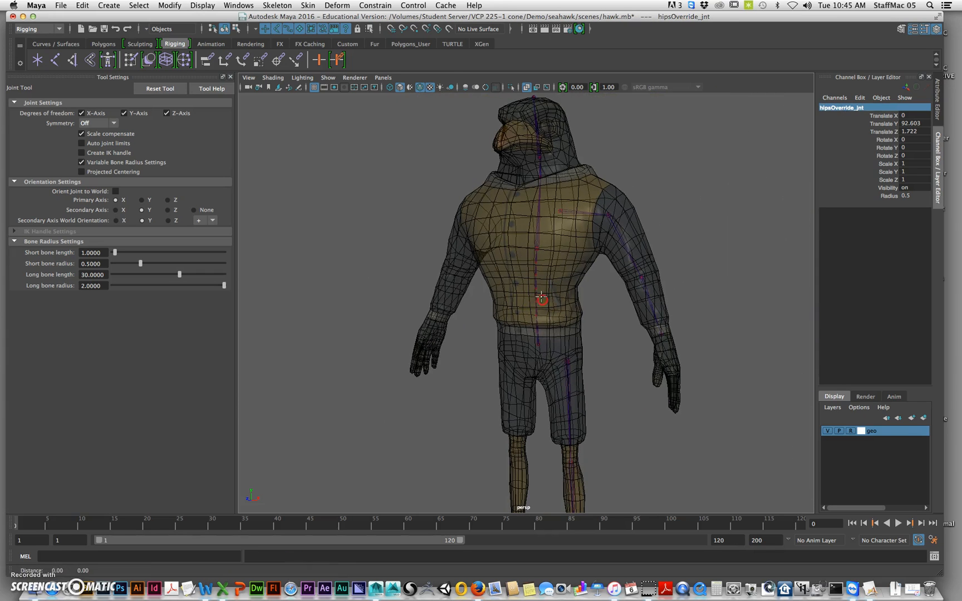
{"action": "right_click_drag", "start_coordinate": [597, 329], "coordinate": [595, 288], "text": "alt"}
{"action": "middle_click_drag", "start_coordinate": [594, 288], "coordinate": [612, 307], "text": "alt"}
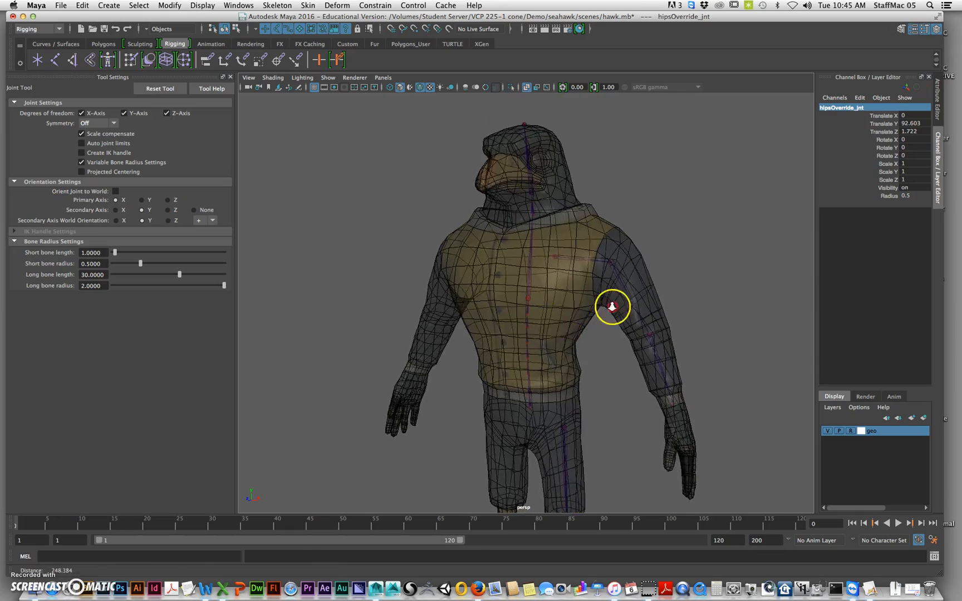
{"action": "right_click_drag", "start_coordinate": [612, 306], "coordinate": [591, 290], "text": "alt"}
{"action": "left_click_drag", "start_coordinate": [574, 257], "coordinate": [628, 279], "text": "alt"}
{"action": "key", "text": "w"}
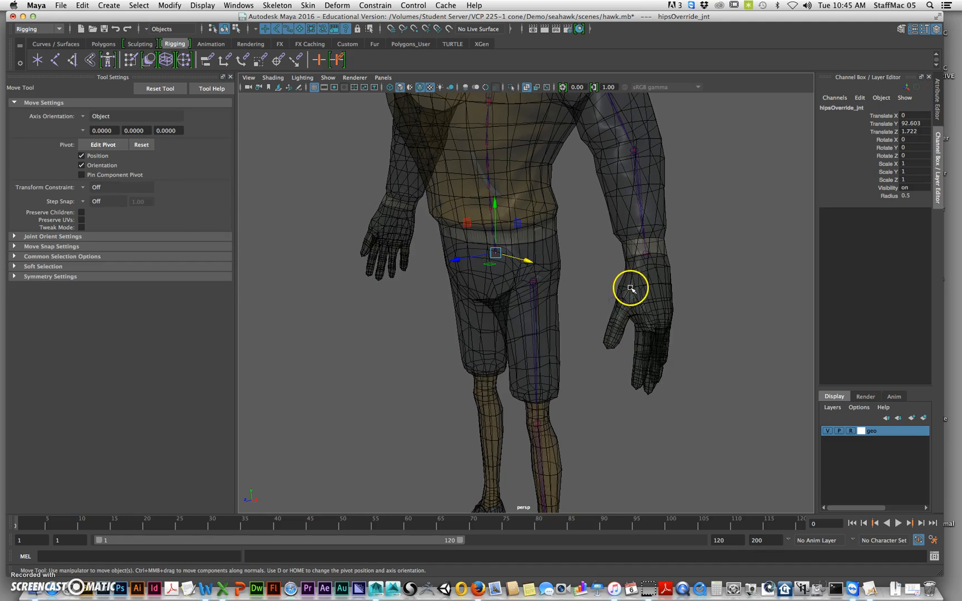
{"action": "left_click_drag", "start_coordinate": [643, 373], "coordinate": [584, 320], "text": "alt"}
Deselect the hips joint and examine the left hand and its fingers beyond the wrist joint
{"action": "left_click", "coordinate": [580, 303]}
{"action": "right_click_drag", "start_coordinate": [580, 306], "coordinate": [633, 303], "text": "alt"}
{"action": "middle_click_drag", "start_coordinate": [632, 303], "coordinate": [630, 279], "text": "alt"}
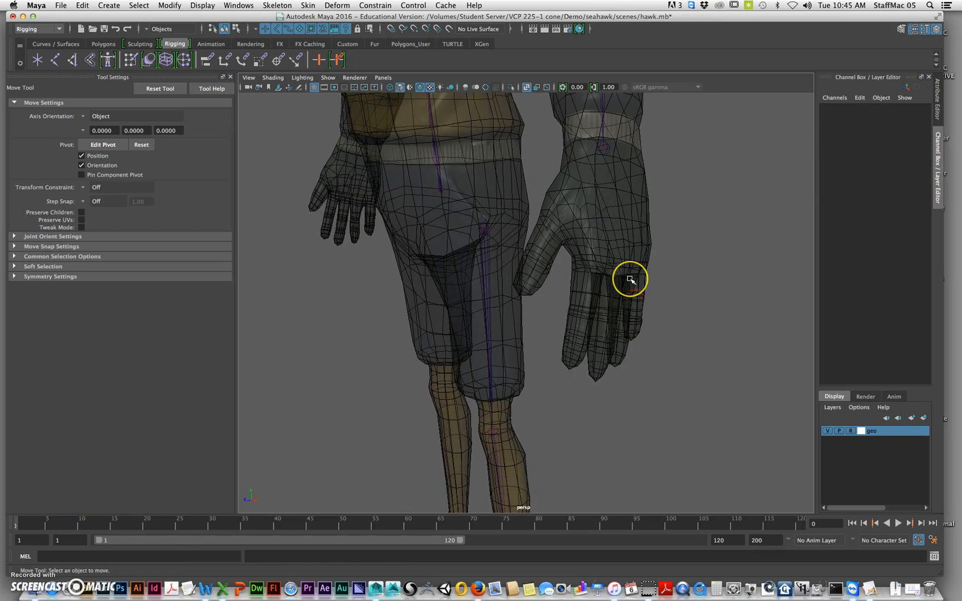
{"action": "mouse_move", "coordinate": [630, 279]}
{"action": "left_mouse_down", "text": "alt"}
{"action": "mouse_move", "coordinate": [600, 282]}
{"action": "mouse_move", "coordinate": [656, 292]}
{"action": "mouse_move", "coordinate": [645, 290]}
{"action": "left_mouse_up", "text": "alt"}
{"action": "middle_click_drag", "start_coordinate": [646, 290], "coordinate": [584, 288], "text": "alt"}
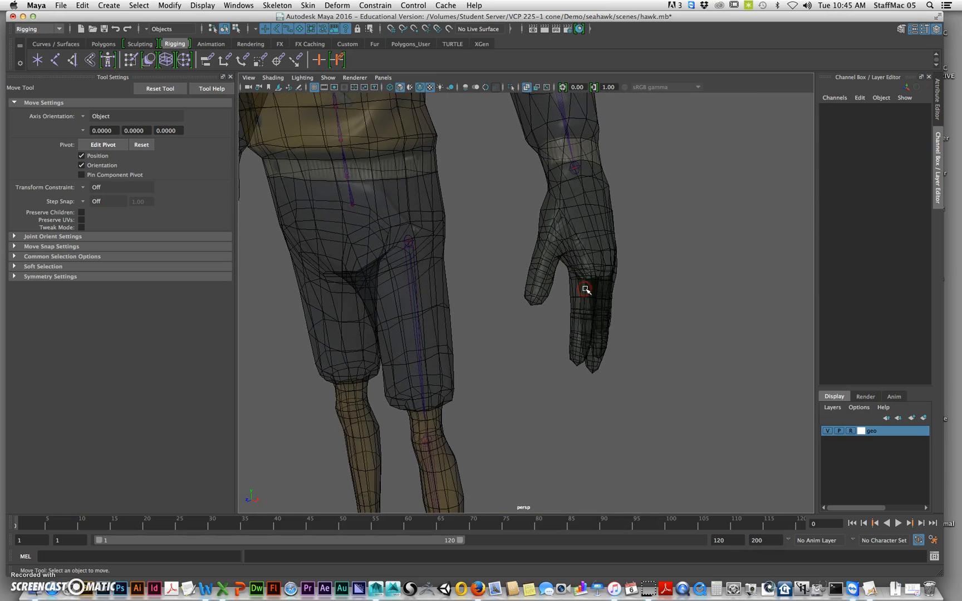
{"action": "left_click", "coordinate": [563, 217]}
{"action": "right_click_drag", "start_coordinate": [640, 282], "coordinate": [576, 303], "text": "alt"}
{"action": "middle_click_drag", "start_coordinate": [604, 334], "coordinate": [601, 225], "text": "alt"}
{"action": "left_click_drag", "start_coordinate": [601, 225], "coordinate": [643, 255], "text": "alt"}
{"action": "right_click_drag", "start_coordinate": [643, 255], "coordinate": [588, 294], "text": "alt"}
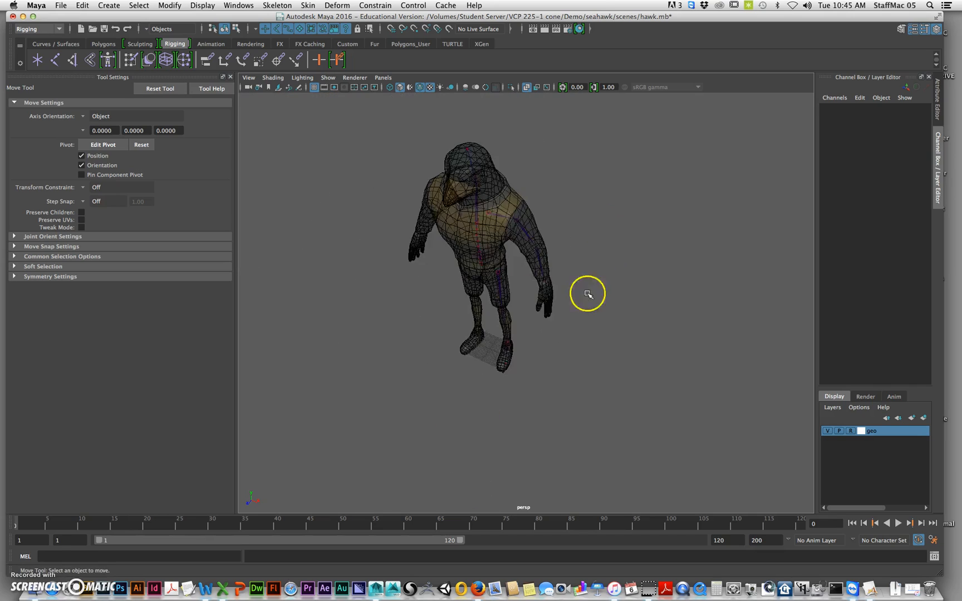
{"action": "middle_click_drag", "start_coordinate": [589, 294], "coordinate": [571, 269], "text": "alt"}
In the top view, create a straight grid-snapped chain of four joints spaced 1 unit apart beside the left hand
{"action": "key", "text": "space"}
{"action": "middle_click_drag", "start_coordinate": [413, 256], "coordinate": [440, 185], "text": "alt"}
{"action": "right_click_drag", "start_coordinate": [440, 185], "coordinate": [334, 251], "text": "alt"}
{"action": "middle_click_drag", "start_coordinate": [465, 270], "coordinate": [297, 245], "text": "alt"}
{"action": "right_click_drag", "start_coordinate": [314, 228], "coordinate": [570, 234], "text": "alt"}
{"action": "middle_click_drag", "start_coordinate": [412, 145], "coordinate": [390, 206], "text": "alt"}
{"action": "left_click", "coordinate": [55, 58]}
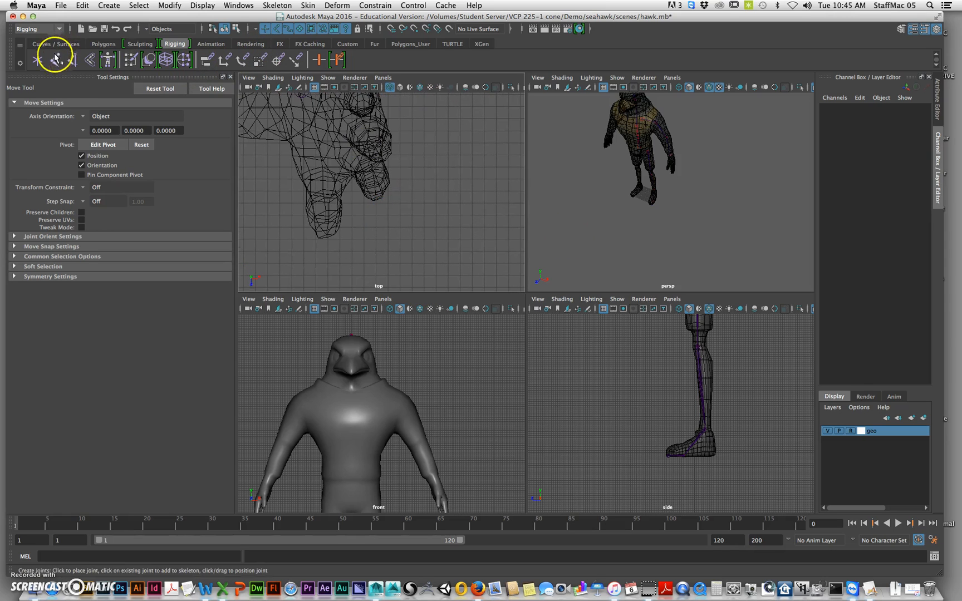
{"action": "left_click", "coordinate": [389, 240]}
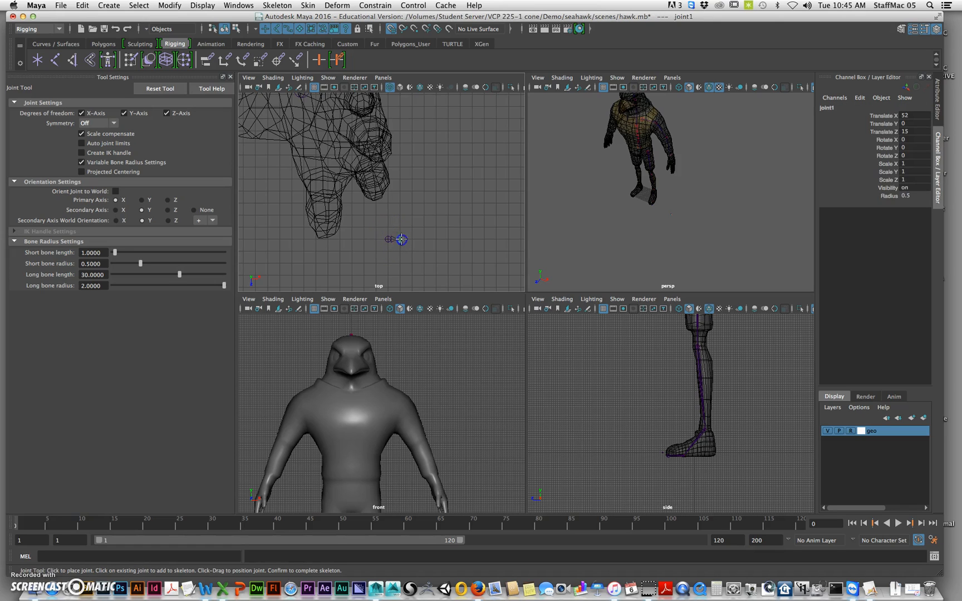
{"action": "left_click", "coordinate": [424, 239]}
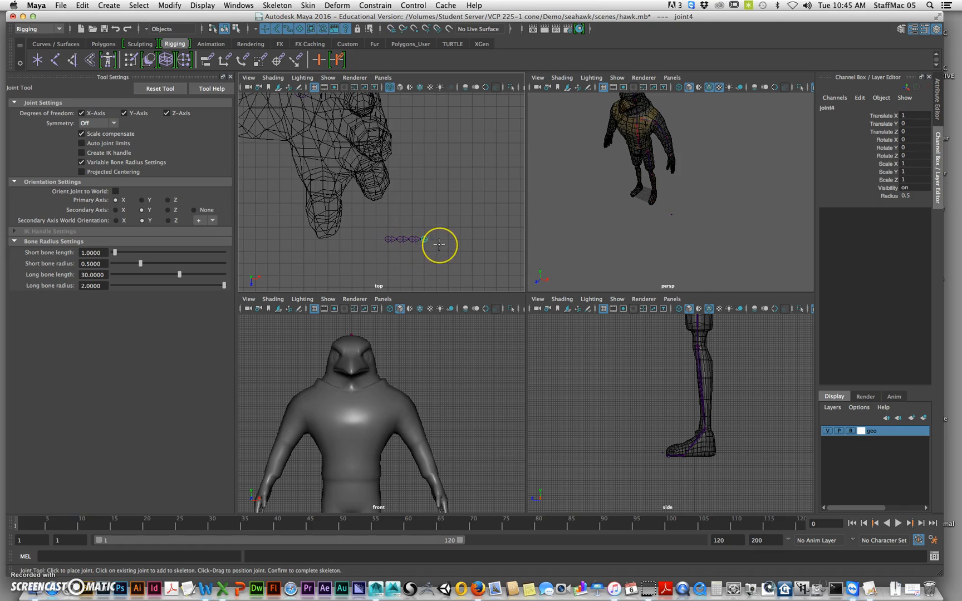
{"action": "key", "text": "Return"}
Move the new joint chain up from the floor to the left hand in the front view
{"action": "middle_click_drag", "start_coordinate": [673, 260], "coordinate": [667, 267], "text": "alt"}
{"action": "left_click_drag", "start_coordinate": [667, 268], "coordinate": [603, 225], "text": "alt"}
{"action": "right_click_drag", "start_coordinate": [604, 226], "coordinate": [607, 278], "text": "alt"}
{"action": "middle_click_drag", "start_coordinate": [434, 421], "coordinate": [410, 301], "text": "alt"}
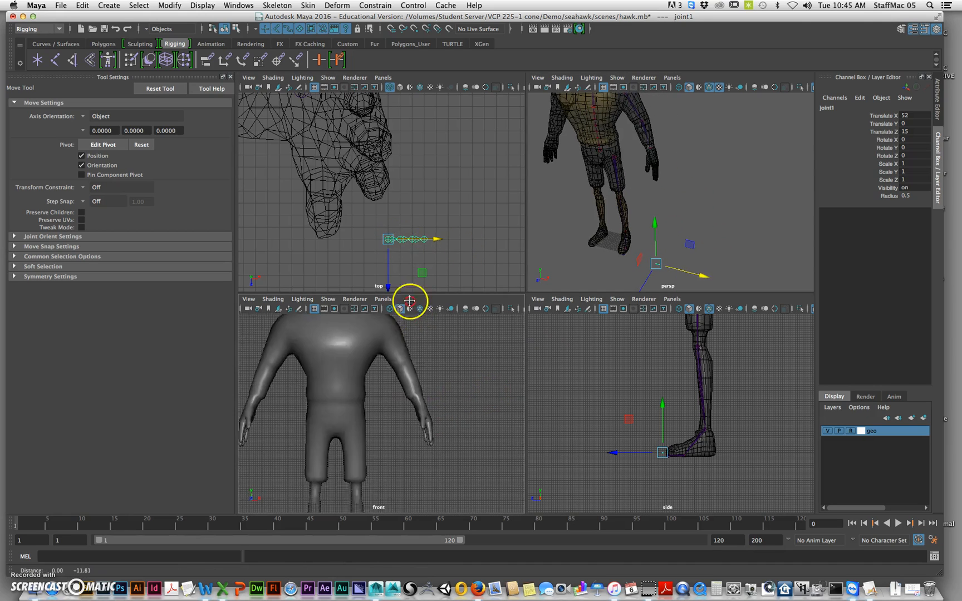
{"action": "middle_click_drag", "start_coordinate": [432, 462], "coordinate": [405, 368], "text": "alt"}
{"action": "left_click_drag", "start_coordinate": [419, 449], "coordinate": [457, 341]}
{"action": "middle_click_drag", "start_coordinate": [457, 341], "coordinate": [452, 370], "text": "alt"}
{"action": "scroll", "coordinate": [452, 370], "scroll_direction": "up", "scroll_amount": 1}
{"action": "left_click_drag", "start_coordinate": [425, 369], "coordinate": [456, 316]}
{"action": "key", "text": "f"}
Position the chain's first joint at the base knuckle of the left index finger, using the side and perspective views
{"action": "right_click_drag", "start_coordinate": [669, 384], "coordinate": [752, 412], "text": "alt"}
{"action": "middle_click_drag", "start_coordinate": [628, 382], "coordinate": [666, 379], "text": "alt"}
{"action": "left_click_drag", "start_coordinate": [565, 340], "coordinate": [613, 345]}
{"action": "key", "text": "space"}
{"action": "key", "text": "f"}
{"action": "right_click_drag", "start_coordinate": [624, 299], "coordinate": [418, 320], "text": "alt"}
{"action": "left_click_drag", "start_coordinate": [585, 315], "coordinate": [500, 324], "text": "alt"}
{"action": "middle_click_drag", "start_coordinate": [501, 324], "coordinate": [543, 269], "text": "alt"}
{"action": "left_click_drag", "start_coordinate": [544, 269], "coordinate": [565, 259], "text": "alt"}
{"action": "right_click_drag", "start_coordinate": [478, 287], "coordinate": [398, 298], "text": "alt"}
{"action": "left_click_drag", "start_coordinate": [529, 279], "coordinate": [504, 286], "text": "alt"}
Rotate the finger chain to point down along the left index finger
{"action": "key", "text": "e"}
{"action": "mouse_move", "coordinate": [547, 320]}
{"action": "left_mouse_down", "text": "alt"}
{"action": "mouse_move", "coordinate": [519, 305]}
{"action": "mouse_move", "coordinate": [562, 292]}
{"action": "mouse_move", "coordinate": [546, 323]}
{"action": "left_mouse_up", "text": "alt"}
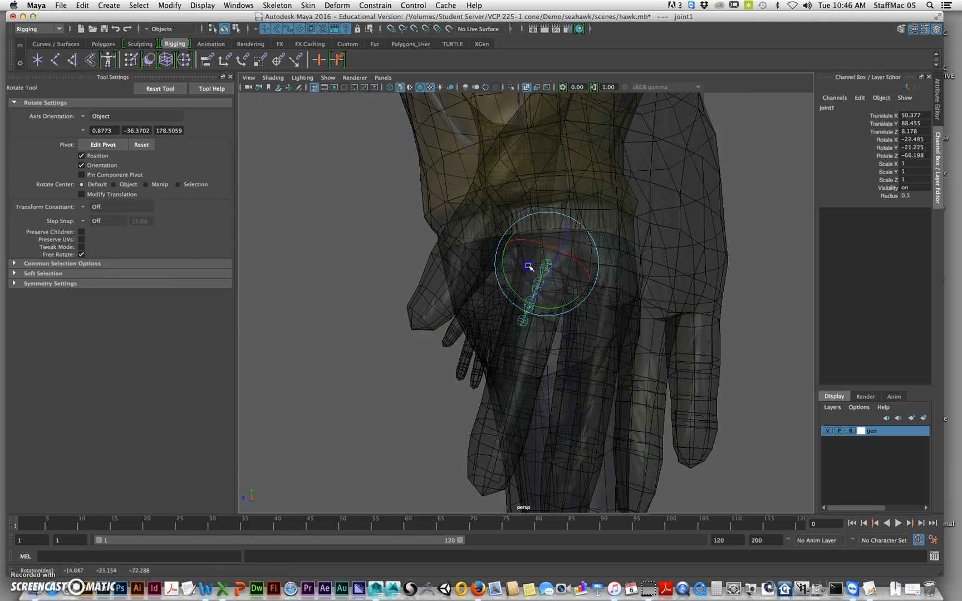
{"action": "left_click_drag", "start_coordinate": [484, 274], "coordinate": [554, 258], "text": "alt"}
{"action": "left_click_drag", "start_coordinate": [543, 359], "coordinate": [553, 244], "text": "alt"}
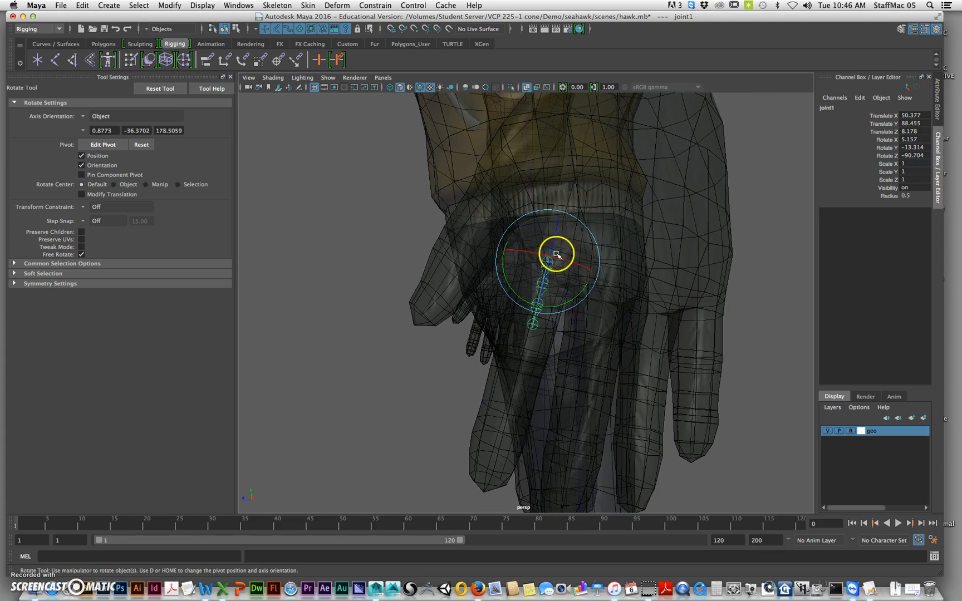
{"action": "left_click_drag", "start_coordinate": [574, 261], "coordinate": [582, 281]}
{"action": "left_click_drag", "start_coordinate": [583, 282], "coordinate": [532, 306], "text": "alt"}
Refine the chain's first joint to translate 50.045, 88.649, 8.199 and rotate 2.348, -16.274, -80.525 to follow the index finger
{"action": "key", "text": "w"}
{"action": "middle_click_drag", "start_coordinate": [536, 274], "coordinate": [538, 276]}
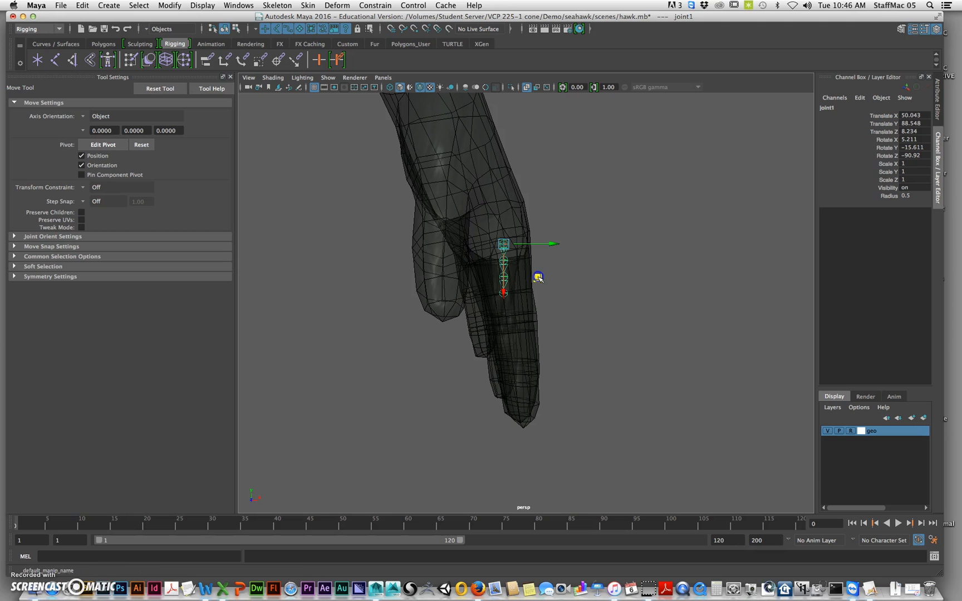
{"action": "key", "text": "e"}
{"action": "left_click_drag", "start_coordinate": [560, 292], "coordinate": [649, 274], "text": "alt"}
{"action": "key", "text": "w"}
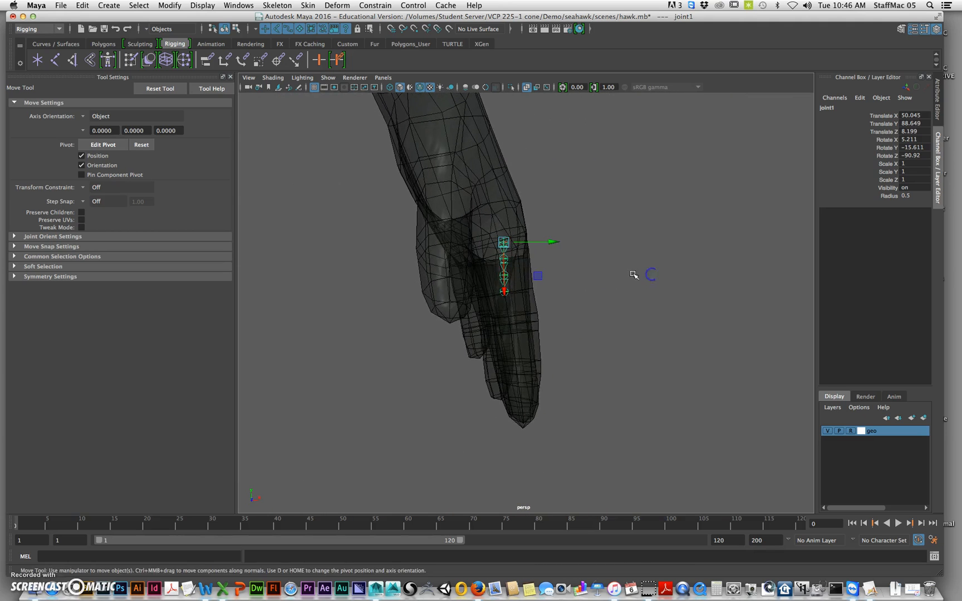
{"action": "key", "text": "e"}
{"action": "left_click_drag", "start_coordinate": [553, 301], "coordinate": [534, 281], "text": "alt"}
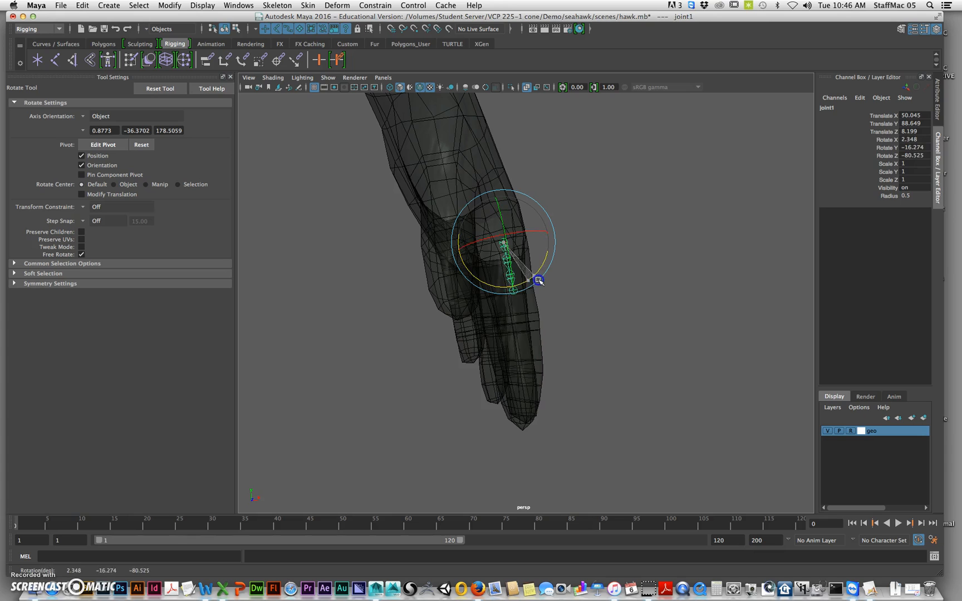
{"action": "left_click", "coordinate": [657, 296]}
{"action": "left_click_drag", "start_coordinate": [657, 296], "coordinate": [608, 294], "text": "alt"}
Move the finger chain's second joint to Translate X 5.047 and rotate it about -6.65 degrees in Z
{"action": "left_click", "coordinate": [534, 291]}
{"action": "key", "text": "w"}
{"action": "left_click_drag", "start_coordinate": [517, 296], "coordinate": [498, 315], "text": "alt"}
{"action": "key", "text": "z"}
{"action": "left_click_drag", "start_coordinate": [497, 363], "coordinate": [555, 345], "text": "alt"}
{"action": "key", "text": "e"}
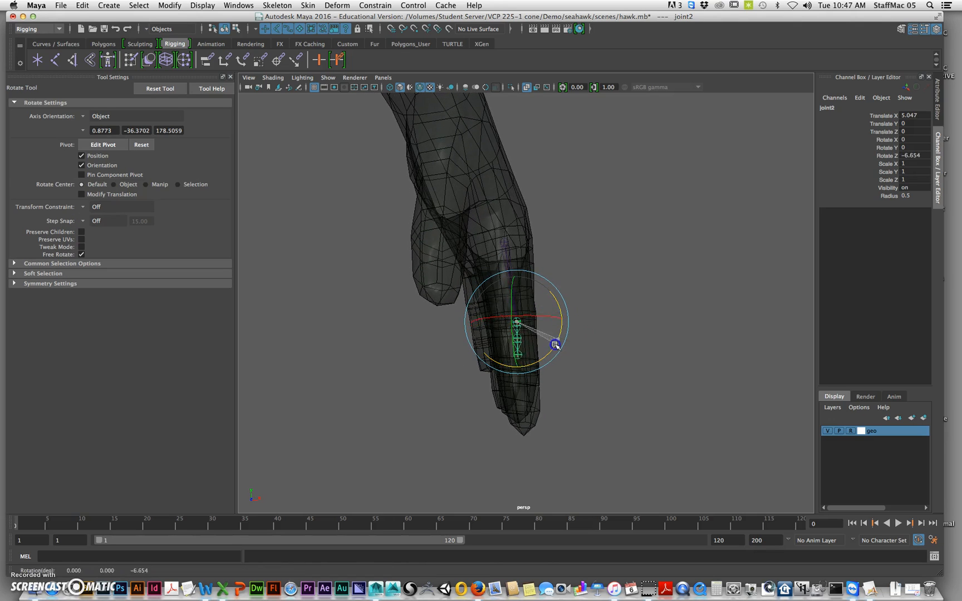
Move the third finger joint to Translate X 3.017 and extend the last joint to the index fingertip
{"action": "key", "text": "Down"}
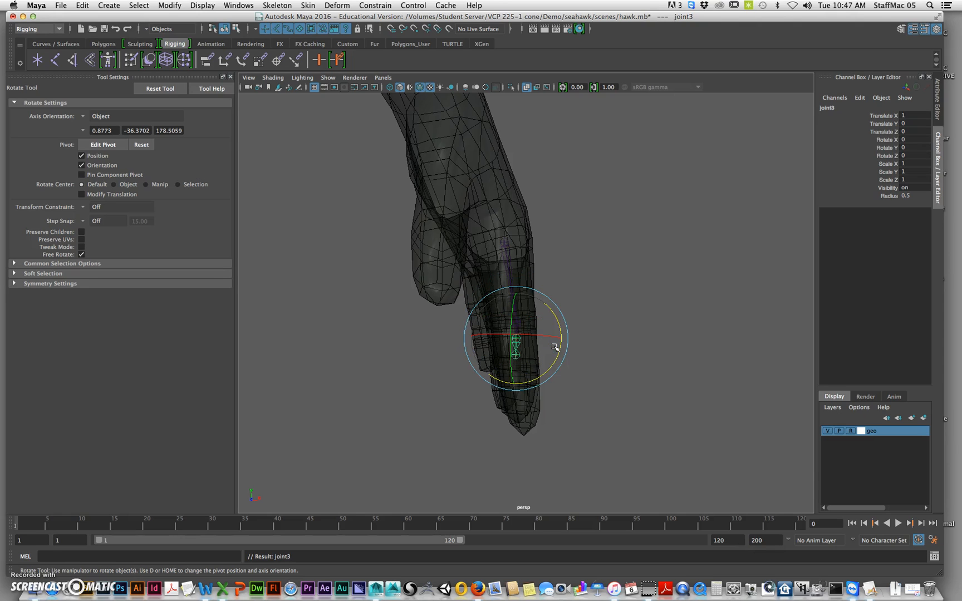
{"action": "key", "text": "w"}
{"action": "left_click_drag", "start_coordinate": [516, 388], "coordinate": [516, 411]}
{"action": "mouse_move", "coordinate": [618, 375]}
{"action": "left_mouse_down", "text": "alt"}
{"action": "mouse_move", "coordinate": [523, 370]}
{"action": "mouse_move", "coordinate": [618, 371]}
{"action": "left_mouse_up", "text": "alt"}
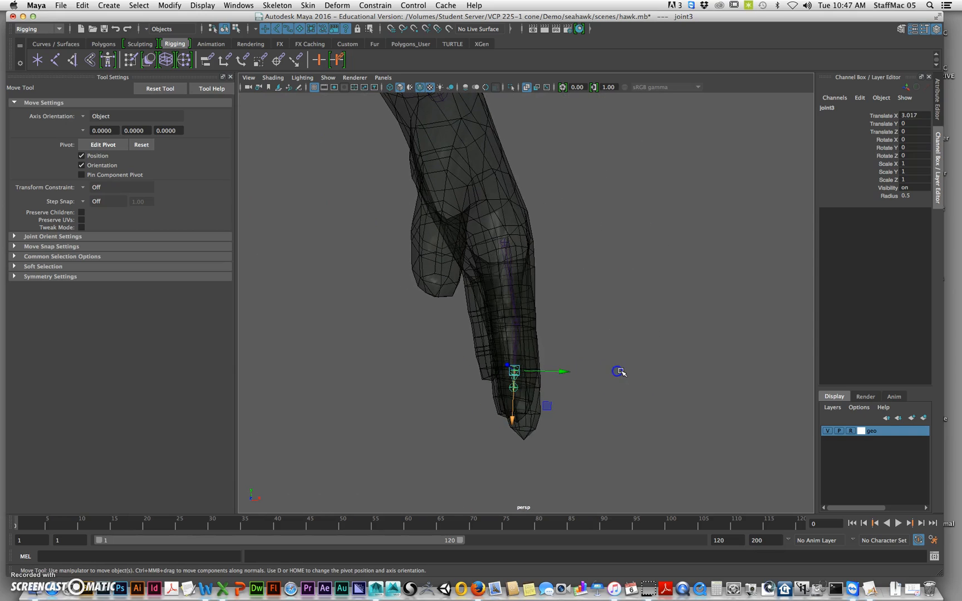
{"action": "left_click_drag", "start_coordinate": [512, 439], "coordinate": [507, 483]}
{"action": "left_click_drag", "start_coordinate": [599, 416], "coordinate": [484, 477], "text": "alt"}
{"action": "left_click_drag", "start_coordinate": [532, 419], "coordinate": [583, 374], "text": "alt"}
Go through the finger chain's middle joints with the Rotate tool and finish with the chain's first joint selected
{"action": "left_click", "coordinate": [514, 332]}
{"action": "key", "text": "e"}
{"action": "left_click", "coordinate": [522, 393]}
{"action": "left_click", "coordinate": [508, 275]}
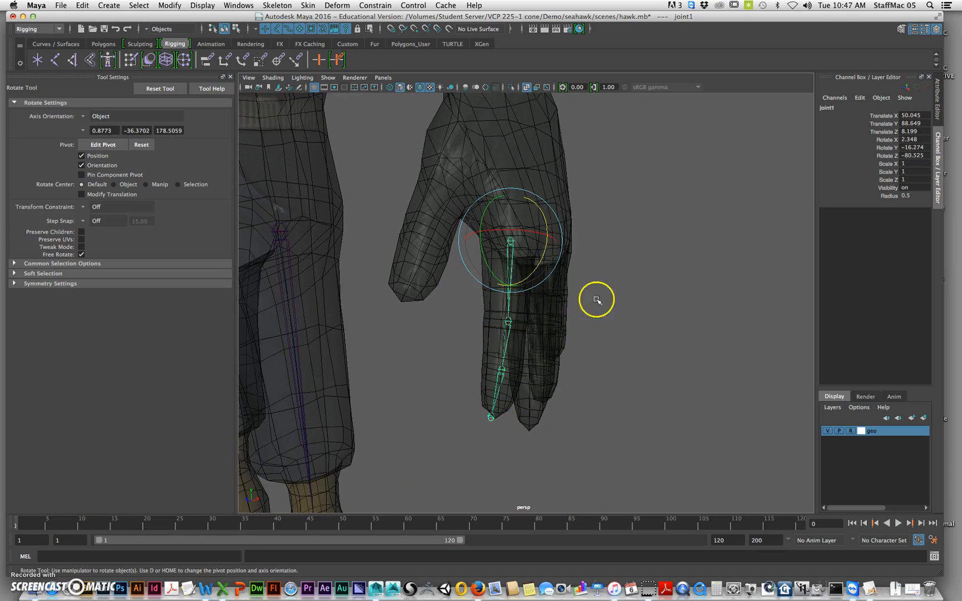
Rename the first joint of the index finger chain index01_l_jnt
{"action": "left_click_drag", "start_coordinate": [596, 300], "coordinate": [635, 295], "text": "alt"}
{"action": "left_click", "coordinate": [839, 108]}
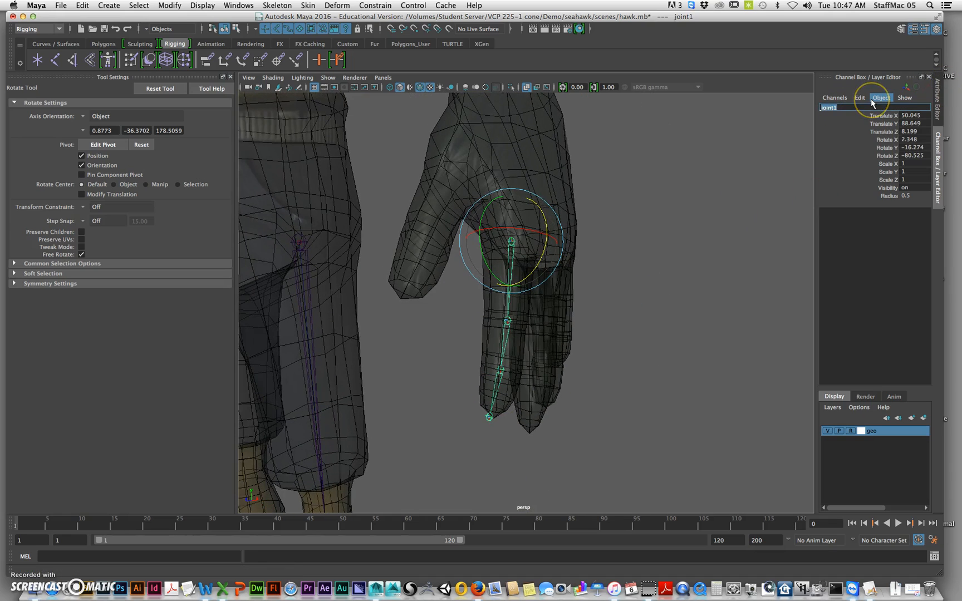
{"action": "type", "text": "indes"}
{"action": "key", "text": "Return"}
{"action": "key", "text": "Down"}
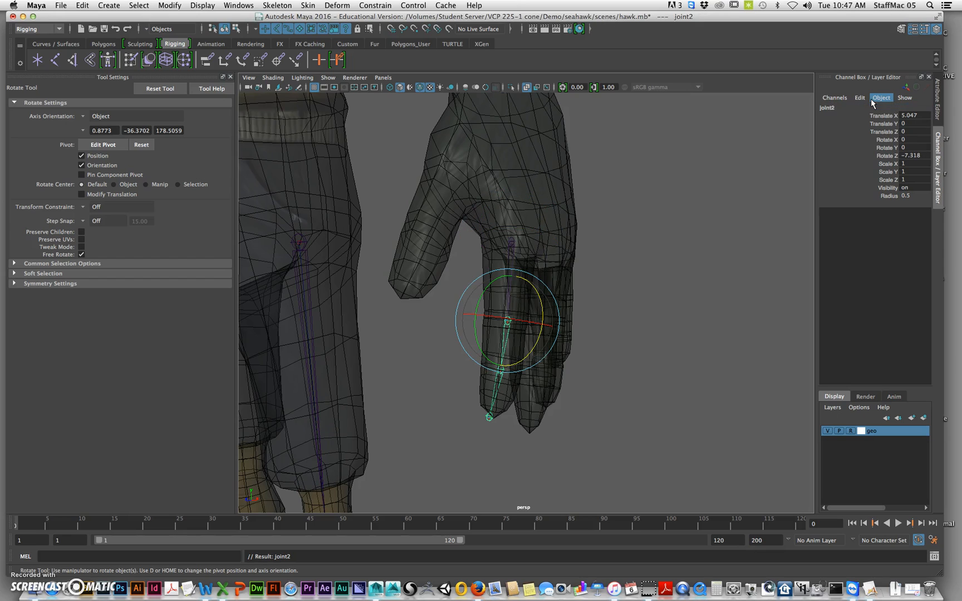
{"action": "left_click", "coordinate": [510, 242]}
{"action": "left_click", "coordinate": [831, 108]}
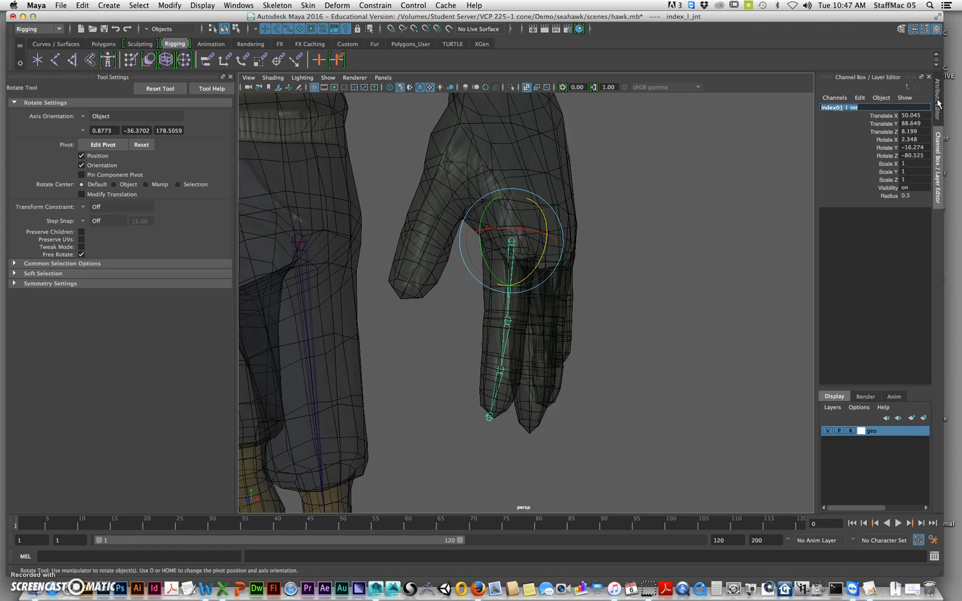
{"action": "type", "text": "index01_l_jnt"}
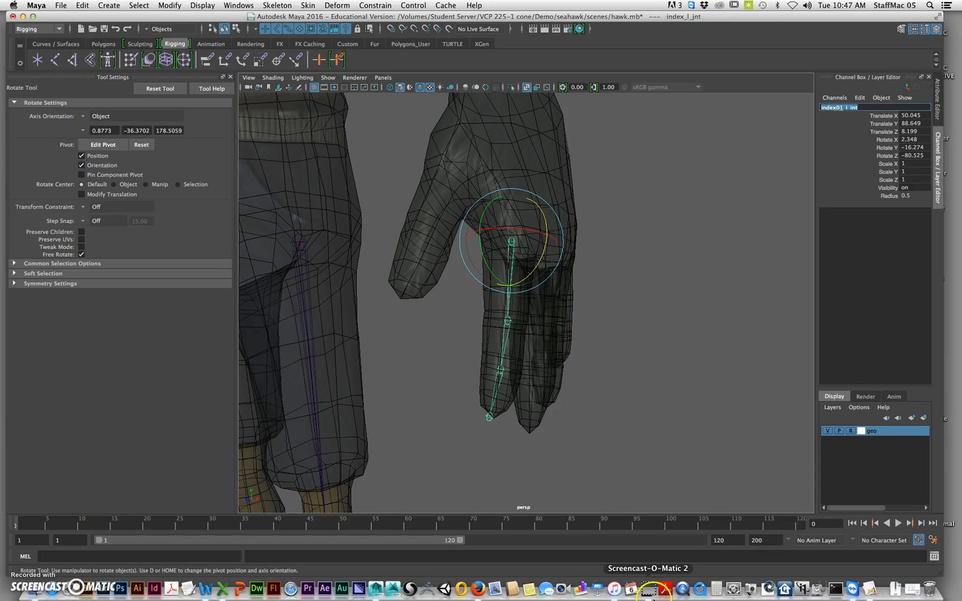
{"action": "left_click", "coordinate": [651, 590]}
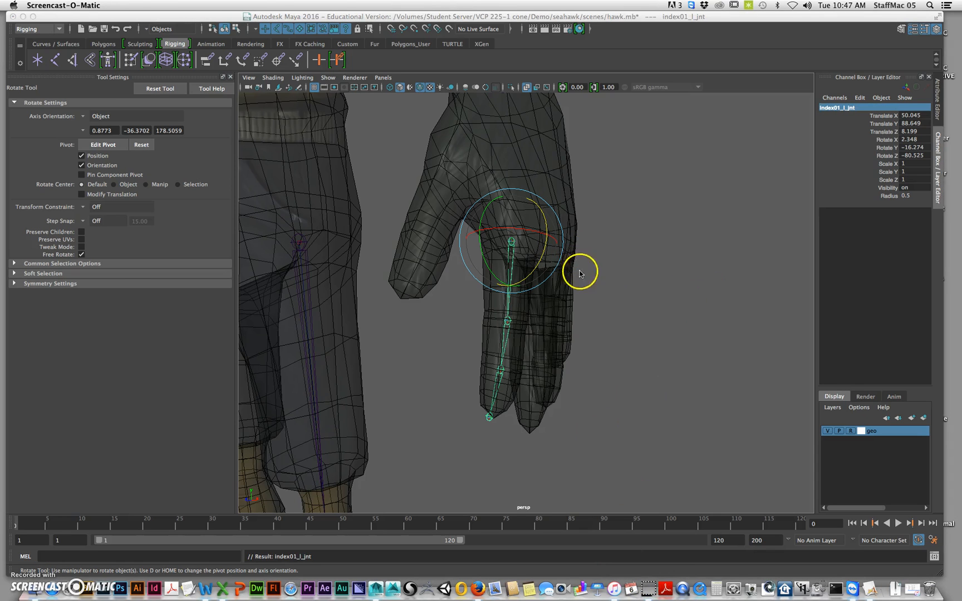
{"action": "left_click", "coordinate": [565, 290]}
{"action": "left_click_drag", "start_coordinate": [565, 290], "coordinate": [584, 334], "text": "alt"}
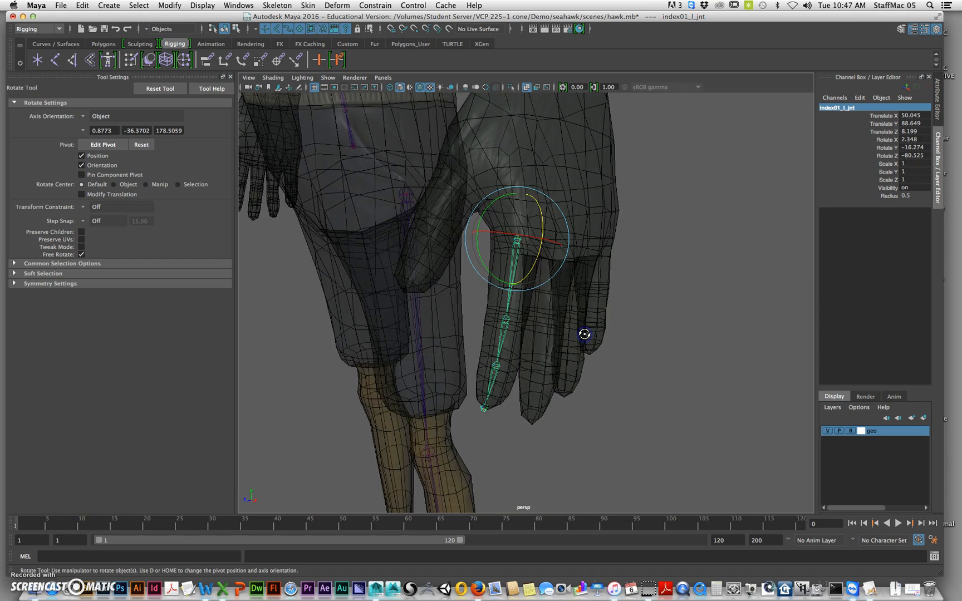
Rename the index finger chain's second and third joints index02_l_jnt and index03_l_jnt
{"action": "key", "text": "Down"}
{"action": "double_click", "coordinate": [860, 107]}
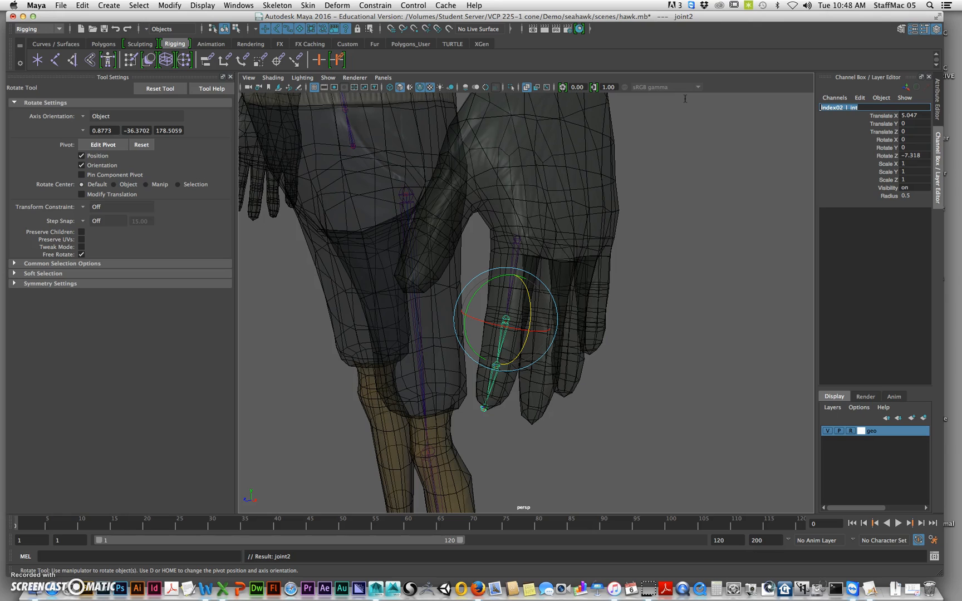
{"action": "key", "text": "Down"}
{"action": "key", "text": "w"}
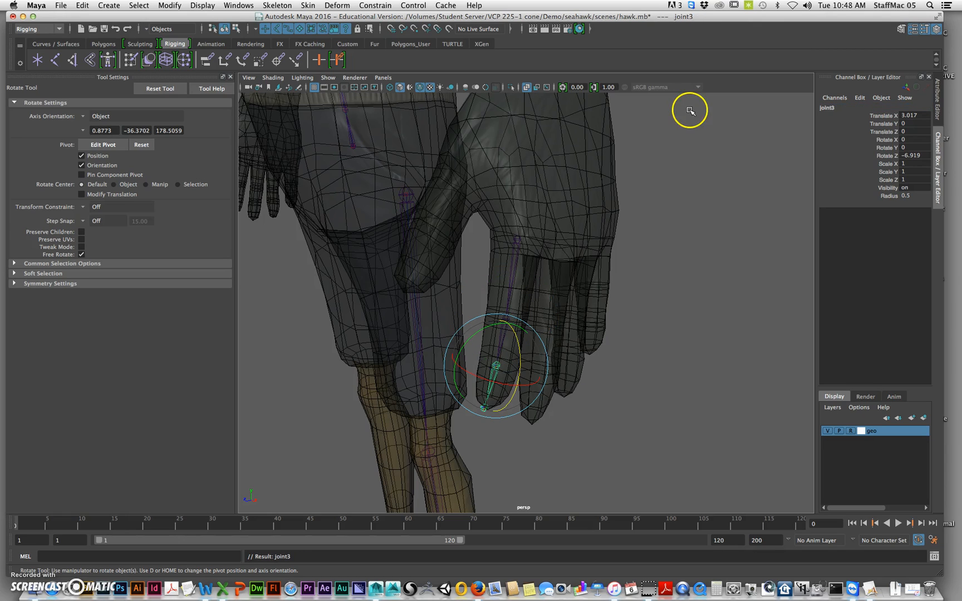
{"action": "left_click", "coordinate": [830, 114]}
{"action": "double_click", "coordinate": [839, 107]}
{"action": "type", "text": "index02_jnt"}
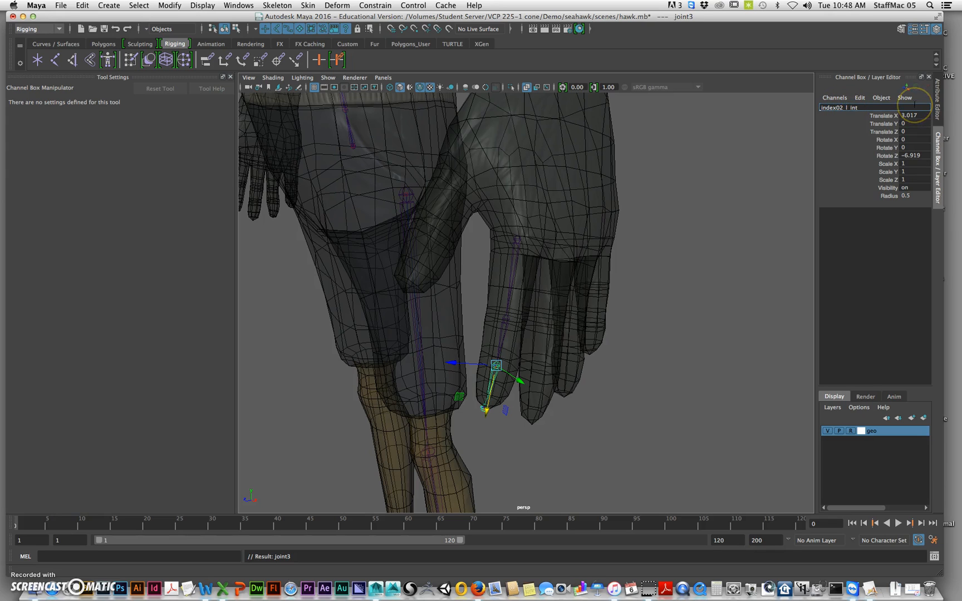
{"action": "key", "text": "Return"}
Rename the index finger chain's tip joint index04_l_end
{"action": "key", "text": "Down"}
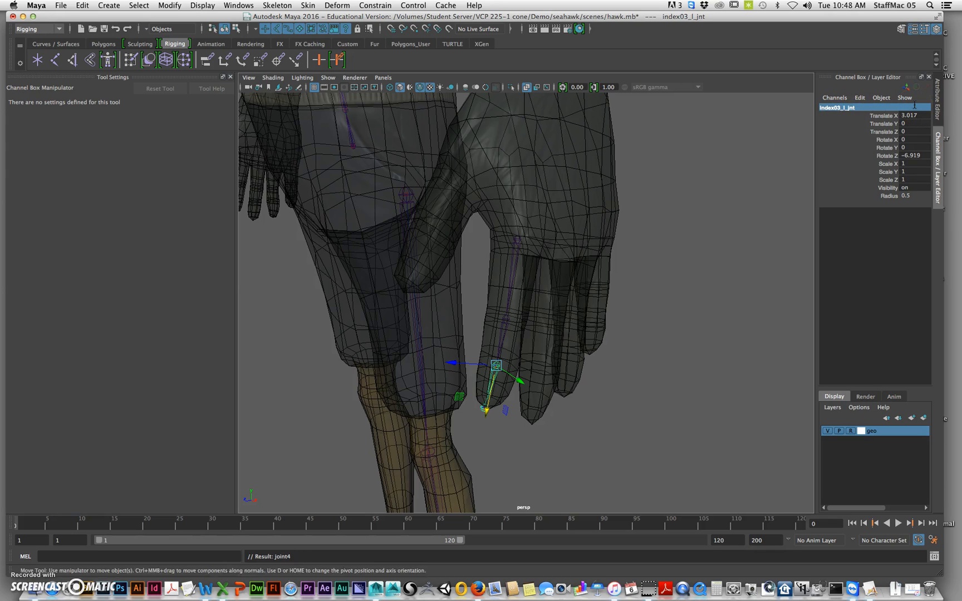
{"action": "key", "text": "e"}
{"action": "left_click", "coordinate": [835, 109]}
{"action": "double_click", "coordinate": [835, 108]}
{"action": "left_click", "coordinate": [839, 108]}
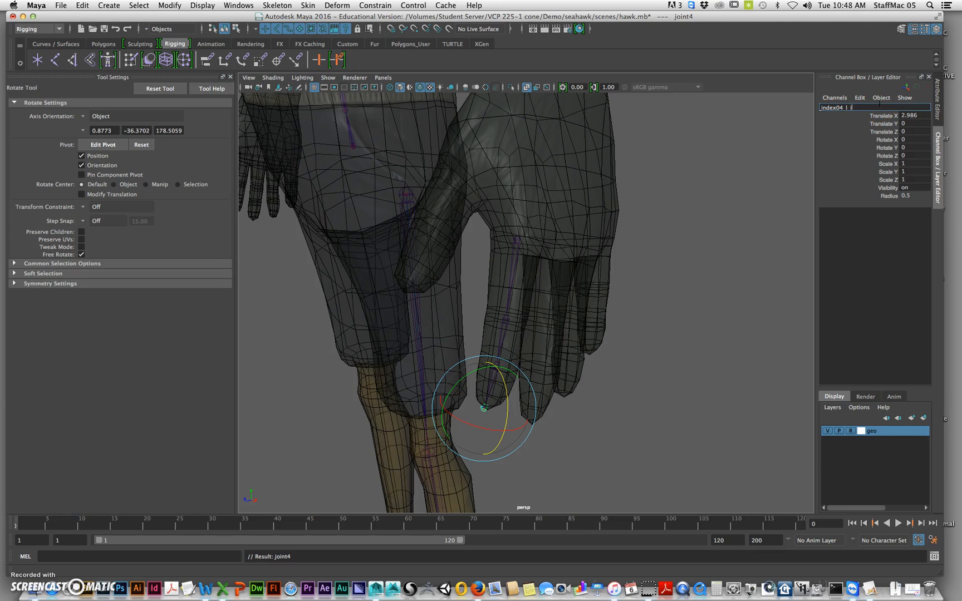
{"action": "type", "text": "d"}
{"action": "key", "text": "Return"}
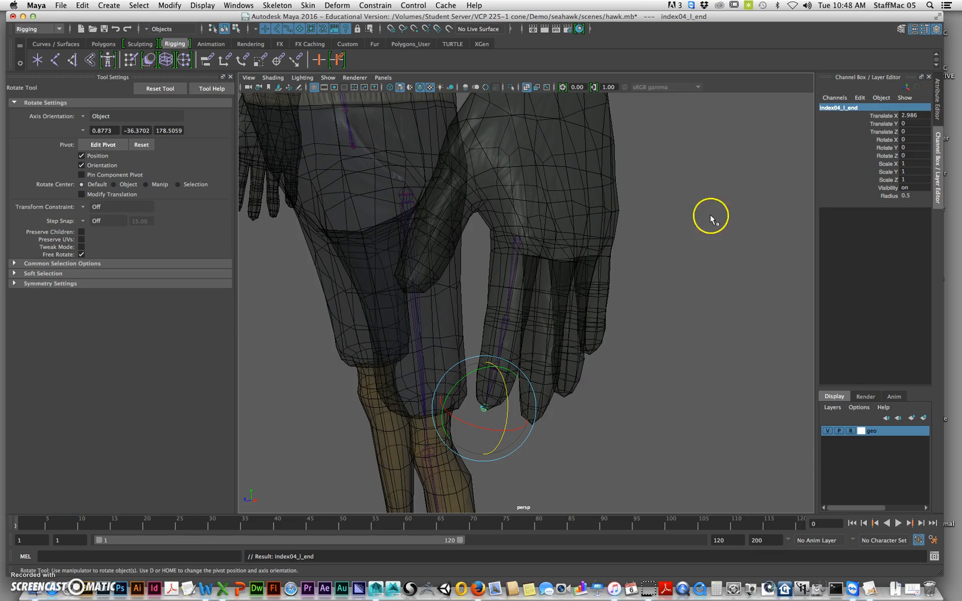
Duplicate the index finger chain and place the copy in the middle finger at translate 50.296, 87.866, 5.413, rotate 2.304, -11.895, -80.342
{"action": "left_click", "coordinate": [504, 258]}
{"action": "left_click_drag", "start_coordinate": [555, 286], "coordinate": [569, 313], "text": "alt"}
{"action": "key", "text": "super+d"}
{"action": "key", "text": "w"}
{"action": "key", "text": "e"}
{"action": "left_click_drag", "start_coordinate": [571, 303], "coordinate": [548, 306]}
{"action": "left_click", "coordinate": [557, 308]}
{"action": "left_click_drag", "start_coordinate": [590, 343], "coordinate": [515, 199], "text": "alt"}
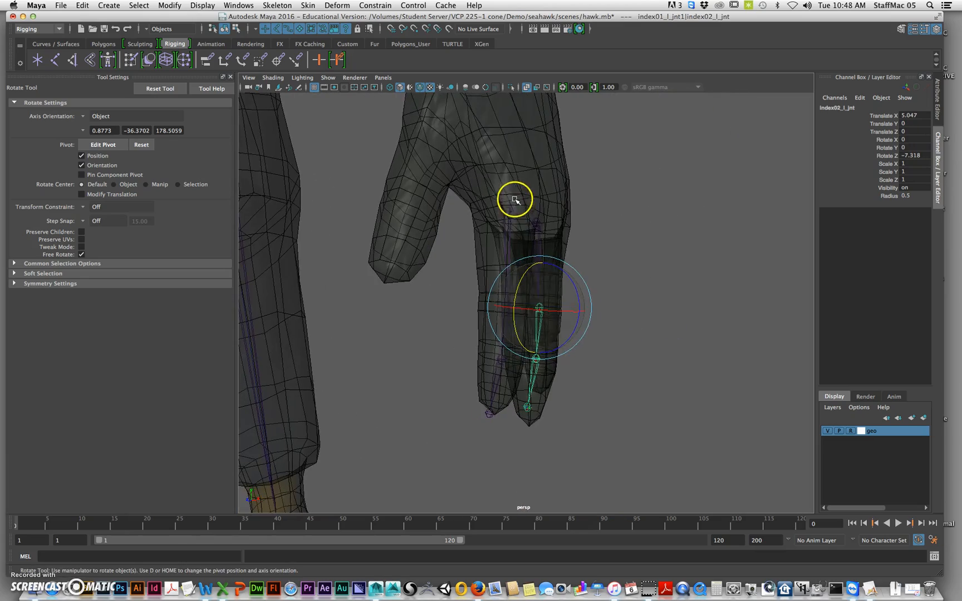
Rotate the copied chain's first joint to 2.565, -11.842, -81.612 and its third joint to -1.083 in Z to follow the middle finger
{"action": "left_click", "coordinate": [559, 271]}
{"action": "left_click", "coordinate": [536, 239]}
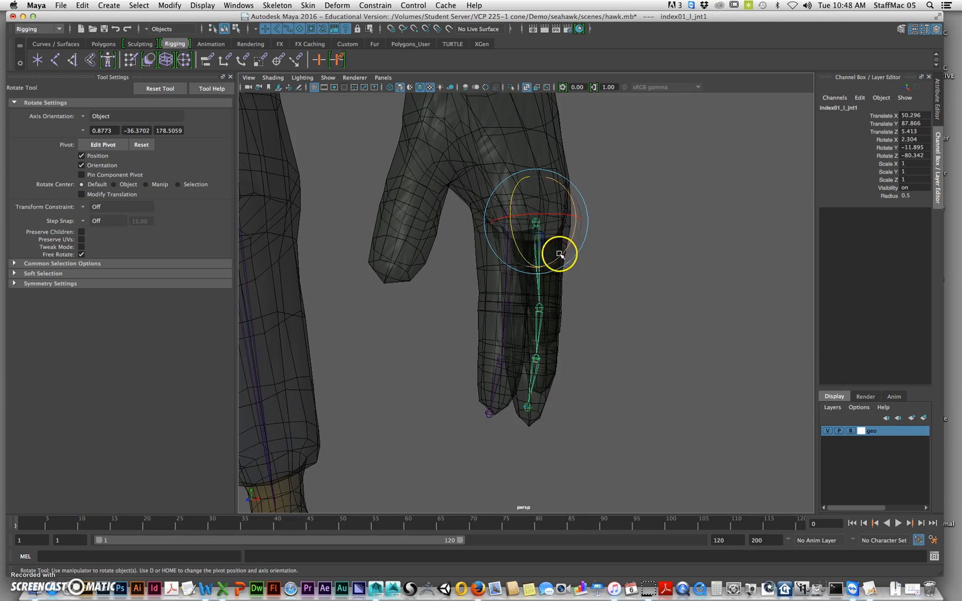
{"action": "left_click_drag", "start_coordinate": [569, 244], "coordinate": [579, 318], "text": "alt"}
{"action": "left_click", "coordinate": [550, 332]}
{"action": "middle_click_drag", "start_coordinate": [574, 335], "coordinate": [577, 264], "text": "alt"}
{"action": "left_click_drag", "start_coordinate": [577, 264], "coordinate": [591, 288], "text": "alt"}
{"action": "left_click_drag", "start_coordinate": [585, 325], "coordinate": [497, 328], "text": "alt"}
{"action": "left_click", "coordinate": [544, 314]}
{"action": "mouse_move", "coordinate": [556, 317]}
{"action": "left_mouse_down", "text": "alt"}
{"action": "mouse_move", "coordinate": [580, 318]}
{"action": "mouse_move", "coordinate": [567, 325]}
{"action": "left_mouse_up", "text": "alt"}
Extend the copied chain's end joint to Translate X 3.611 at the middle fingertip and select the chain's first joint
{"action": "key", "text": "Down"}
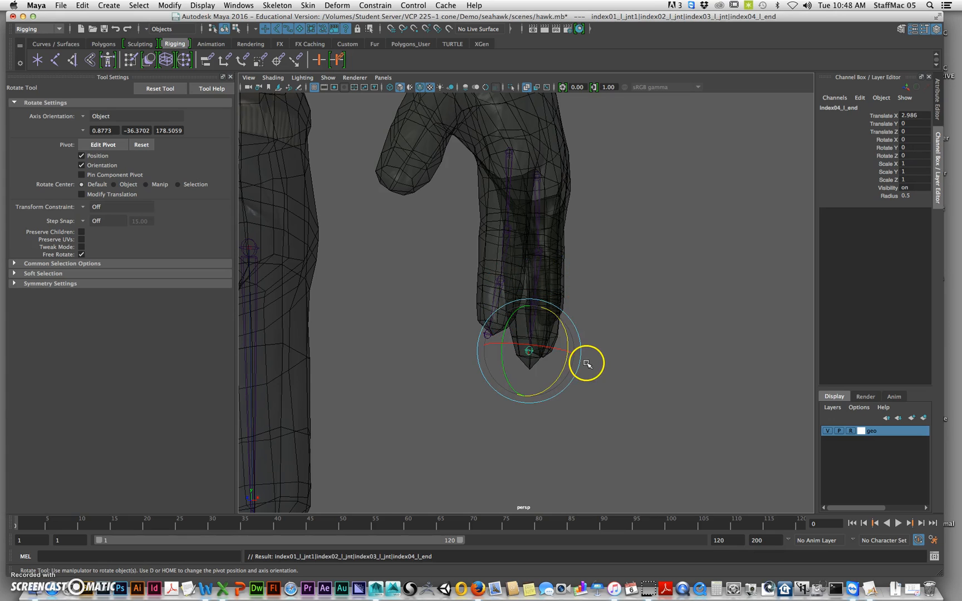
{"action": "key", "text": "w"}
{"action": "left_click_drag", "start_coordinate": [526, 398], "coordinate": [635, 350]}
{"action": "left_click", "coordinate": [541, 301]}
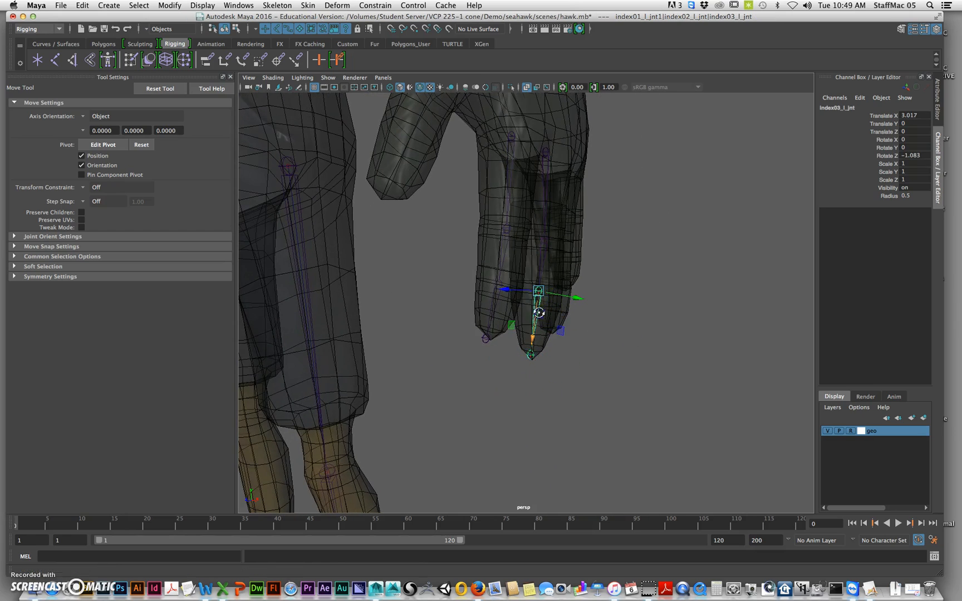
{"action": "left_click_drag", "start_coordinate": [533, 328], "coordinate": [534, 331]}
{"action": "left_click", "coordinate": [529, 366]}
{"action": "left_click_drag", "start_coordinate": [524, 392], "coordinate": [524, 388]}
{"action": "left_click_drag", "start_coordinate": [663, 293], "coordinate": [584, 286], "text": "alt"}
{"action": "middle_click_drag", "start_coordinate": [606, 217], "coordinate": [606, 246], "text": "alt"}
{"action": "left_click", "coordinate": [594, 188]}
{"action": "left_click_drag", "start_coordinate": [594, 193], "coordinate": [567, 215], "text": "alt"}
{"action": "left_click", "coordinate": [565, 301]}
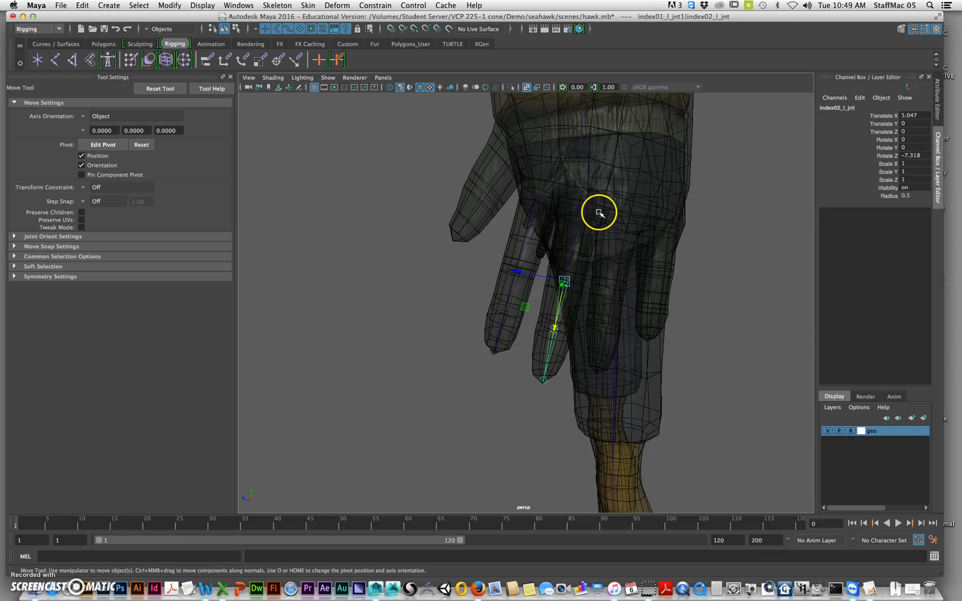
{"action": "left_click", "coordinate": [583, 217]}
{"action": "left_click", "coordinate": [167, 5]}
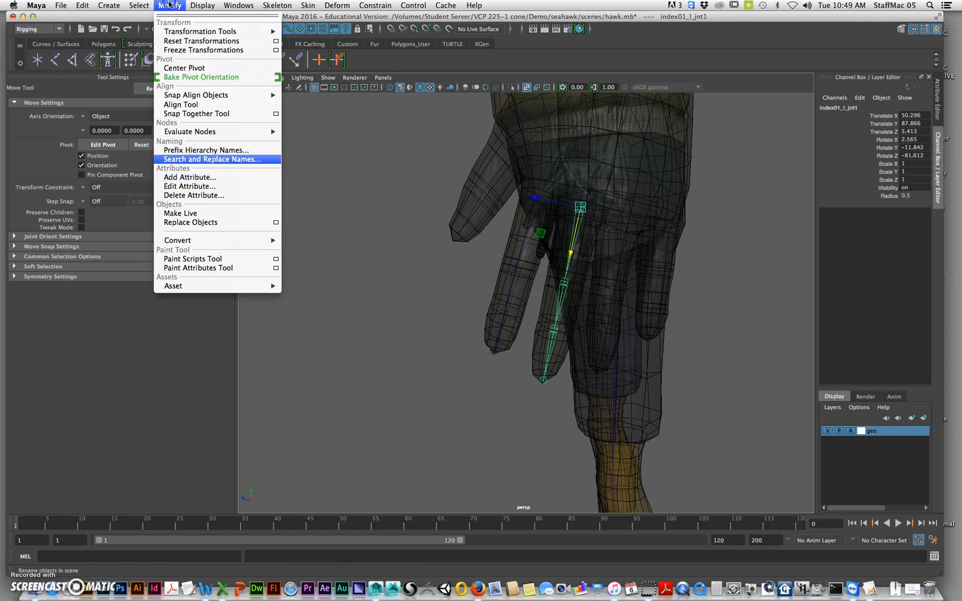
{"action": "left_click", "coordinate": [213, 157]}
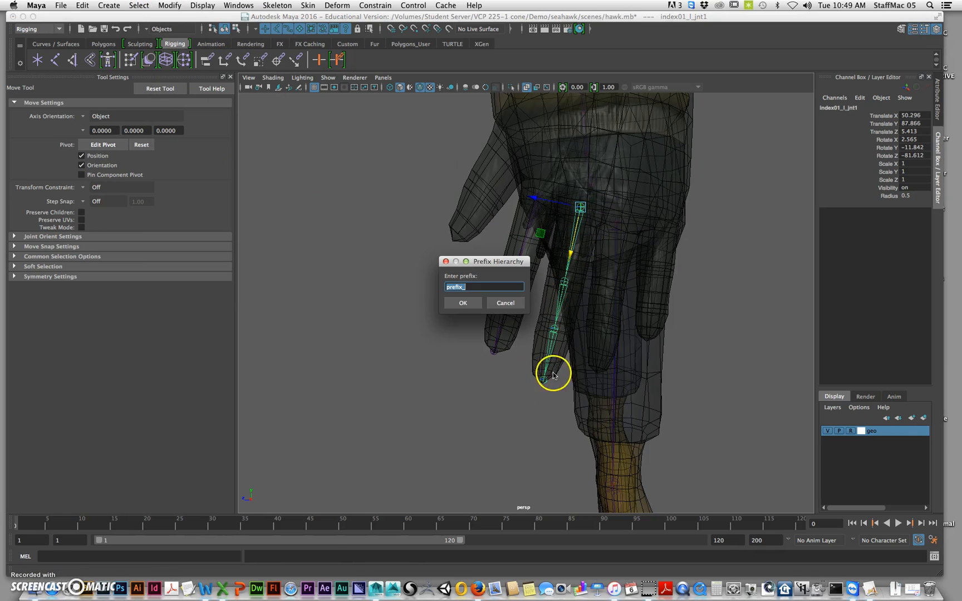
{"action": "left_click", "coordinate": [504, 303]}
Replace "index" with "middle" in the names of the copied joint chain's whole hierarchy
{"action": "left_click", "coordinate": [169, 5]}
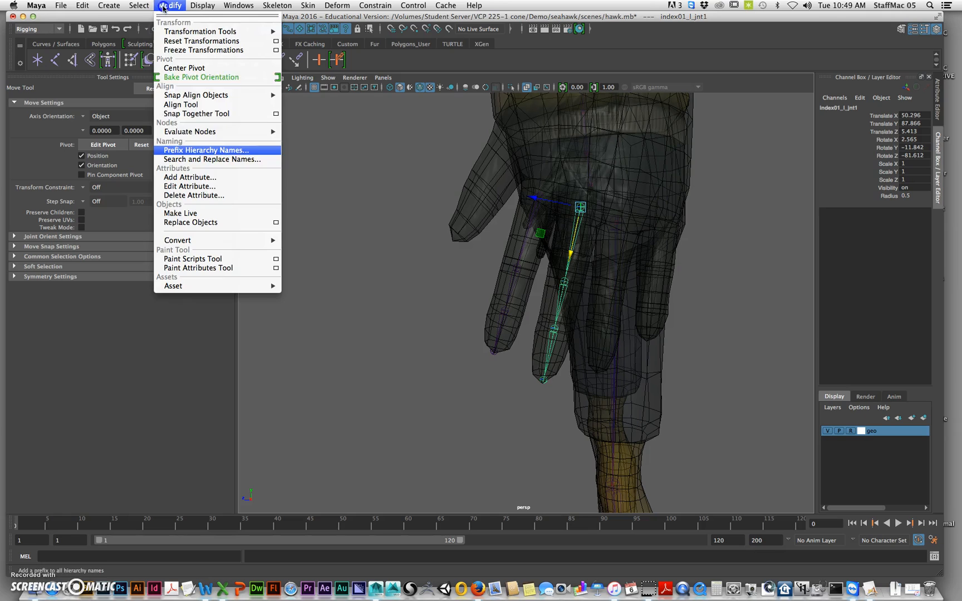
{"action": "left_click", "coordinate": [202, 159]}
{"action": "left_click_drag", "start_coordinate": [707, 131], "coordinate": [269, 114]}
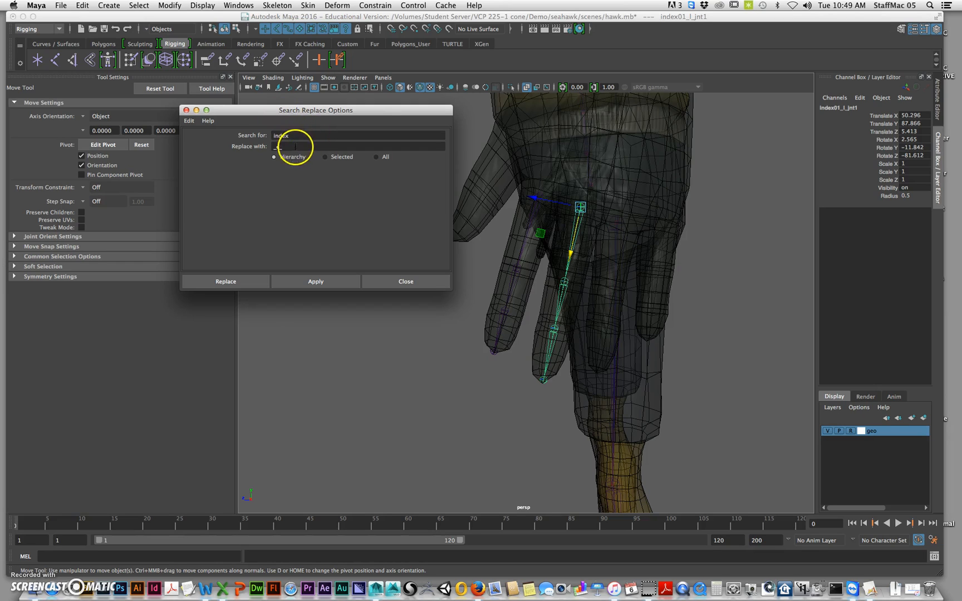
{"action": "type", "text": "middle"}
{"action": "left_click", "coordinate": [321, 284]}
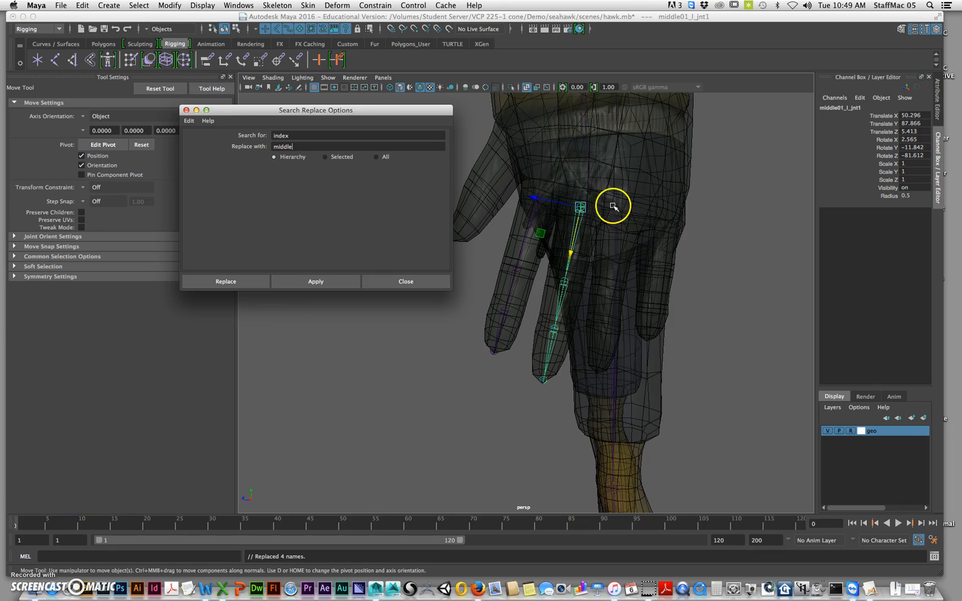
Rename the middle finger chain's first joint middle01_l_jnt and check the names down to its end joint
{"action": "left_click", "coordinate": [847, 108]}
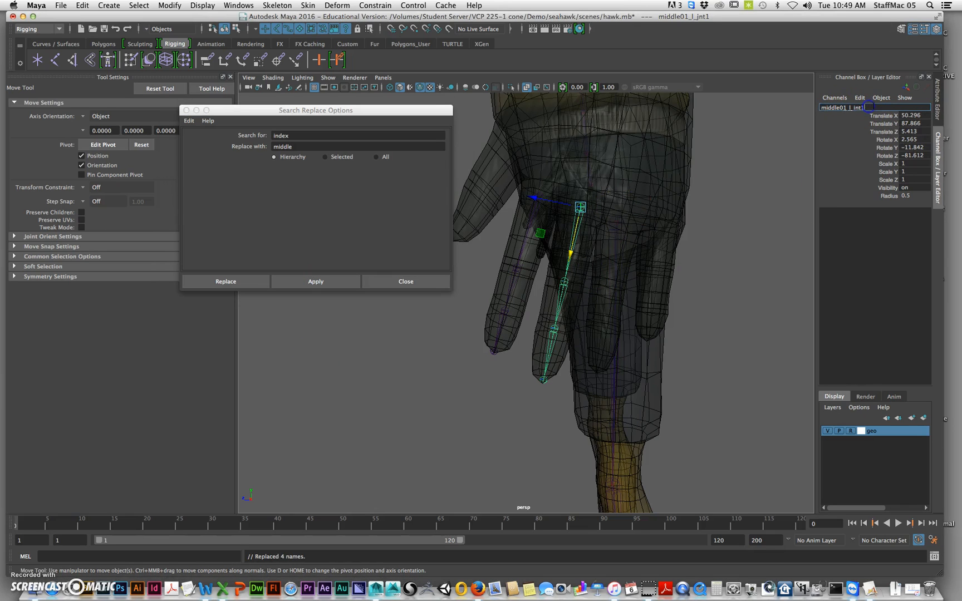
{"action": "key", "text": "Return"}
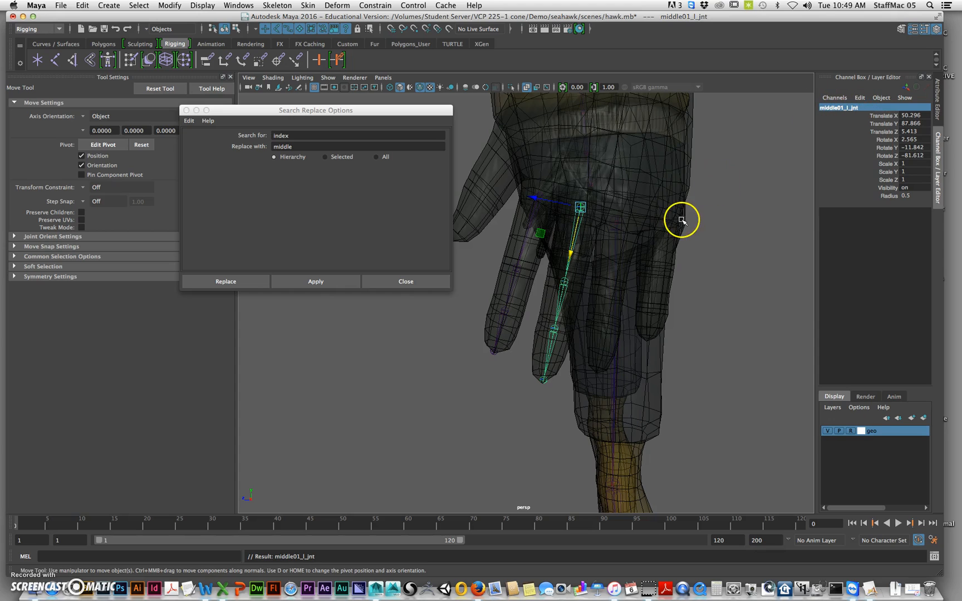
{"action": "key", "text": "Down"}
{"action": "key", "text": "Down"}
{"action": "key", "text": "Down"}
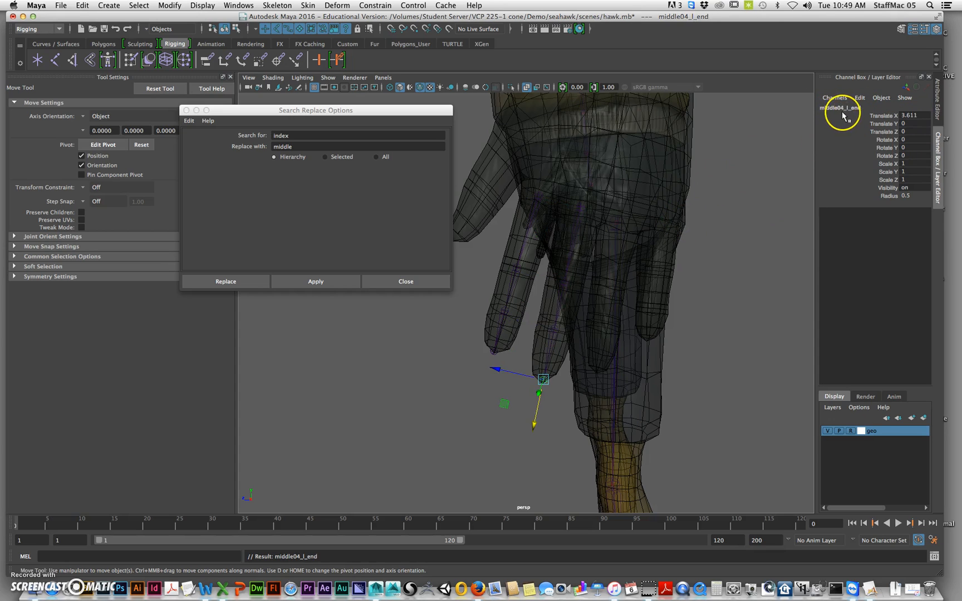
{"action": "key", "text": "Up"}
{"action": "key", "text": "Up"}
{"action": "key", "text": "Up"}
Duplicate the middle finger chain and move the copy to the ring finger at translate 49.653, 87.192, 2.424
{"action": "middle_click_drag", "start_coordinate": [625, 259], "coordinate": [610, 257], "text": "alt"}
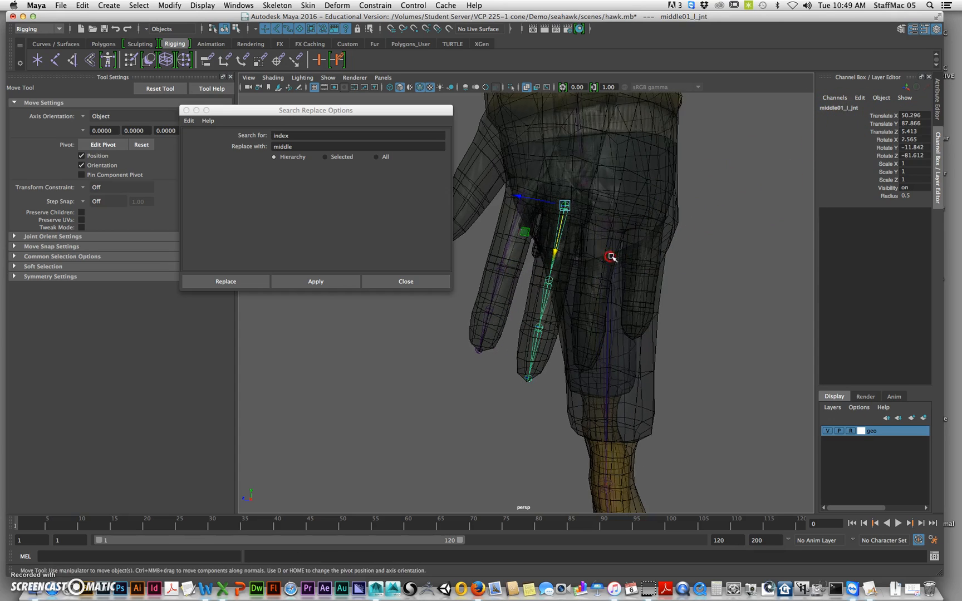
{"action": "left_click_drag", "start_coordinate": [609, 257], "coordinate": [612, 256], "text": "alt"}
{"action": "key", "text": "ctrl+d"}
{"action": "left_click", "coordinate": [527, 235]}
{"action": "left_click_drag", "start_coordinate": [527, 235], "coordinate": [571, 243]}
{"action": "mouse_move", "coordinate": [627, 281]}
{"action": "left_mouse_down", "text": "alt"}
{"action": "mouse_move", "coordinate": [655, 271]}
{"action": "mouse_move", "coordinate": [614, 260]}
{"action": "mouse_move", "coordinate": [613, 213]}
{"action": "mouse_move", "coordinate": [603, 238]}
{"action": "mouse_move", "coordinate": [627, 267]}
{"action": "mouse_move", "coordinate": [617, 273]}
{"action": "mouse_move", "coordinate": [644, 283]}
{"action": "mouse_move", "coordinate": [672, 268]}
{"action": "mouse_move", "coordinate": [644, 277]}
{"action": "left_mouse_up", "text": "alt"}
Refine the original middle finger chain's first joint to translate 50.263, 87.8, 5.125 with Rotate X -8.134
{"action": "left_click", "coordinate": [560, 287]}
{"action": "key", "text": "e"}
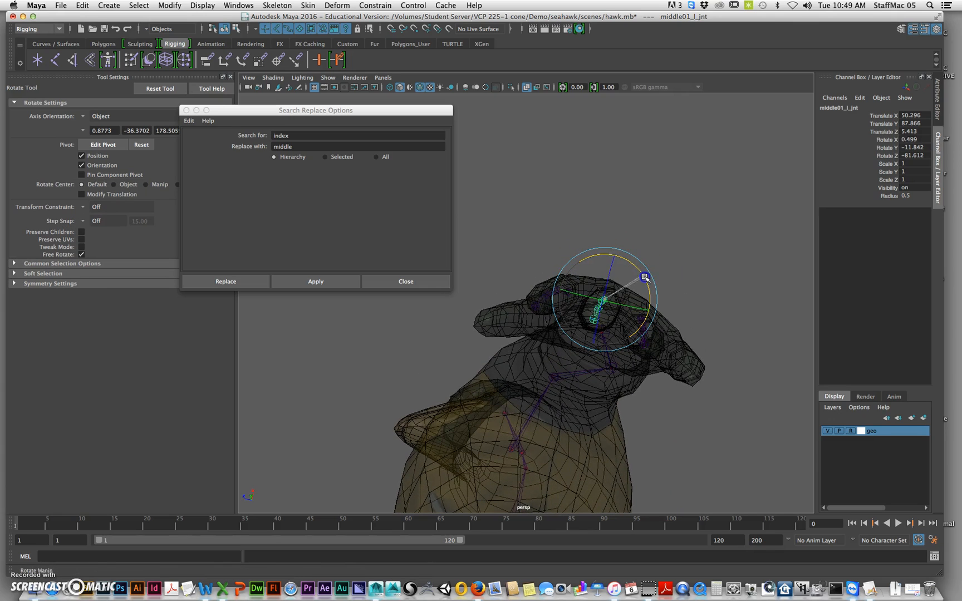
{"action": "left_click_drag", "start_coordinate": [651, 298], "coordinate": [632, 307], "text": "alt"}
{"action": "key", "text": "w"}
{"action": "left_click_drag", "start_coordinate": [560, 277], "coordinate": [608, 326]}
{"action": "key", "text": "e"}
{"action": "left_click", "coordinate": [604, 266]}
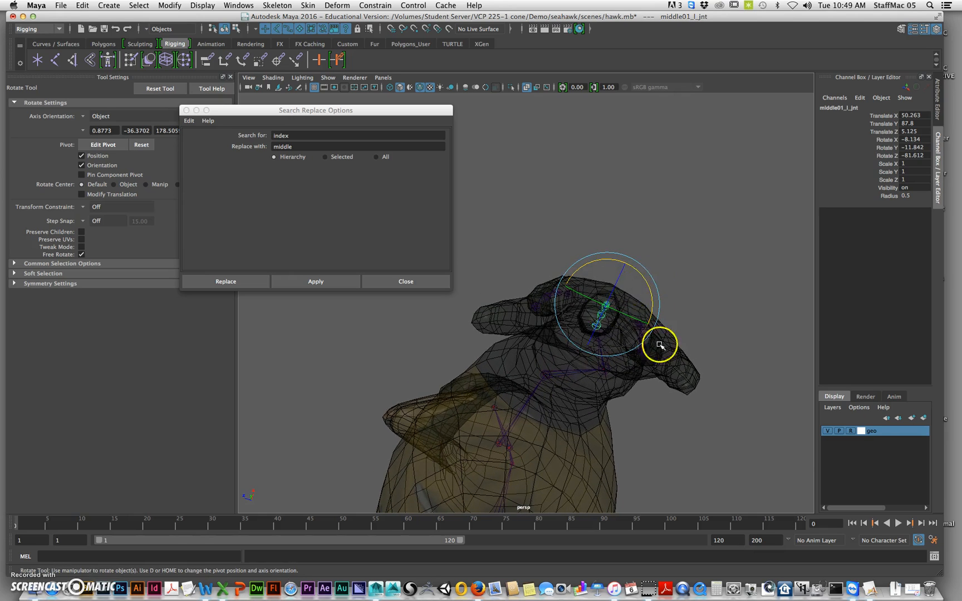
{"action": "left_click_drag", "start_coordinate": [659, 345], "coordinate": [745, 262], "text": "alt"}
Rotate the ring finger copy's first joint to -16.382 in X and move it to translate 49.647, 87.283, 2.428
{"action": "left_click", "coordinate": [743, 245]}
{"action": "left_click", "coordinate": [650, 248]}
{"action": "left_click_drag", "start_coordinate": [693, 280], "coordinate": [635, 266], "text": "alt"}
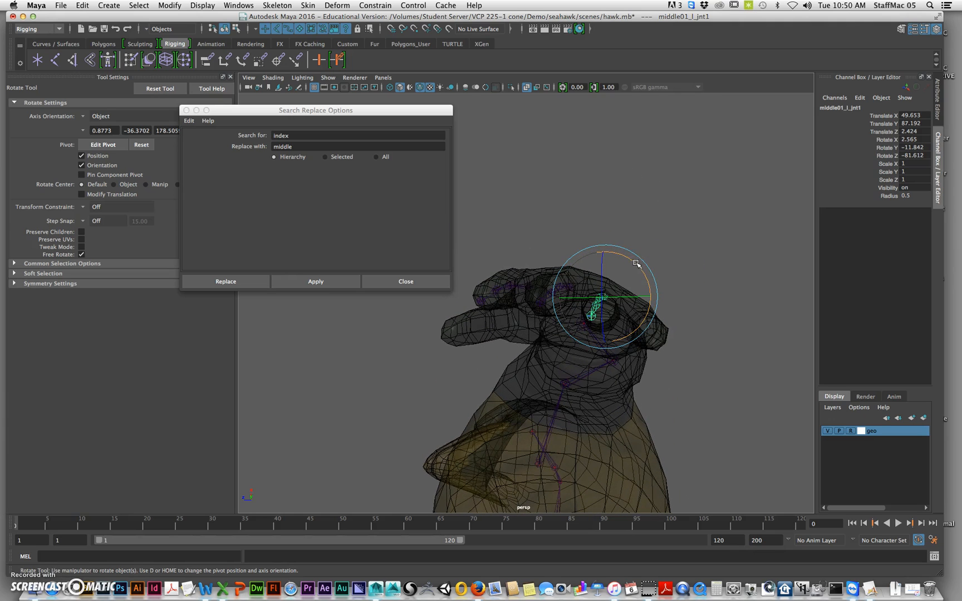
{"action": "left_click_drag", "start_coordinate": [654, 297], "coordinate": [623, 300], "text": "alt"}
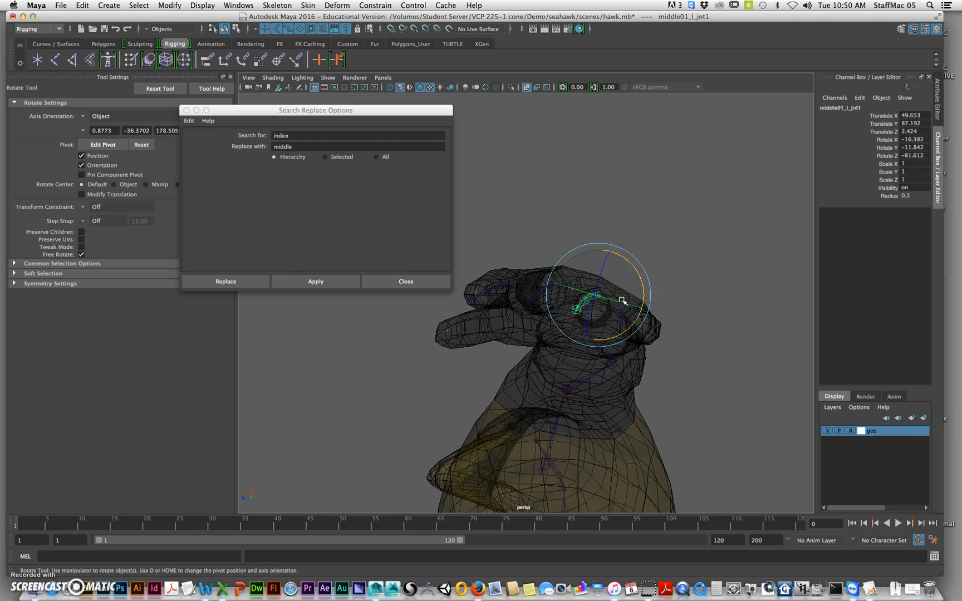
{"action": "left_click_drag", "start_coordinate": [625, 302], "coordinate": [622, 365], "text": "alt"}
{"action": "key", "text": "w"}
{"action": "left_click_drag", "start_coordinate": [609, 248], "coordinate": [625, 266], "text": "alt"}
Move the ring finger chain's third joint to Translate X 3.252 and rotate its first joint to -15.425, -9.773, -87.553
{"action": "left_click", "coordinate": [583, 335]}
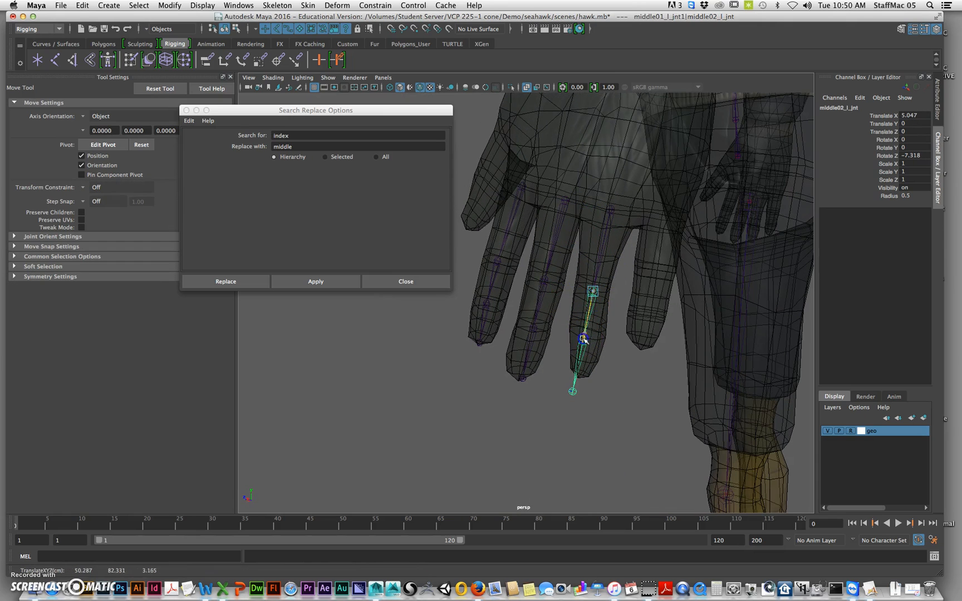
{"action": "left_click_drag", "start_coordinate": [587, 331], "coordinate": [617, 239], "text": "alt"}
{"action": "left_click", "coordinate": [589, 223]}
{"action": "key", "text": "e"}
{"action": "left_click_drag", "start_coordinate": [596, 278], "coordinate": [609, 333], "text": "alt"}
Move the ring finger chain's third joint to Translate X 2.547, Translate Y 0.009 and rotate it to -9.488 in Z
{"action": "left_click", "coordinate": [581, 298]}
{"action": "key", "text": "Down"}
{"action": "key", "text": "w"}
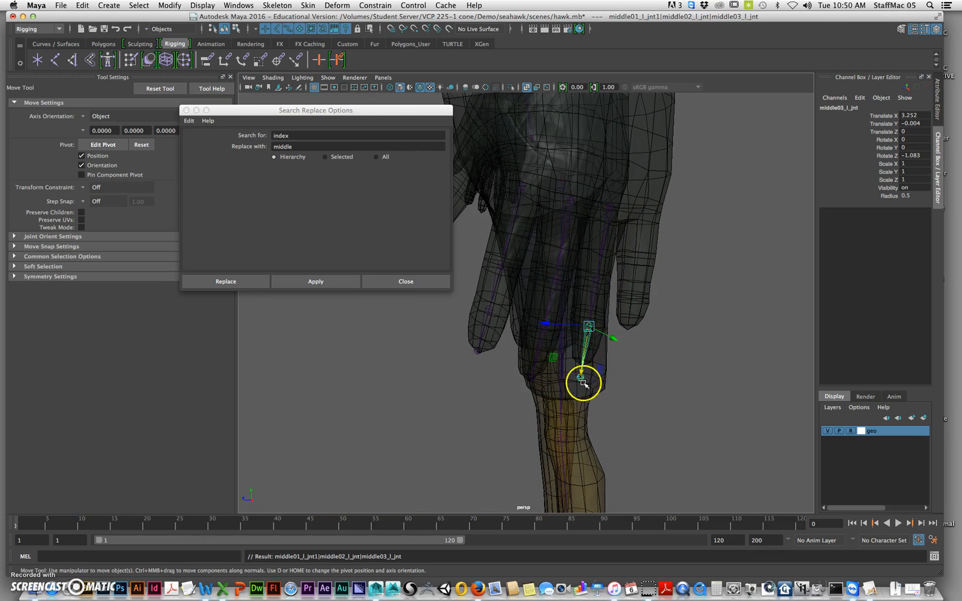
{"action": "left_click_drag", "start_coordinate": [581, 377], "coordinate": [672, 318]}
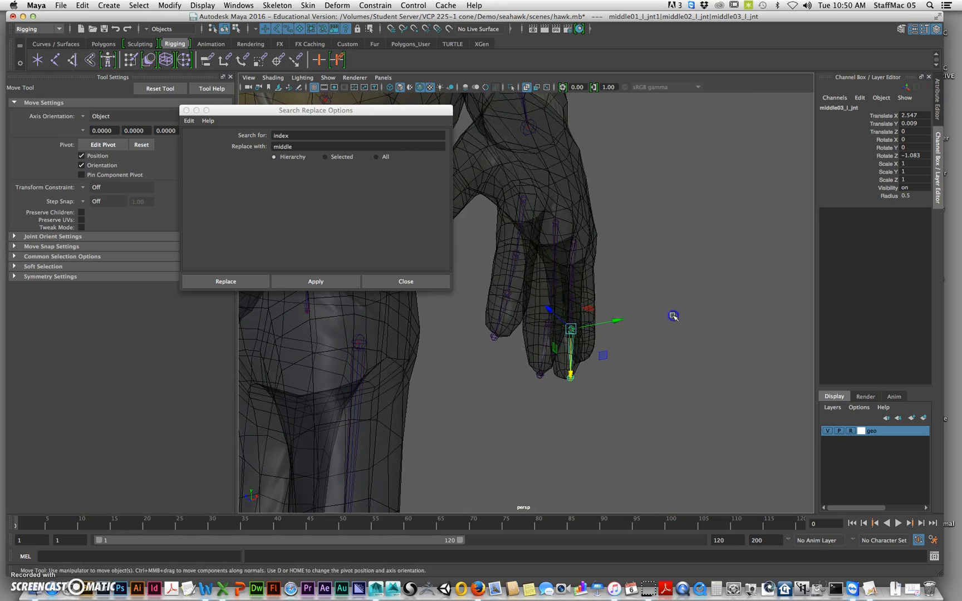
{"action": "key", "text": "e"}
{"action": "left_click_drag", "start_coordinate": [607, 346], "coordinate": [603, 354]}
{"action": "left_click_drag", "start_coordinate": [662, 337], "coordinate": [652, 306], "text": "alt"}
{"action": "mouse_move", "coordinate": [653, 305]}
{"action": "middle_mouse_down", "text": "alt"}
{"action": "mouse_move", "coordinate": [658, 326]}
{"action": "mouse_move", "coordinate": [650, 322]}
{"action": "middle_mouse_up", "text": "alt"}
{"action": "left_click_drag", "start_coordinate": [651, 322], "coordinate": [628, 305], "text": "alt"}
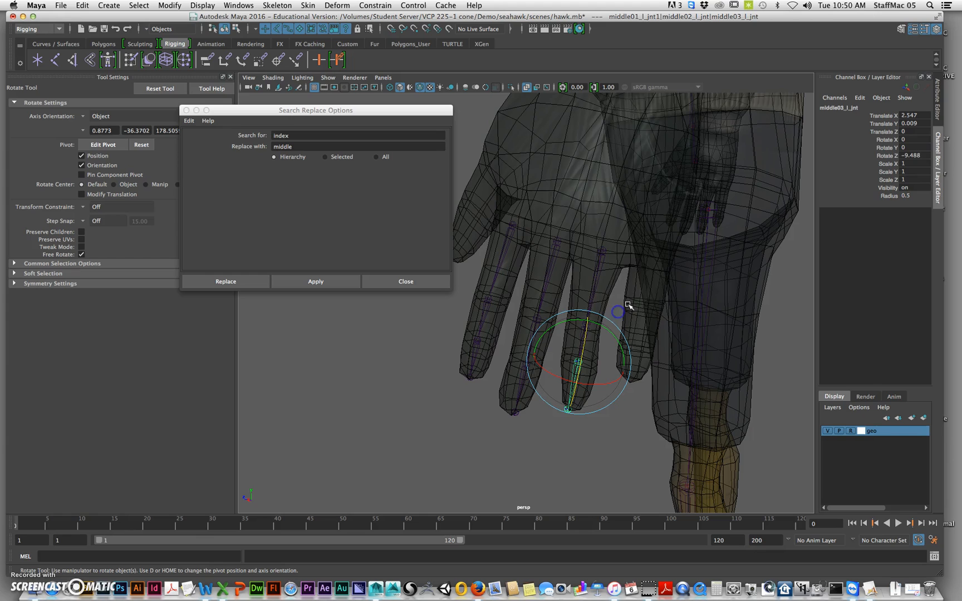
Replace "middle" with "ring" in the ring finger chain's hierarchy names and rename its first joint ring01_l_jnt
{"action": "left_click", "coordinate": [596, 265]}
{"action": "left_click", "coordinate": [241, 133]}
{"action": "type", "text": "middle"}
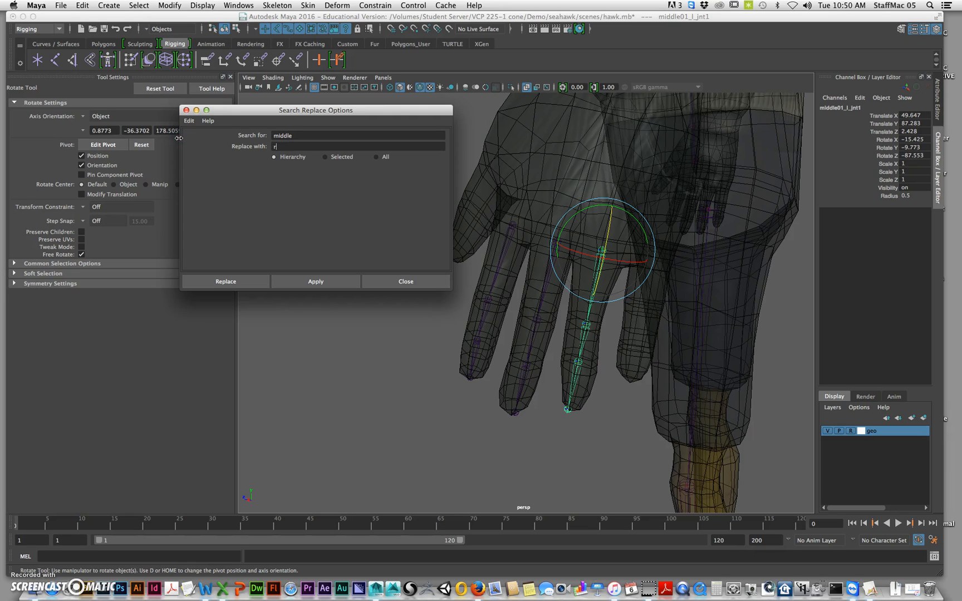
{"action": "type", "text": "ring"}
{"action": "left_click", "coordinate": [339, 281]}
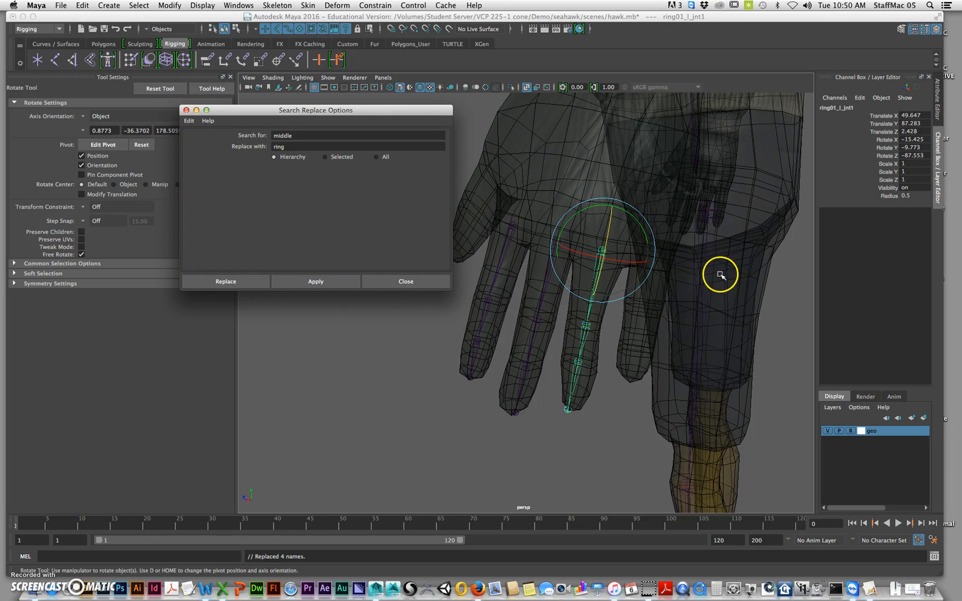
{"action": "left_click", "coordinate": [861, 108]}
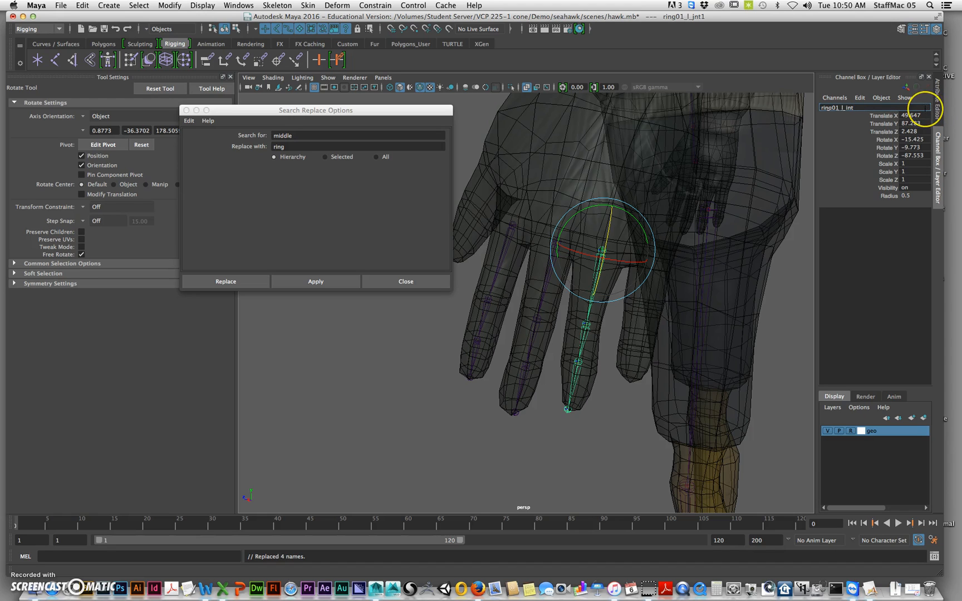
{"action": "key", "text": "Return"}
Duplicate the ring finger chain and move the copy to the little finger at translate 48.796, 86.79, -0.695
{"action": "left_click_drag", "start_coordinate": [607, 298], "coordinate": [580, 280], "text": "alt"}
{"action": "key", "text": "super+d"}
{"action": "key", "text": "w"}
{"action": "left_click_drag", "start_coordinate": [489, 285], "coordinate": [640, 279]}
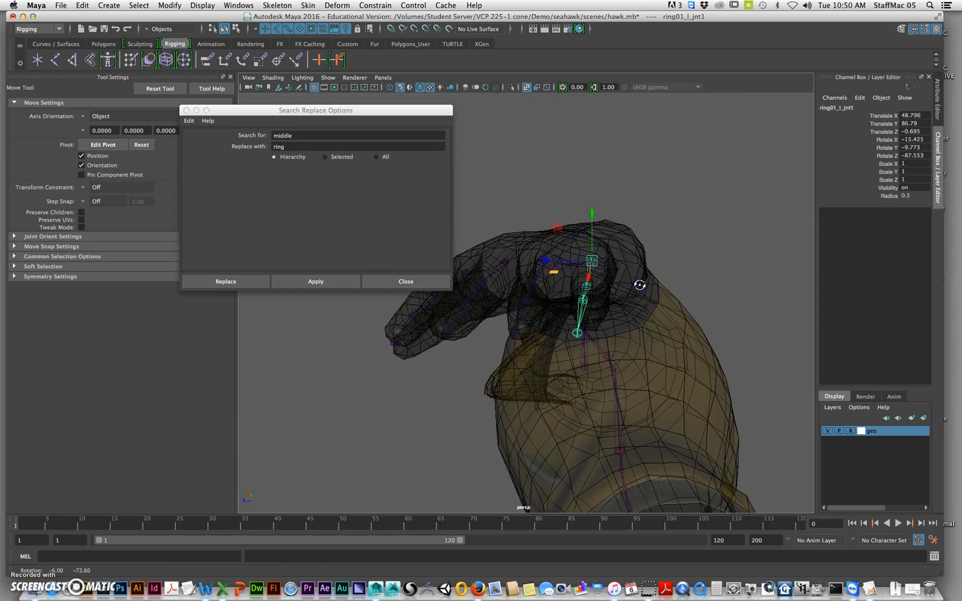
Rotate the little finger chain's first joint to -24.15, -8.108, -89.722 and move it to translate 48.216, 86.791, -0.668
{"action": "key", "text": "e"}
{"action": "left_click_drag", "start_coordinate": [614, 318], "coordinate": [627, 243], "text": "alt"}
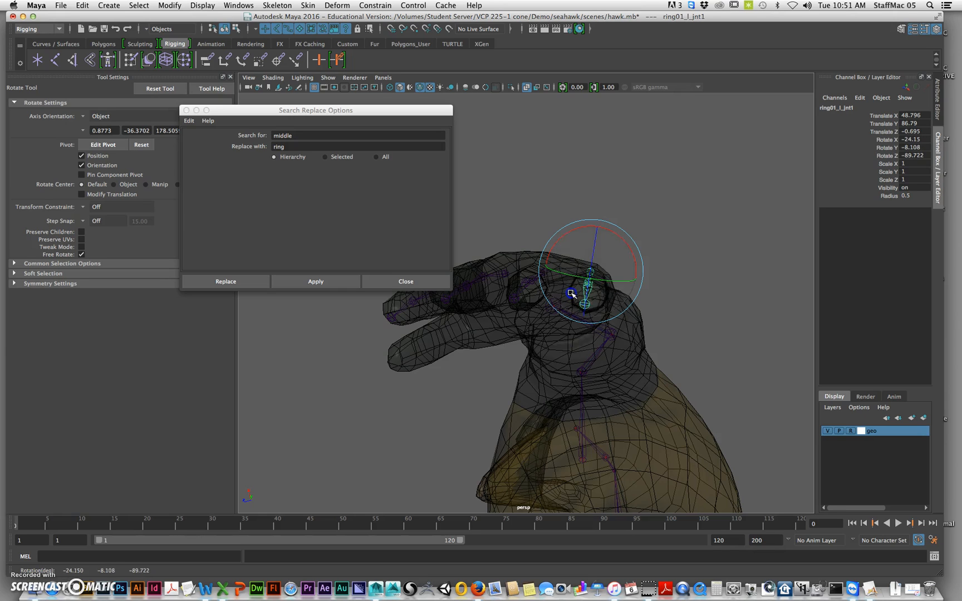
{"action": "key", "text": "w"}
{"action": "left_click_drag", "start_coordinate": [571, 293], "coordinate": [563, 242], "text": "alt"}
{"action": "key", "text": "e"}
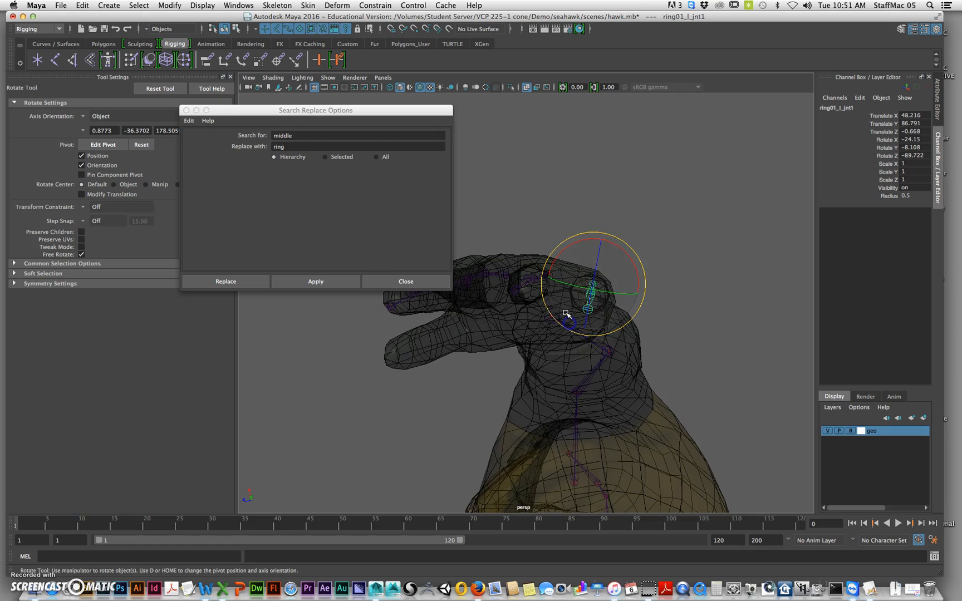